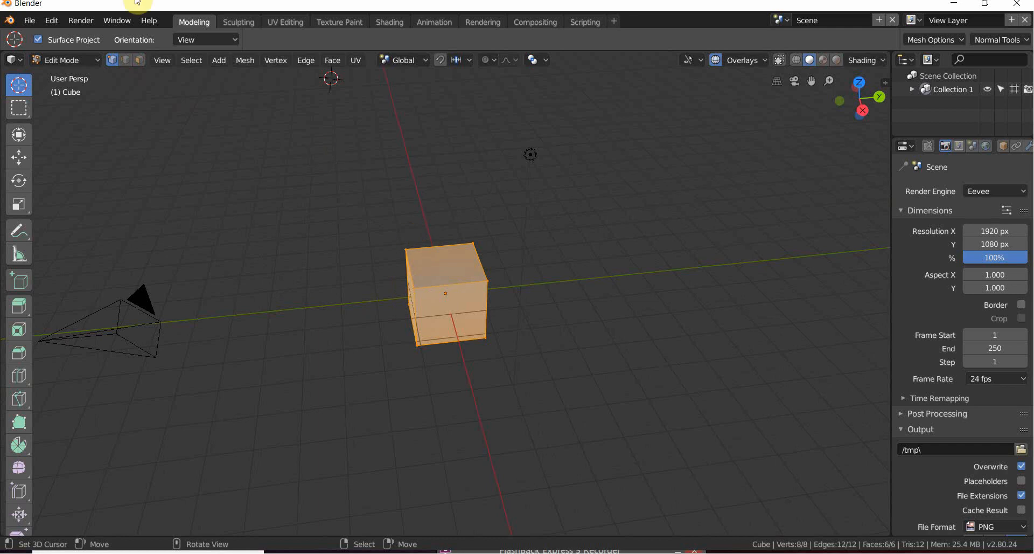
Switch to face selection and extrude the cube's top face upward.
click(140, 61)
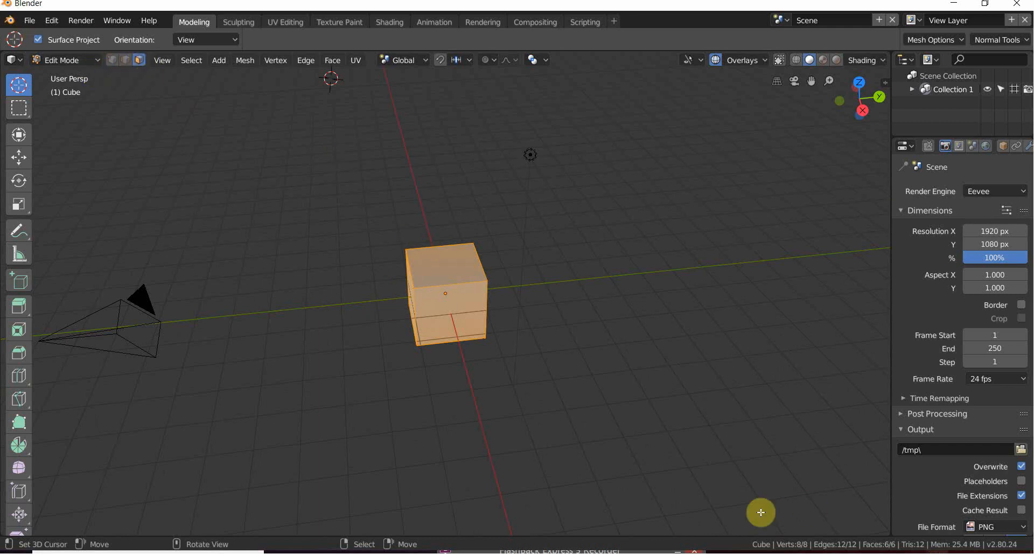
key(e)
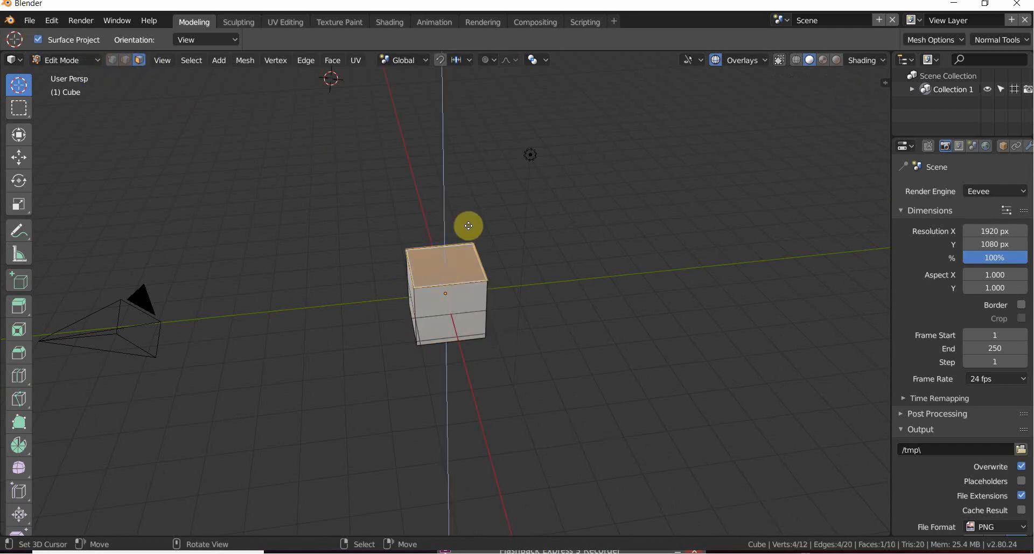
click(481, 166)
Extrude two adjacent side faces of the original cube outward, the second by about 1.4 m.
middle_drag(581, 332, 446, 277)
right_click(441, 284)
key(e)
click(484, 300)
right_click(485, 289)
key(e)
click(533, 308)
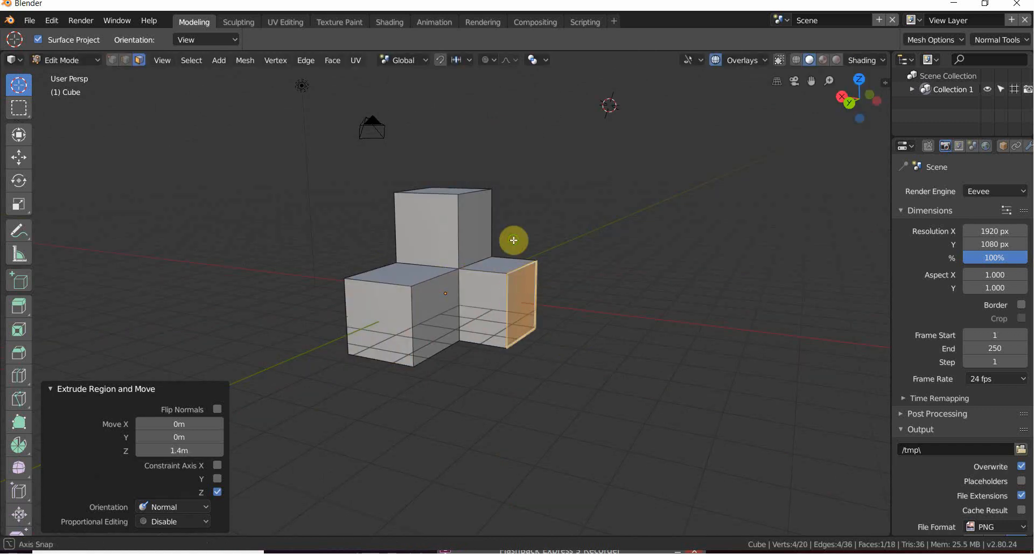
Extrude the original cube's two remaining side faces outward by about 1.72 m and 2.02 m.
middle_drag(513, 238, 457, 311)
right_click(457, 312)
key(e)
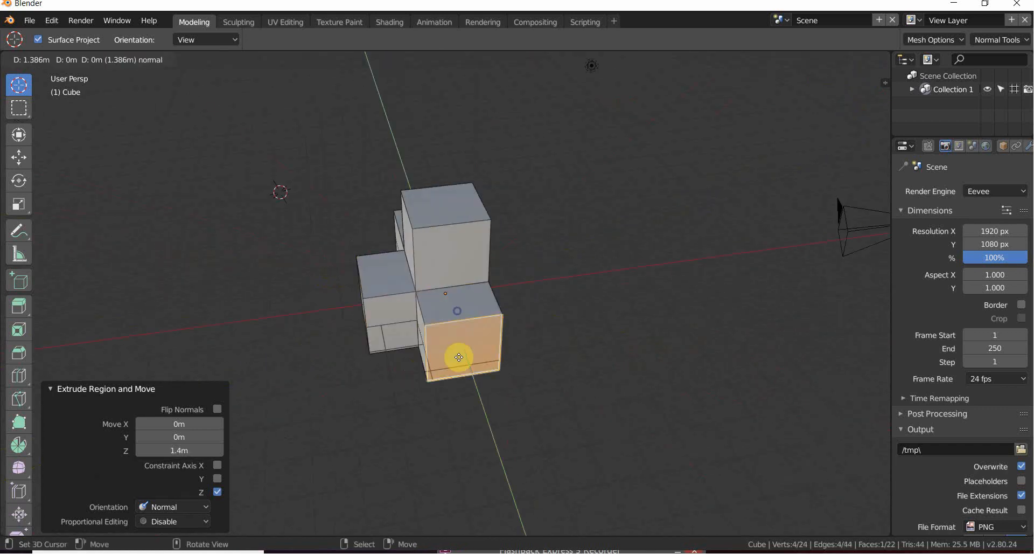
click(460, 359)
middle_drag(567, 189, 411, 406)
right_click(463, 276)
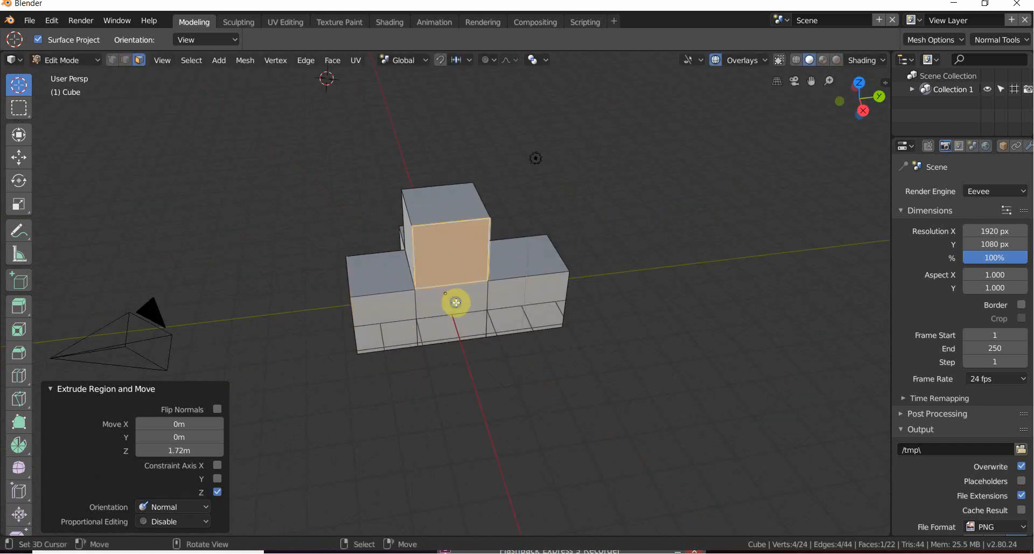
key(e)
click(471, 320)
Extrude the cube's bottom face downward by about 2.58 m.
mouse_move(473, 319)
middle_down()
mouse_move(439, 155)
mouse_move(459, 330)
middle_up()
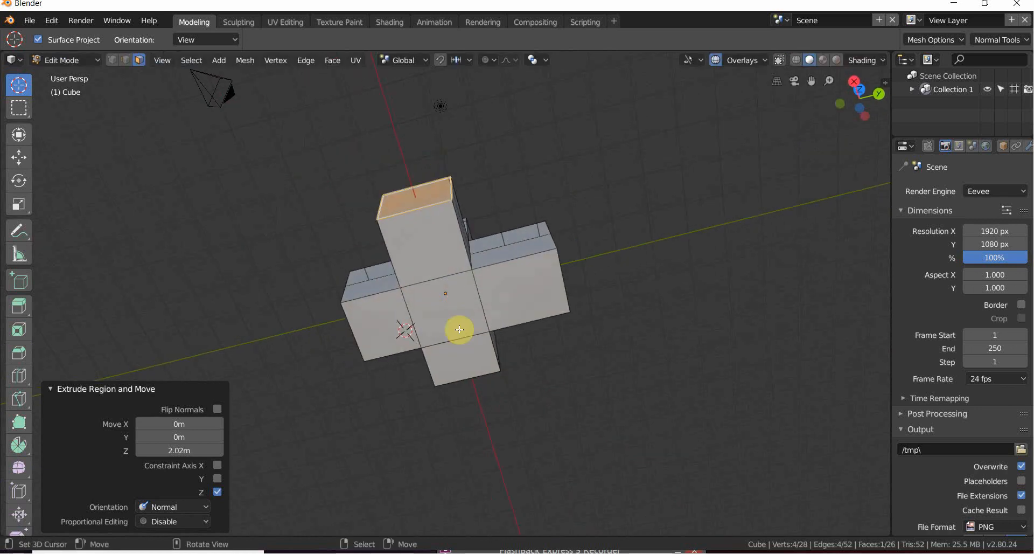
right_click(456, 330)
key(e)
click(458, 384)
middle_drag(323, 149, 494, 126)
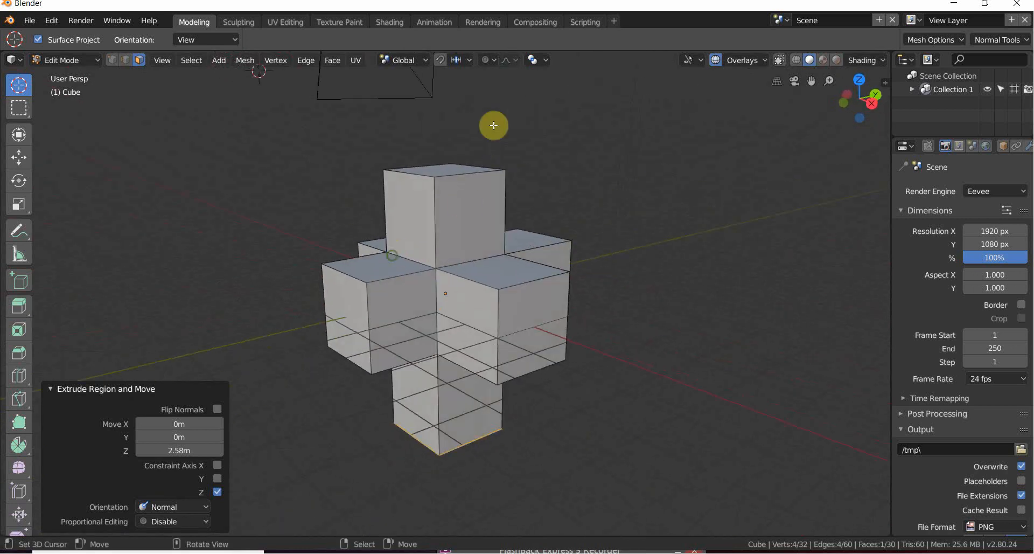
Turn off the floor grid in the viewport overlays.
click(740, 60)
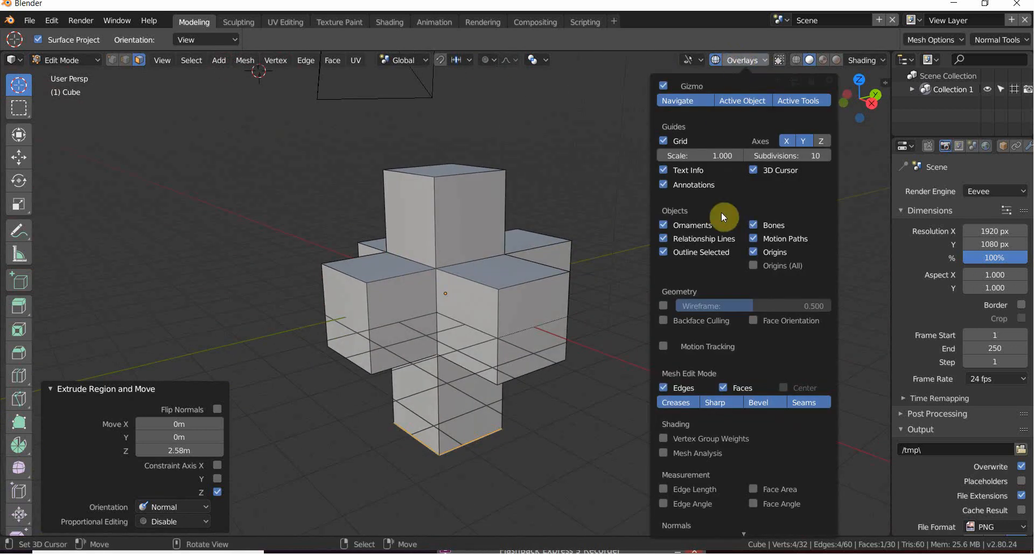
click(671, 143)
middle_drag(251, 253, 298, 240)
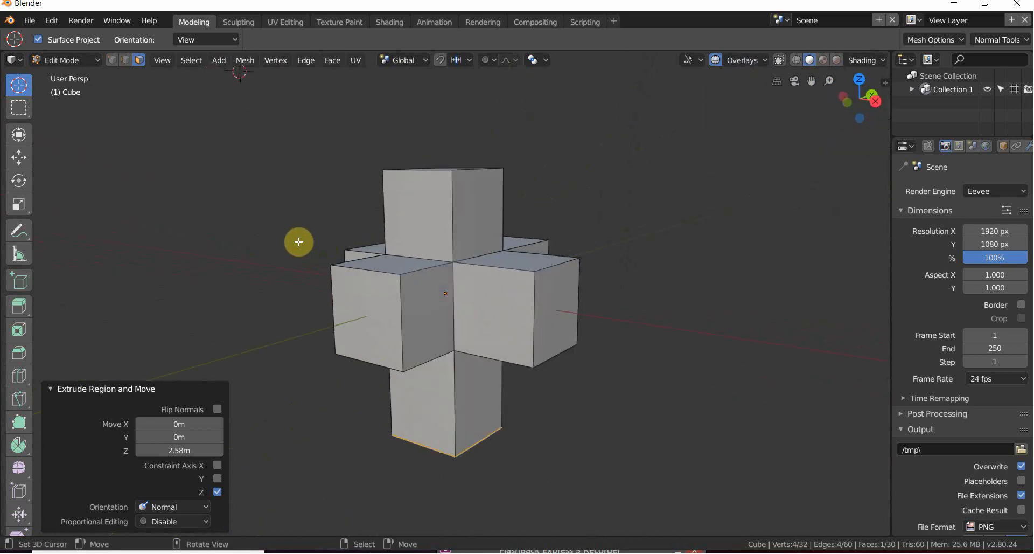
Return to Object Mode and add a blank Grease Pencil object.
click(63, 60)
click(66, 77)
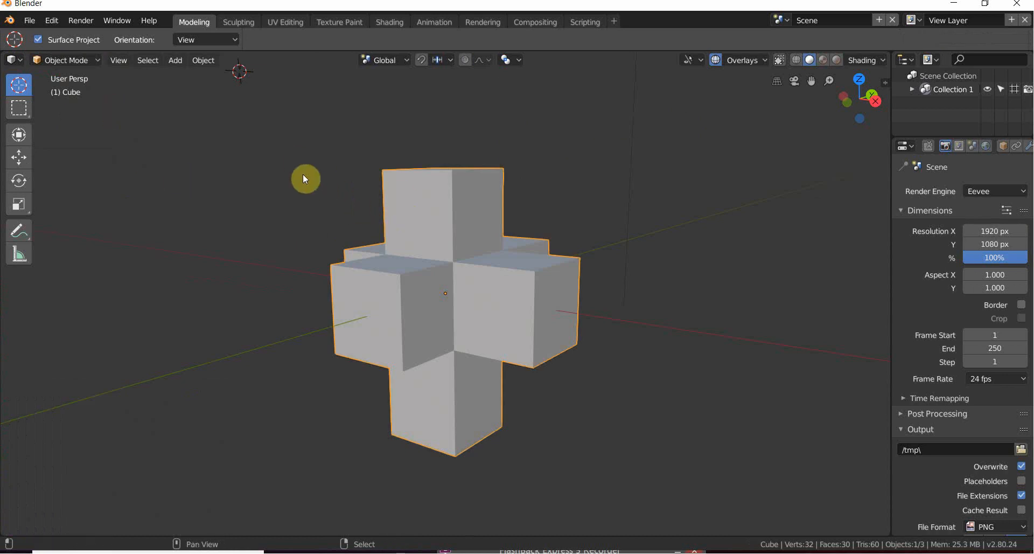
key(shift+a)
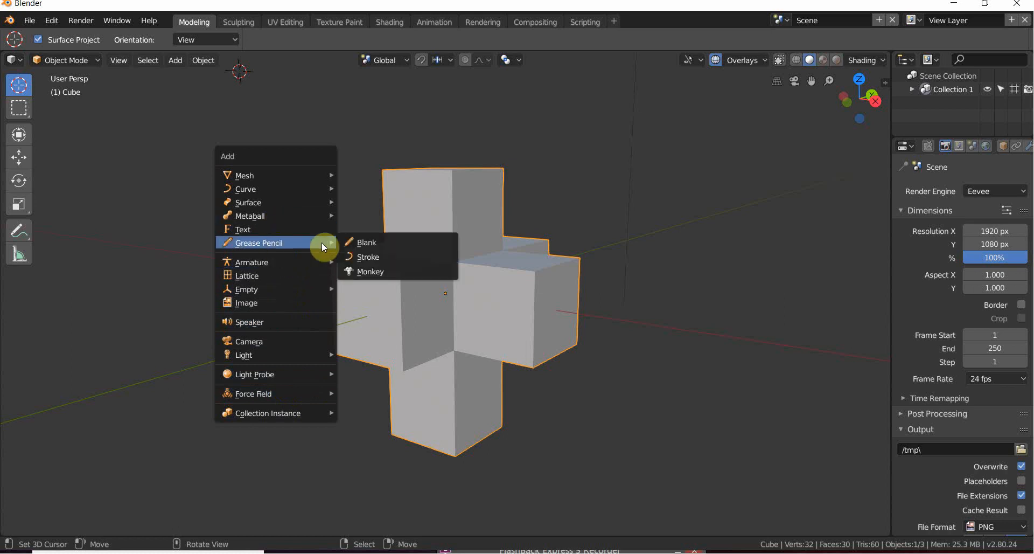
click(353, 244)
Move the Grease Pencil object above the extruded cube and scale it up by a factor of about 11.54.
key(g)
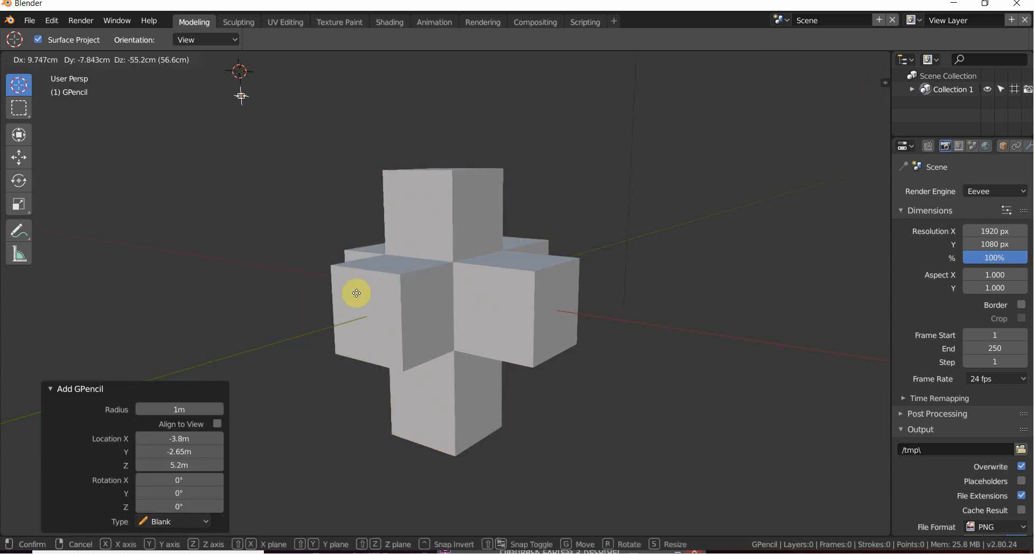
click(621, 290)
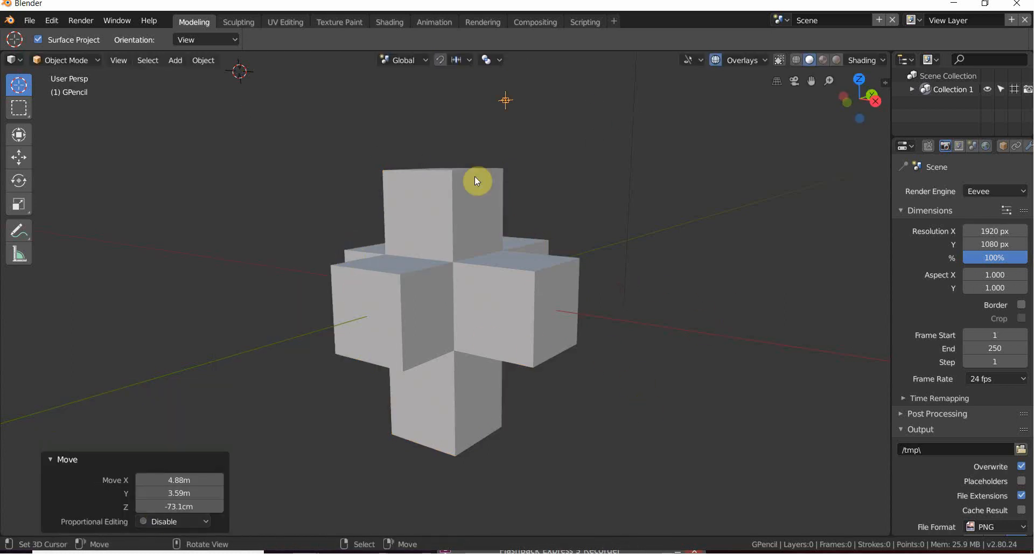
key(s)
click(501, 351)
Move the Grease Pencil object beside the extruded cube, by about -4.1 m in X, -4.18 m in Y and -3.58 m in Z.
key(g)
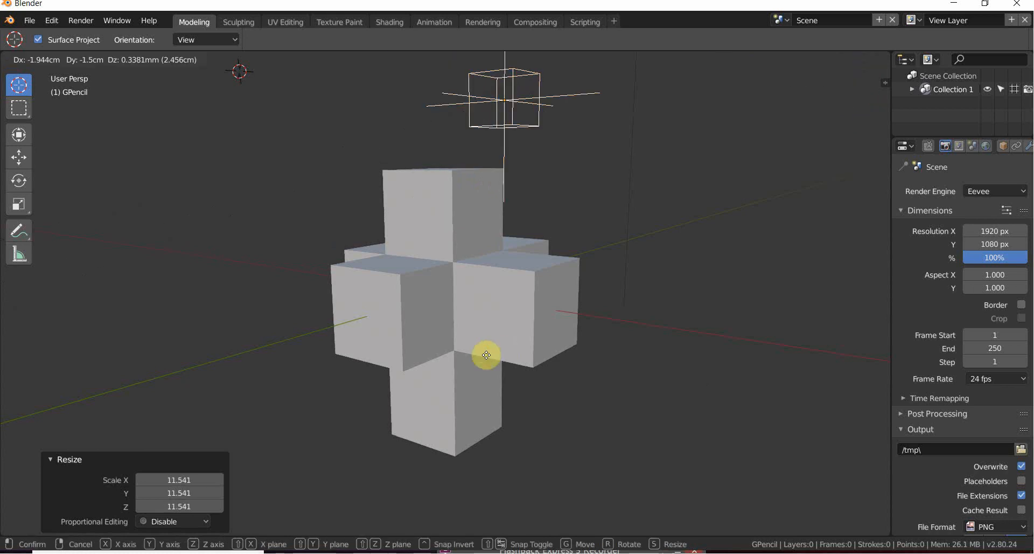
right_click(793, 95)
key(g)
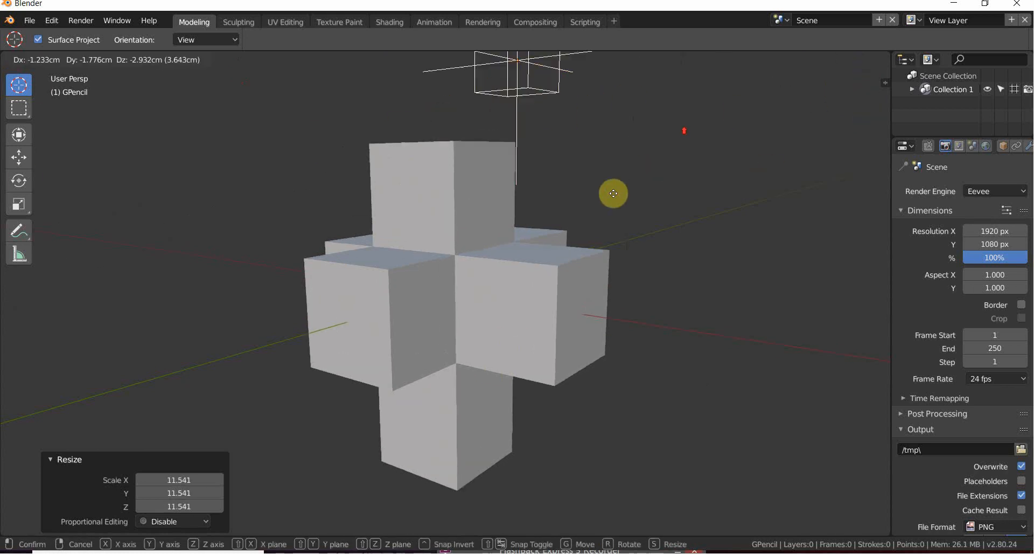
click(342, 377)
middle_drag(342, 377, 242, 258)
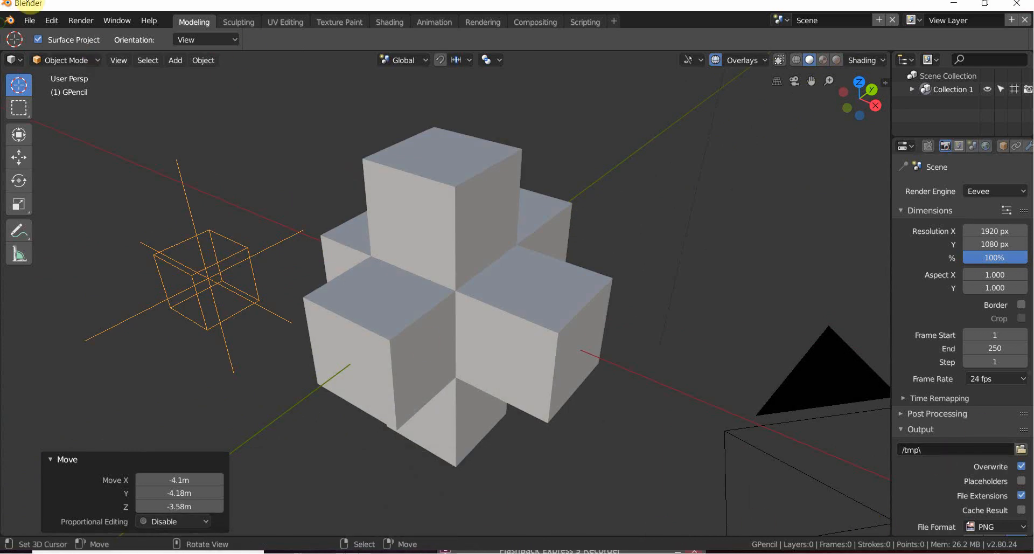
middle_drag(170, 167, 258, 261)
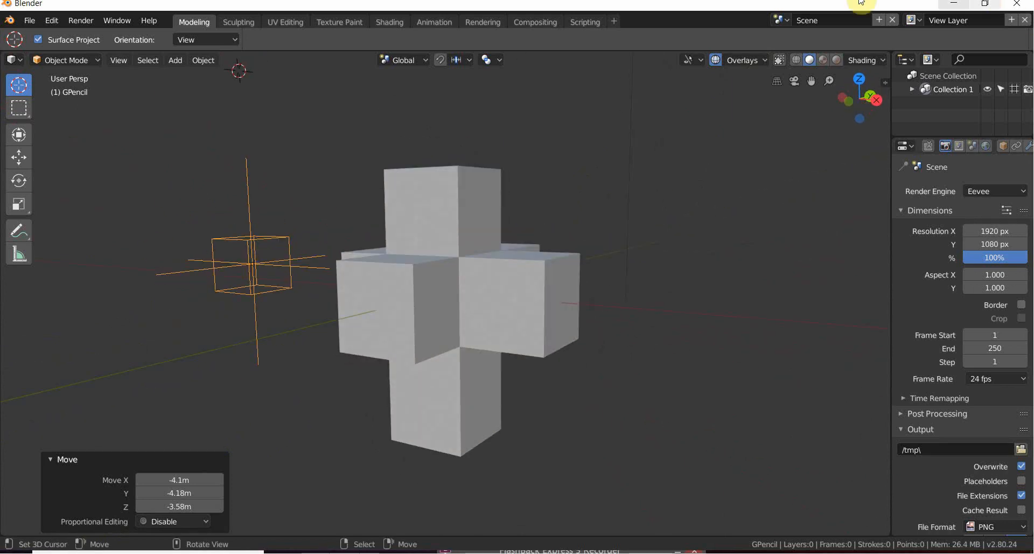
Switch the Grease Pencil object to Draw mode and widen the properties editor.
click(59, 60)
click(58, 123)
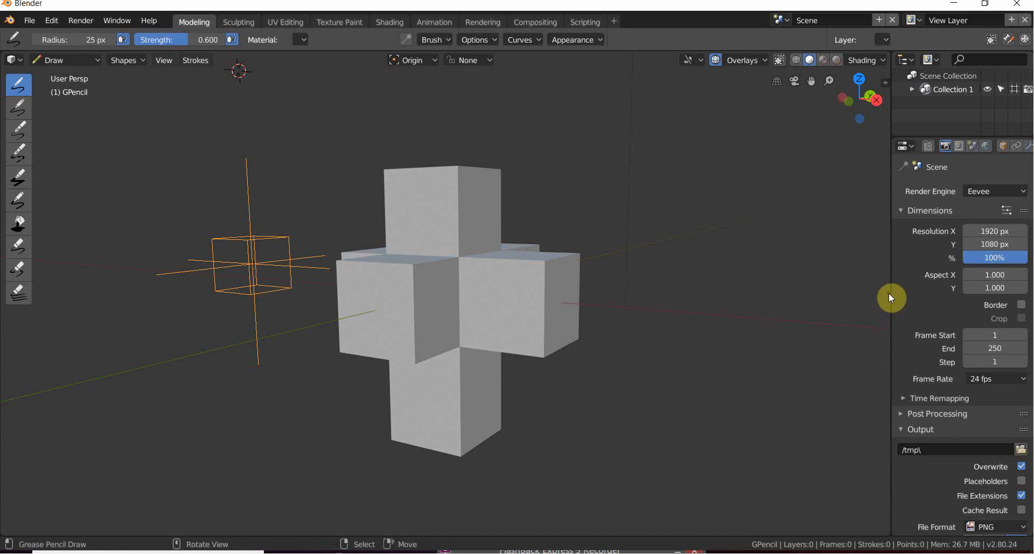
drag(890, 298, 674, 297)
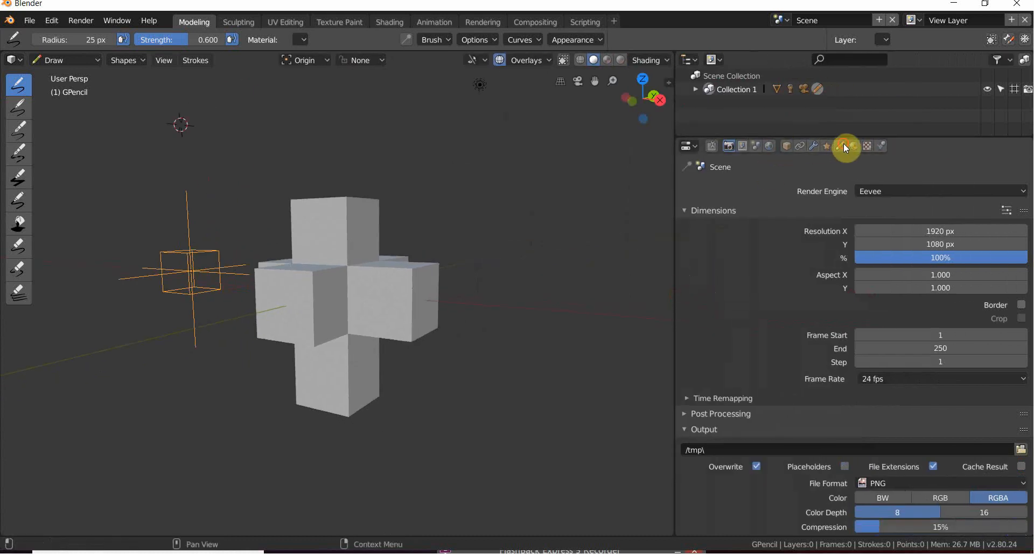
Create a first Grease Pencil layer and name it color.
click(844, 145)
click(801, 233)
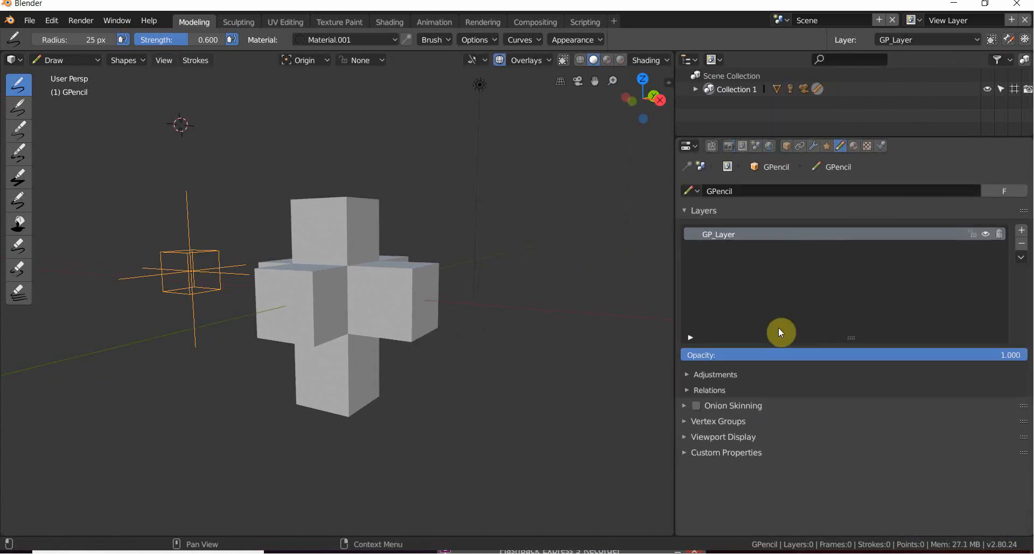
double_click(718, 235)
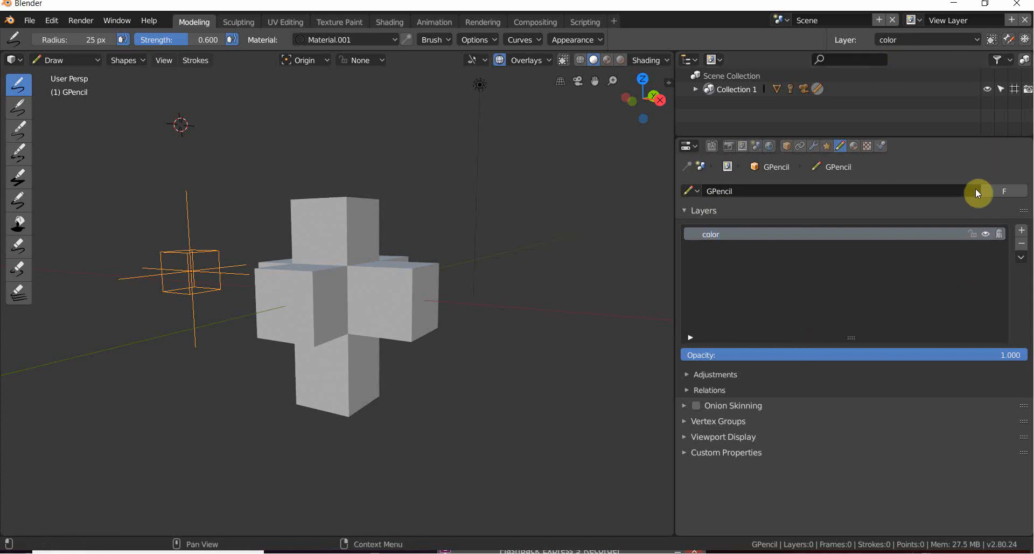
Add a second Grease Pencil layer and name it line.
click(1023, 231)
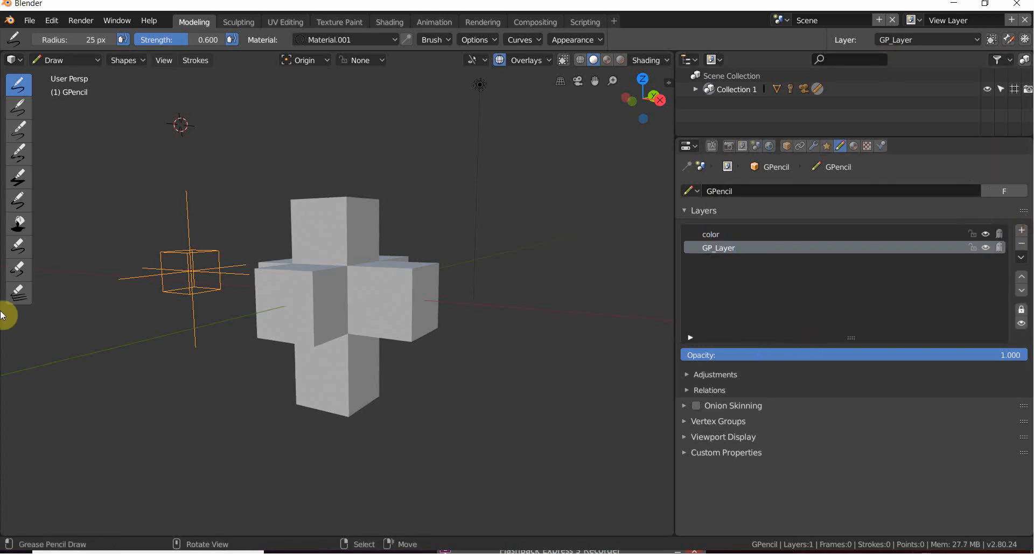
double_click(751, 247)
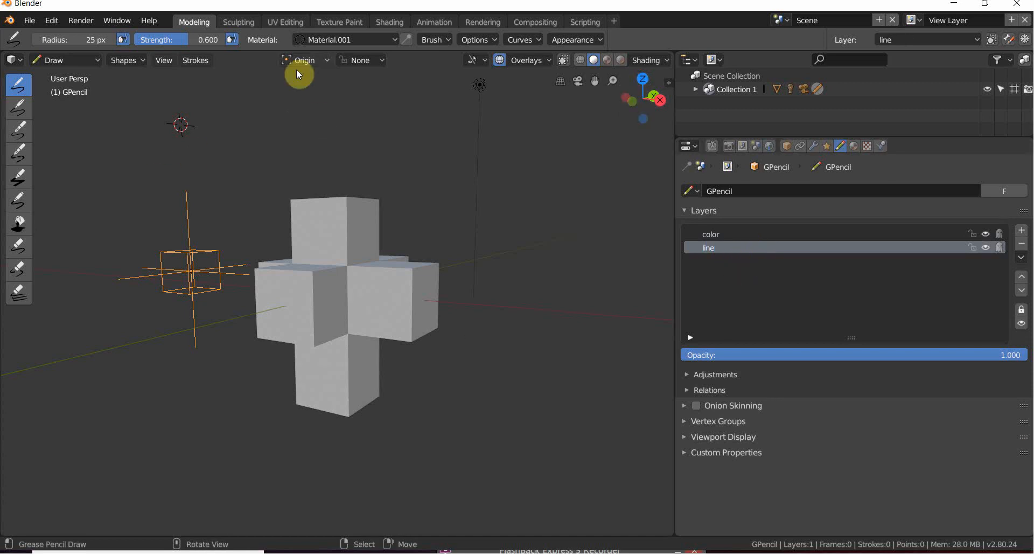
middle_drag(273, 331, 400, 264)
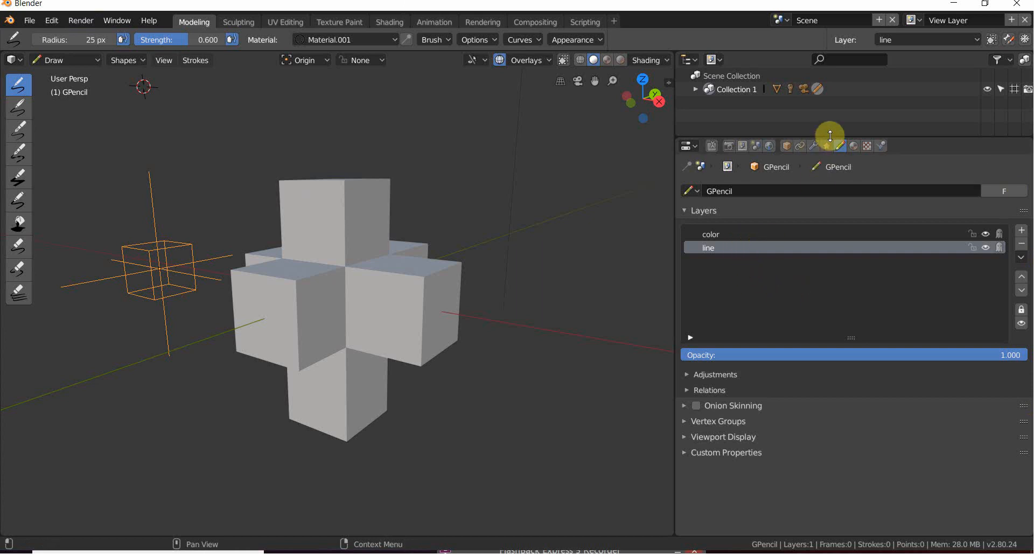
Add a second material to the Grease Pencil object and set its fill colour's alpha to 1.000.
click(854, 146)
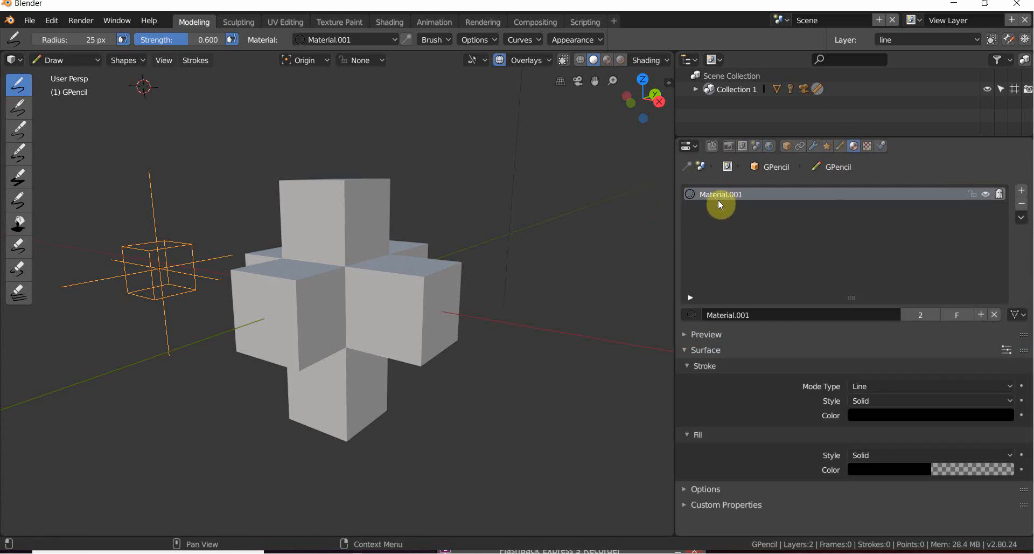
click(1022, 191)
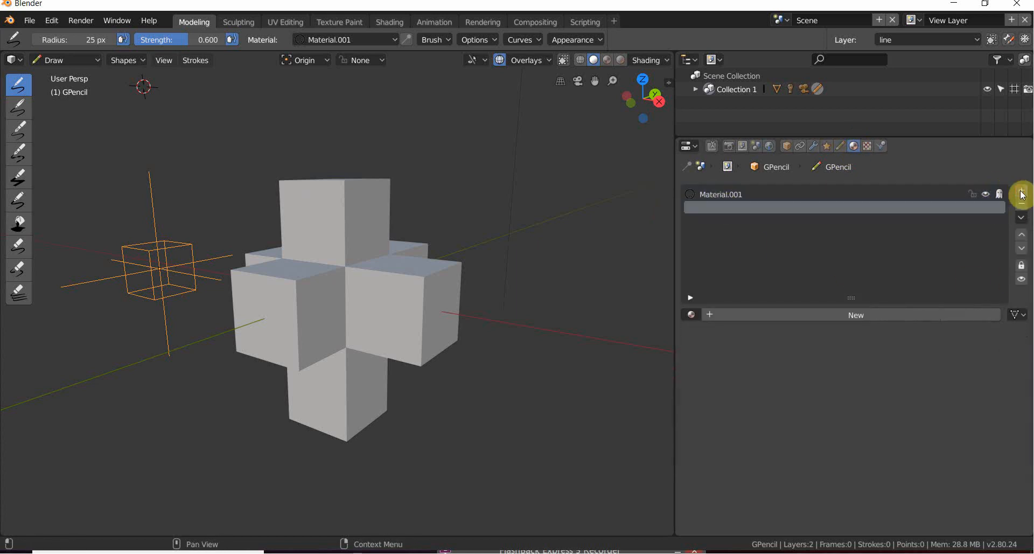
click(800, 316)
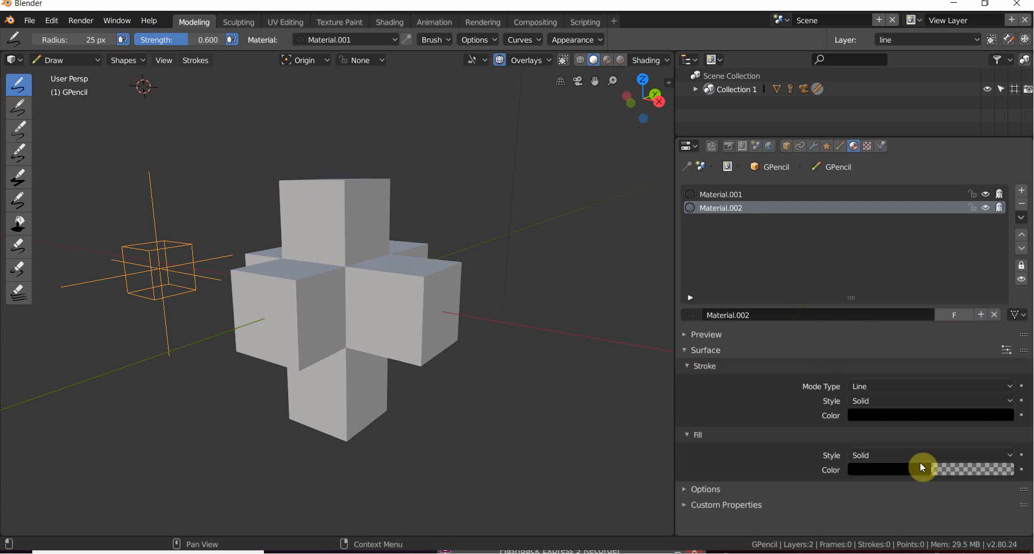
click(962, 470)
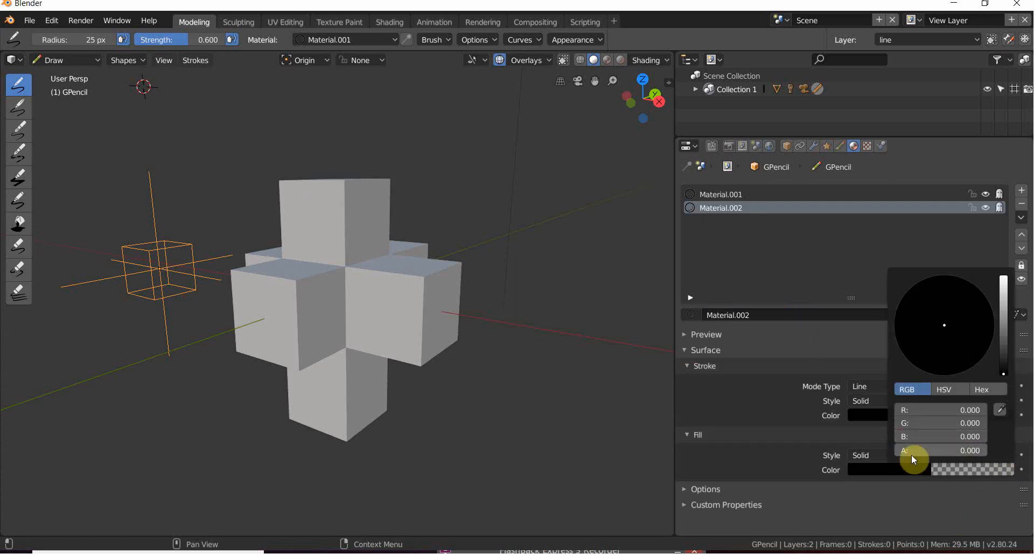
drag(904, 452, 994, 452)
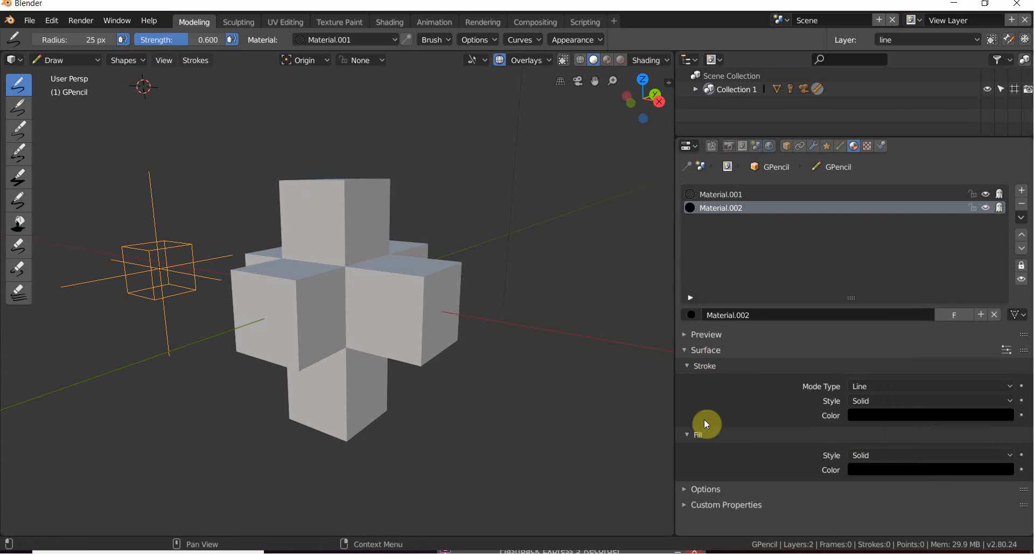
Make the second material's stroke fully transparent with alpha 0.000 and change its stroke colour to dark blue.
click(953, 416)
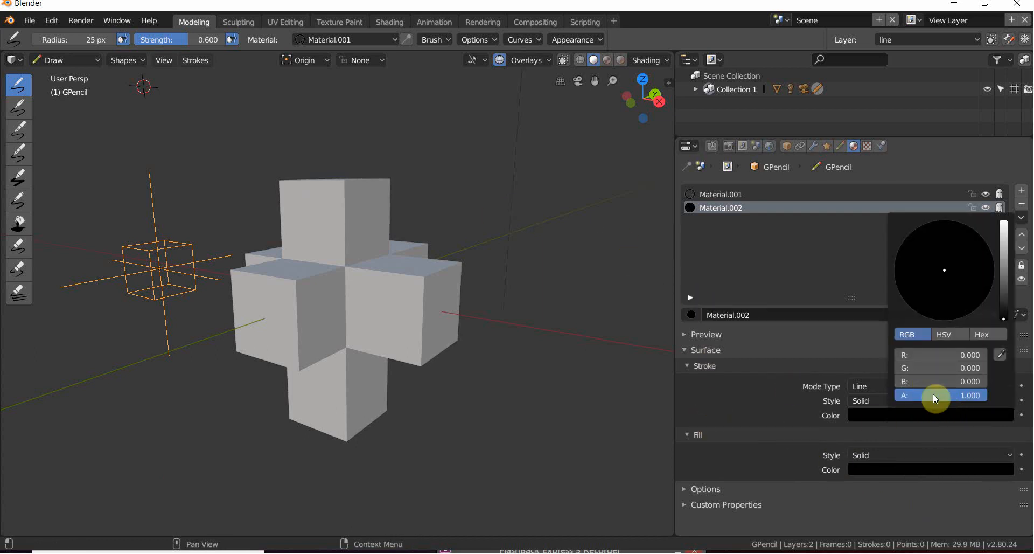
drag(936, 399, 892, 398)
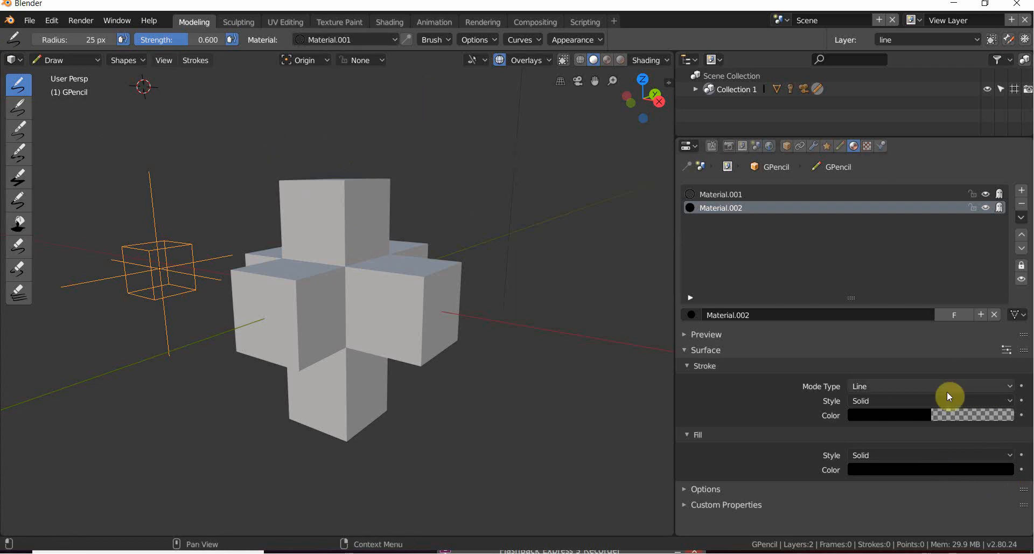
click(871, 413)
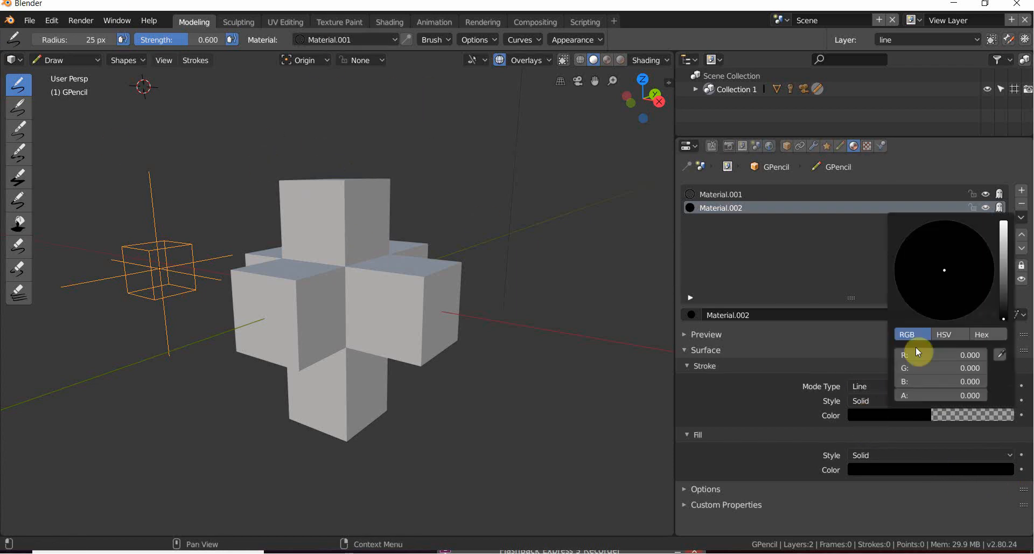
click(1003, 274)
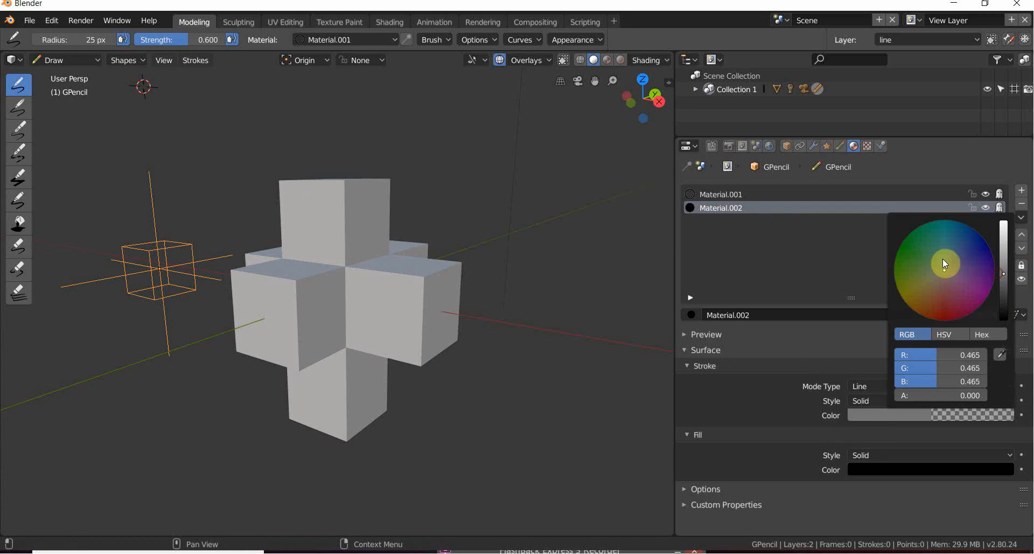
mouse_move(943, 263)
mouse_down()
mouse_move(964, 256)
mouse_move(1005, 288)
mouse_up()
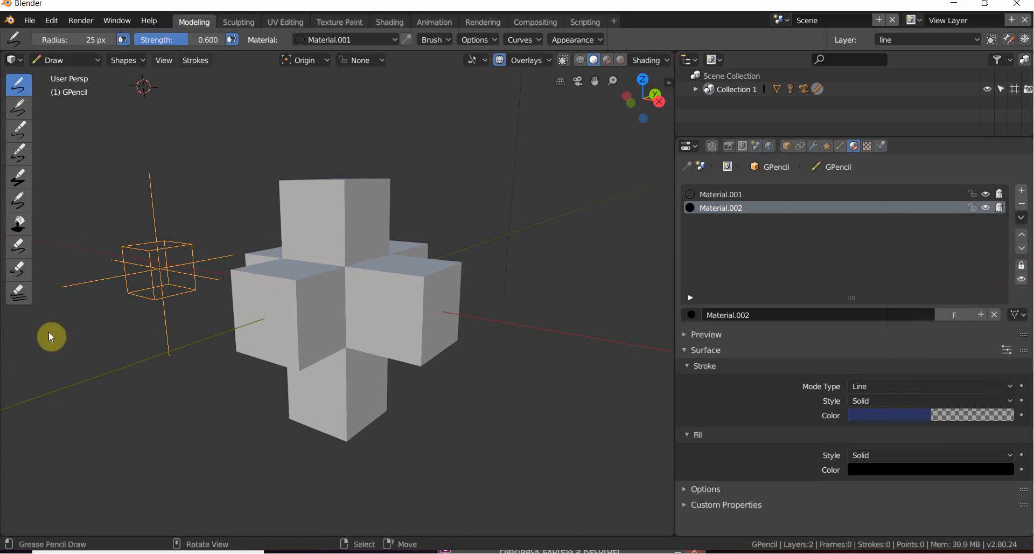
middle_drag(335, 269, 308, 281)
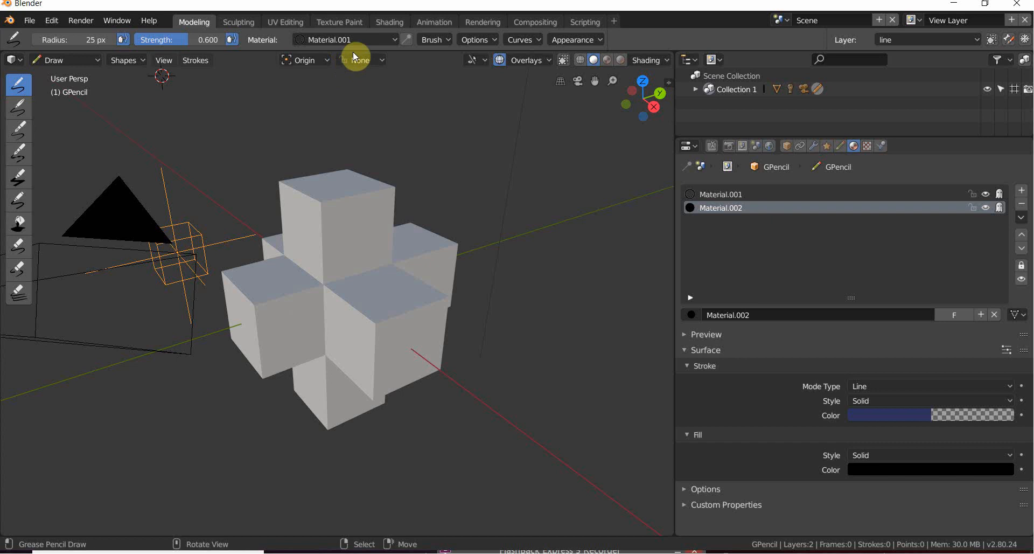
Make Material.002 the drawing material and copy its dark blue stroke colour to its fill.
click(332, 36)
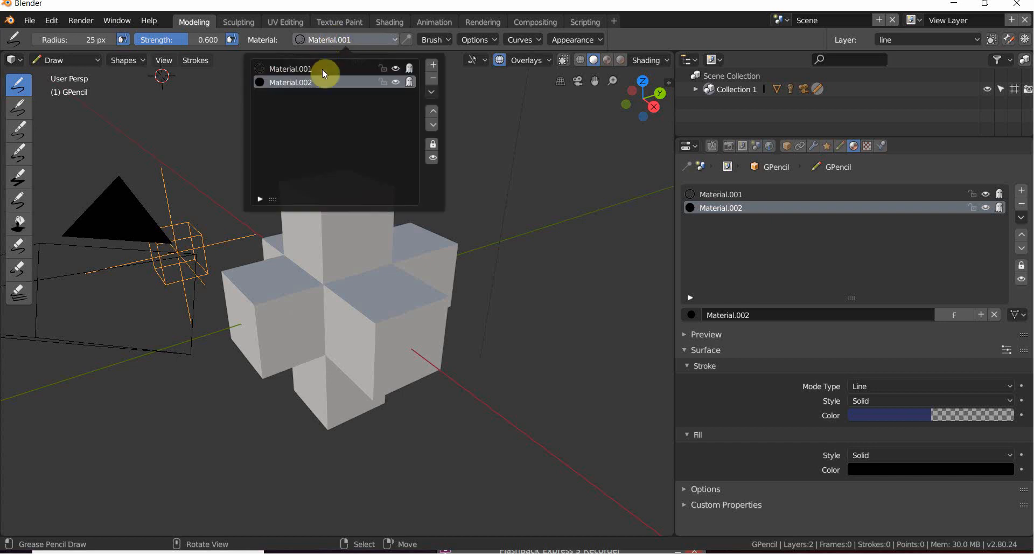
click(324, 86)
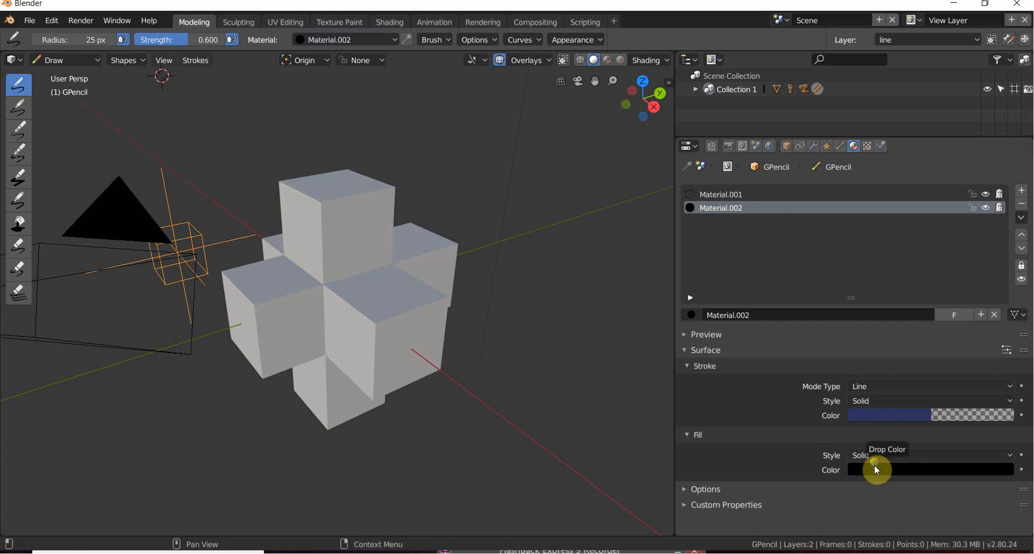
drag(874, 470, 874, 469)
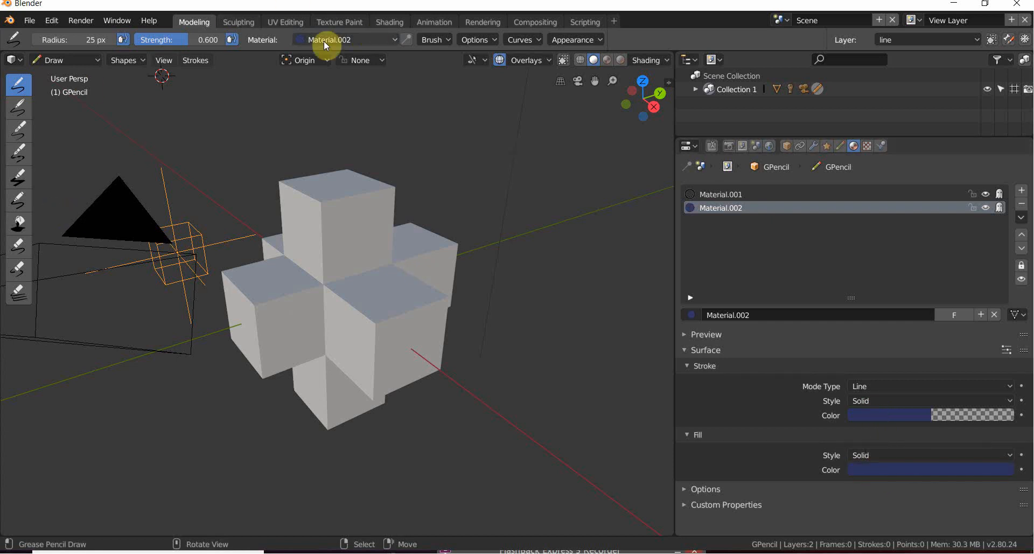
Make the color layer of the Grease Pencil object active for drawing.
middle_drag(352, 289, 399, 355)
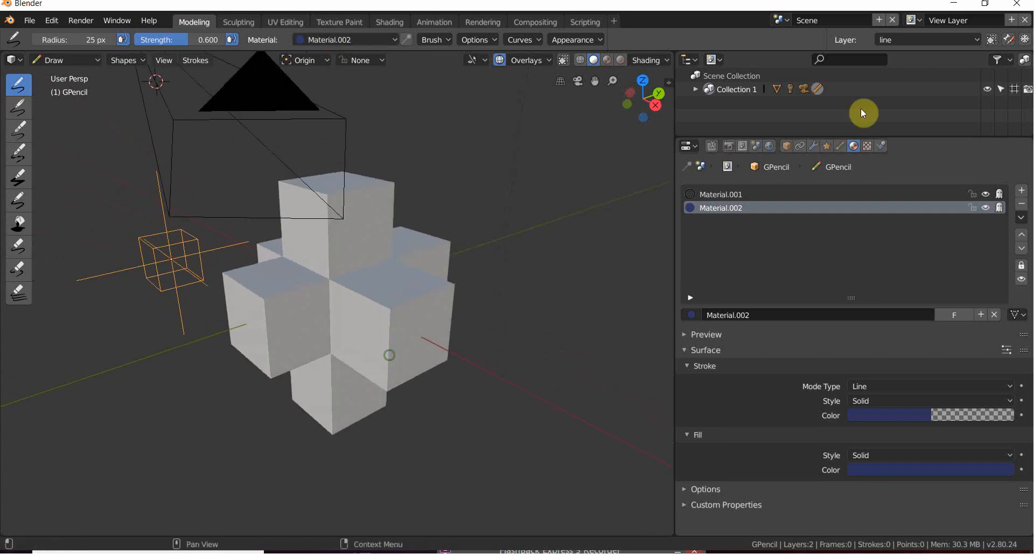
click(840, 145)
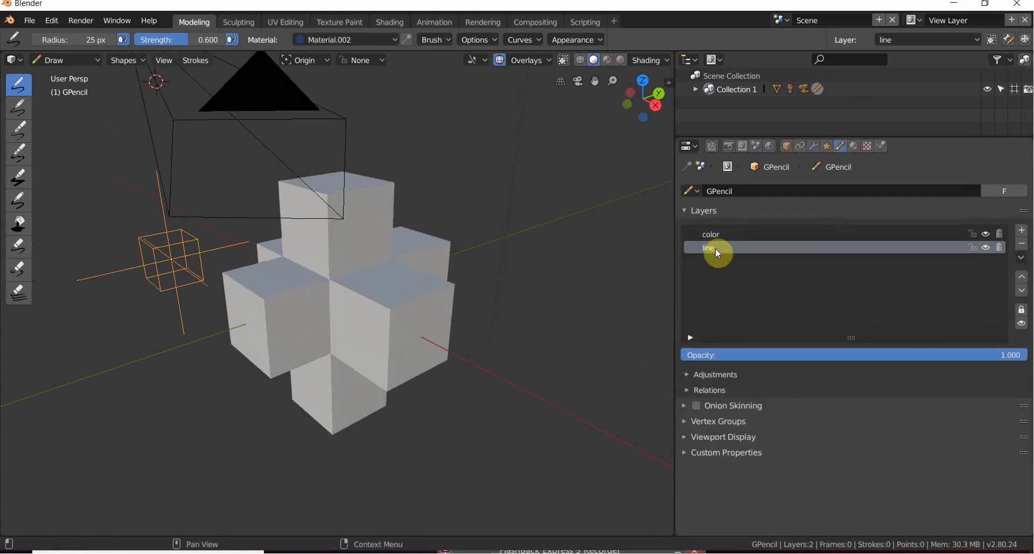
click(718, 232)
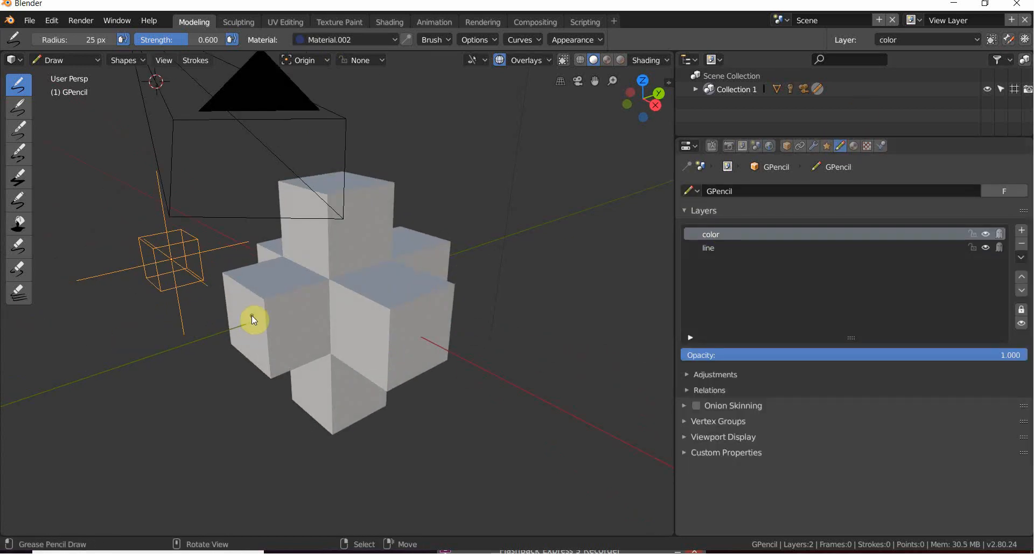
Try freehand strokes over the cube shape with stroke placement at Origin and undo the attempts.
mouse_move(280, 323)
mouse_down()
mouse_move(291, 302)
mouse_move(411, 325)
mouse_move(284, 353)
mouse_move(282, 302)
mouse_up()
middle_drag(282, 302, 303, 296)
scroll(303, 296, up, 1)
mouse_move(307, 230)
shift+mouse_down()
mouse_move(380, 258)
mouse_move(321, 373)
shift+mouse_up()
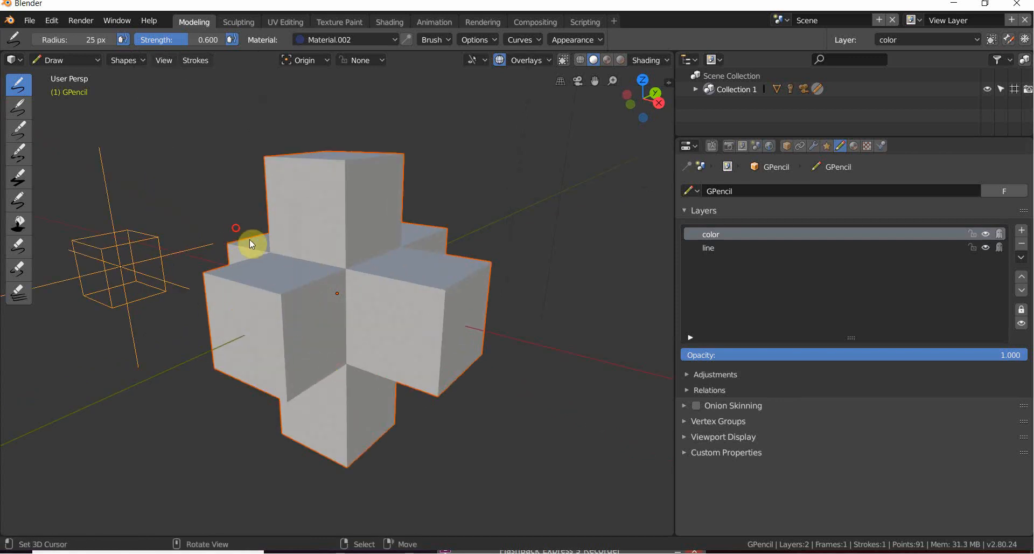
middle_drag(293, 245, 324, 255)
mouse_move(217, 179)
shift+mouse_down()
mouse_move(372, 429)
mouse_move(146, 208)
shift+mouse_up()
key(ctrl+z)
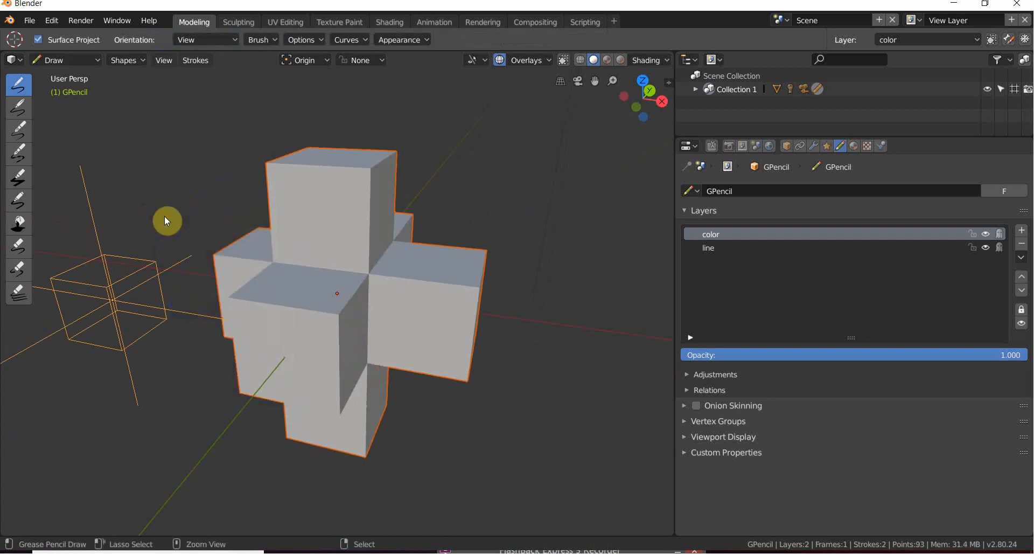
mouse_move(334, 249)
shift+mouse_down()
mouse_move(409, 399)
mouse_move(338, 232)
shift+mouse_up()
mouse_move(337, 232)
middle_down()
mouse_move(323, 269)
mouse_move(301, 247)
mouse_move(312, 248)
middle_up()
key(ctrl+z)
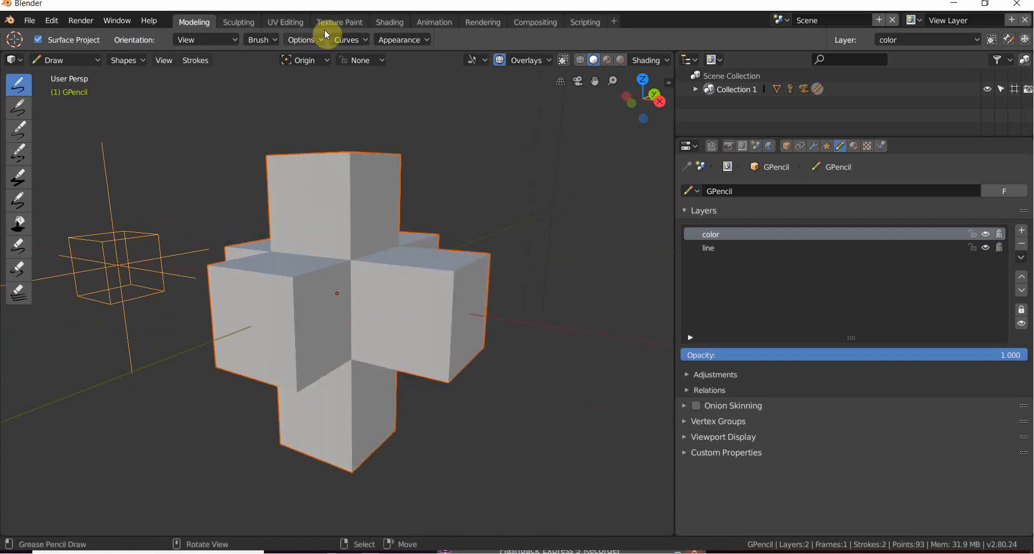
Set the Grease Pencil stroke placement to Surface, leaving the drawing plane unlocked.
click(355, 63)
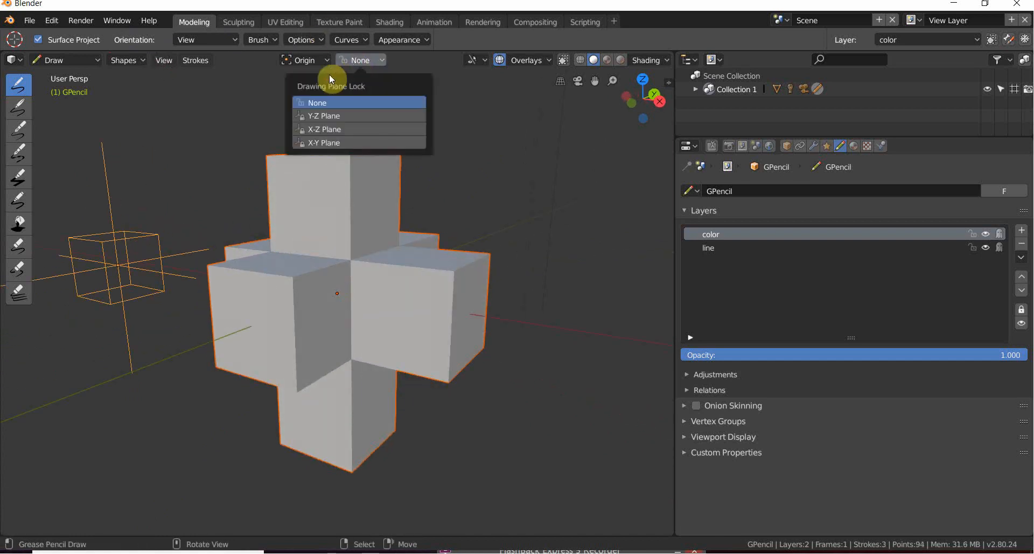
click(291, 56)
click(280, 130)
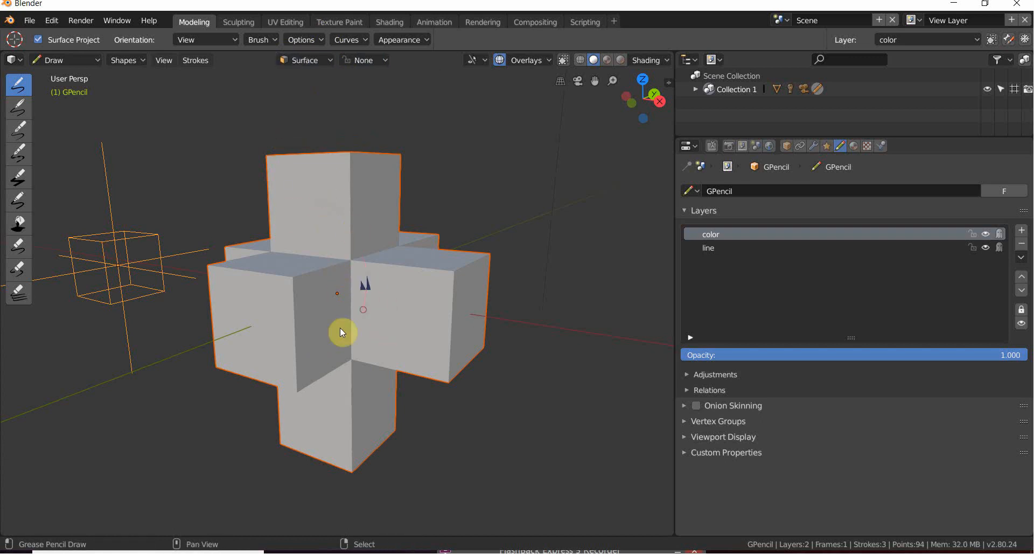
Draw several freehand dark blue filled strokes across the faces of the cube shape from different viewing angles.
drag(343, 192, 334, 241)
mouse_move(335, 242)
middle_down()
mouse_move(286, 263)
mouse_move(354, 315)
middle_up()
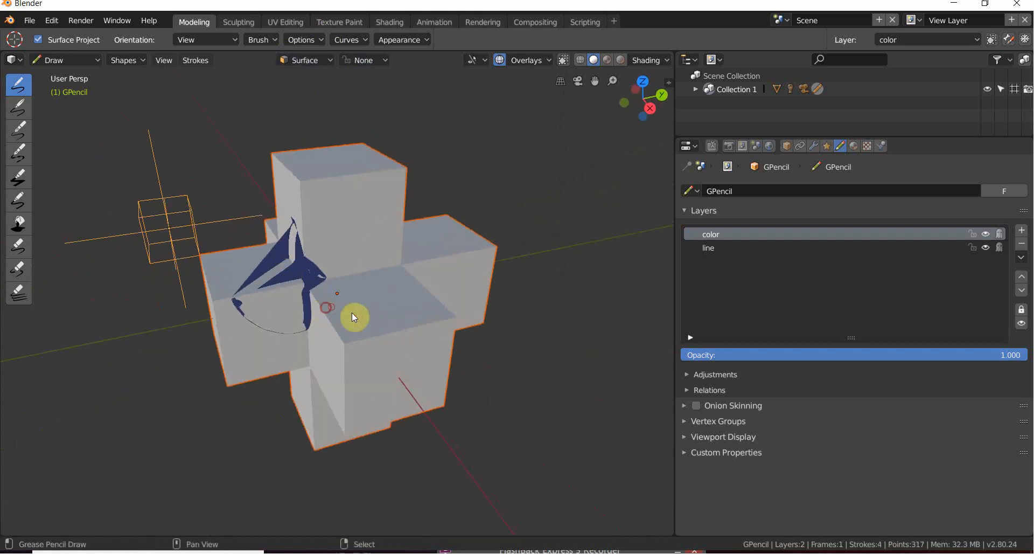
drag(290, 319, 291, 320)
mouse_move(291, 320)
middle_down()
mouse_move(335, 307)
mouse_move(284, 296)
middle_up()
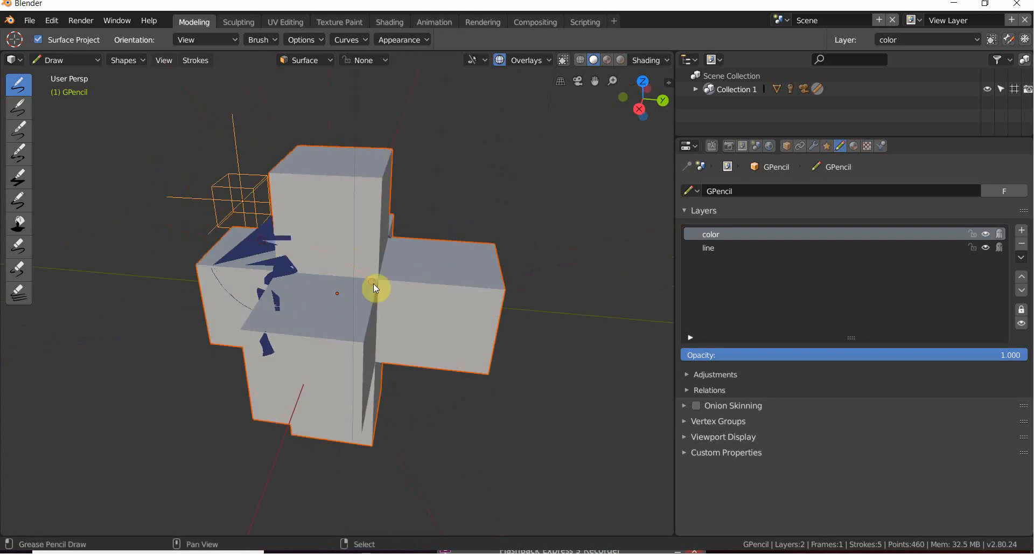
drag(258, 298, 260, 298)
mouse_move(260, 298)
middle_down()
mouse_move(350, 295)
mouse_move(339, 260)
middle_up()
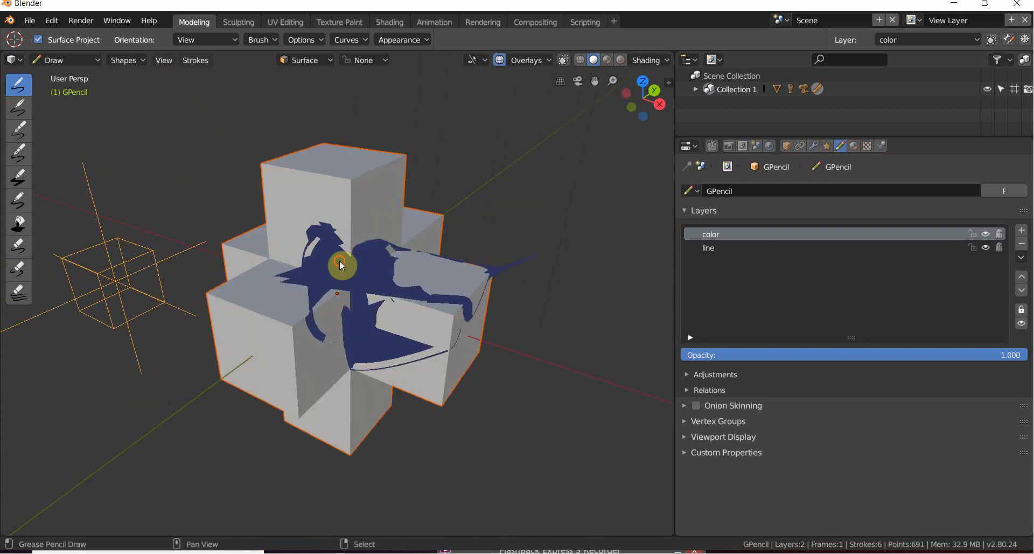
mouse_move(348, 272)
mouse_down()
mouse_move(242, 332)
mouse_move(271, 271)
mouse_up()
middle_drag(272, 269, 320, 230)
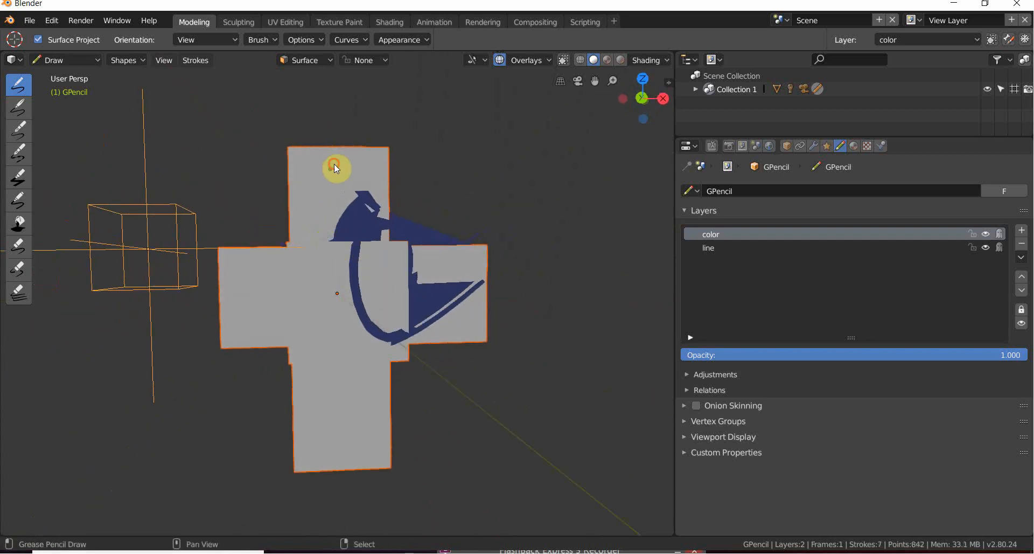
mouse_move(334, 163)
mouse_down()
mouse_move(313, 264)
mouse_move(338, 154)
mouse_up()
middle_drag(338, 154, 301, 283)
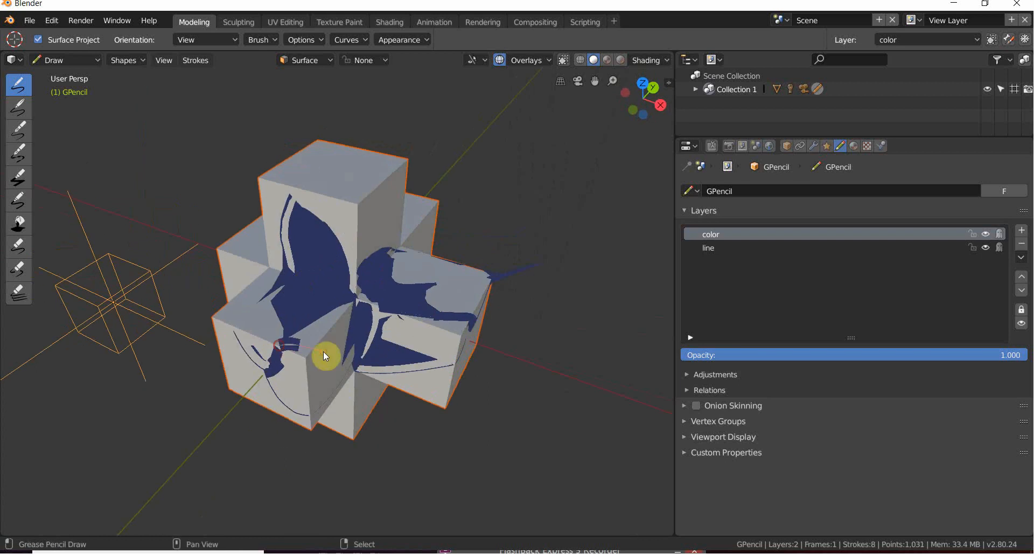
drag(275, 385, 276, 387)
mouse_move(276, 387)
middle_down()
mouse_move(347, 292)
mouse_move(330, 328)
middle_up()
Try a large freehand stroke starting outside the cube shape and undo it.
double_click(132, 5)
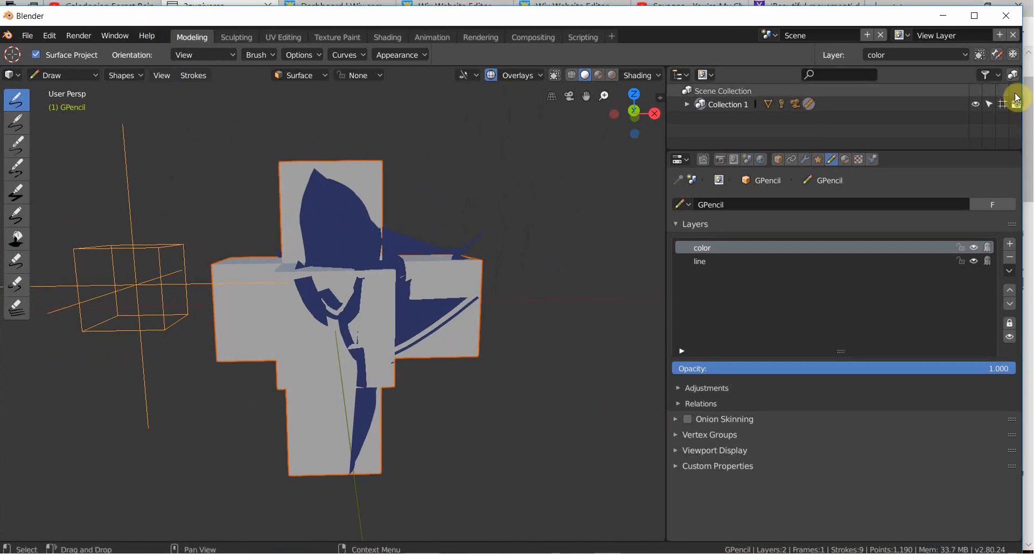
click(975, 15)
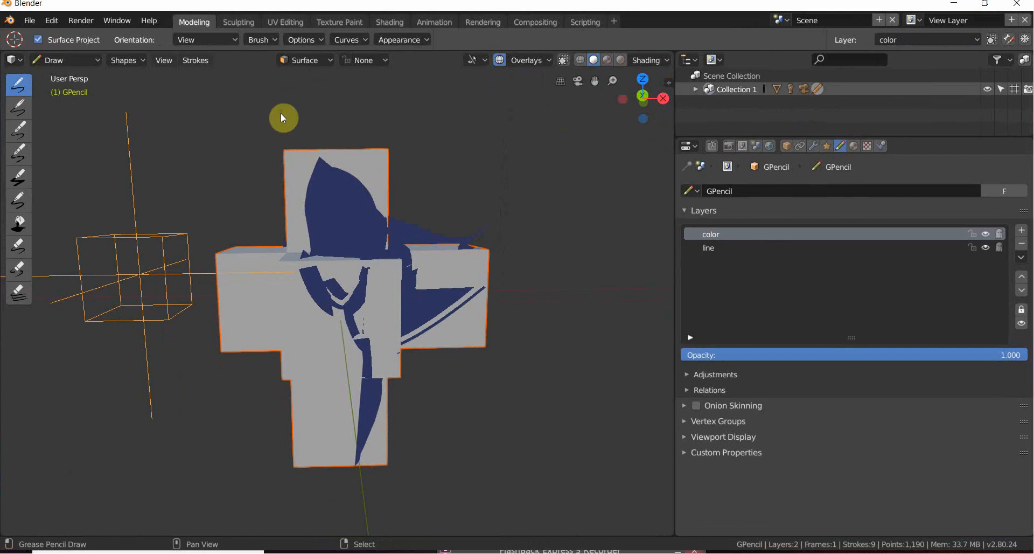
mouse_move(318, 116)
mouse_down()
mouse_move(641, 447)
mouse_move(5, 422)
mouse_move(189, 59)
mouse_move(197, 81)
mouse_up()
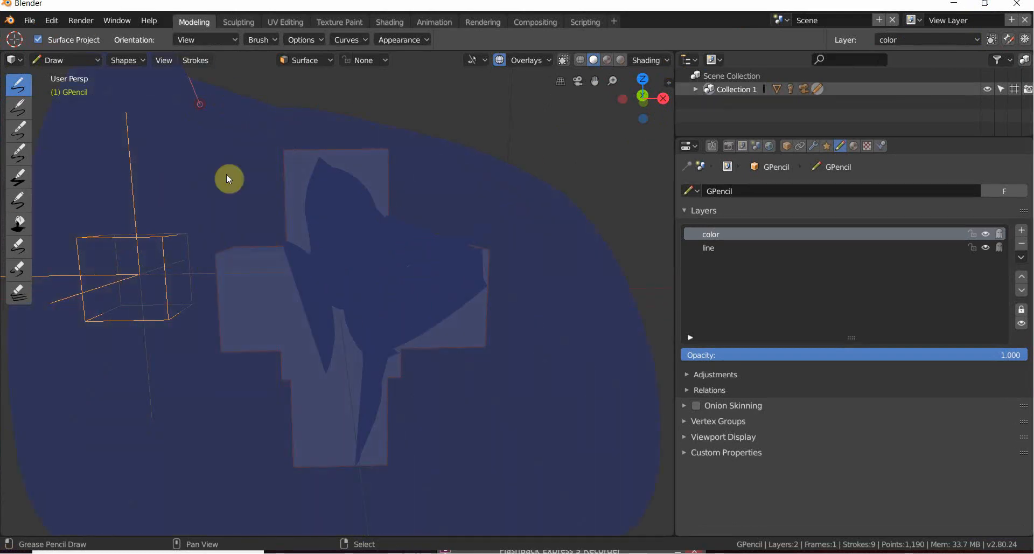
mouse_move(230, 178)
middle_down()
mouse_move(469, 318)
mouse_move(312, 357)
mouse_move(410, 315)
mouse_move(428, 296)
mouse_move(370, 253)
middle_up()
key(ctrl+z)
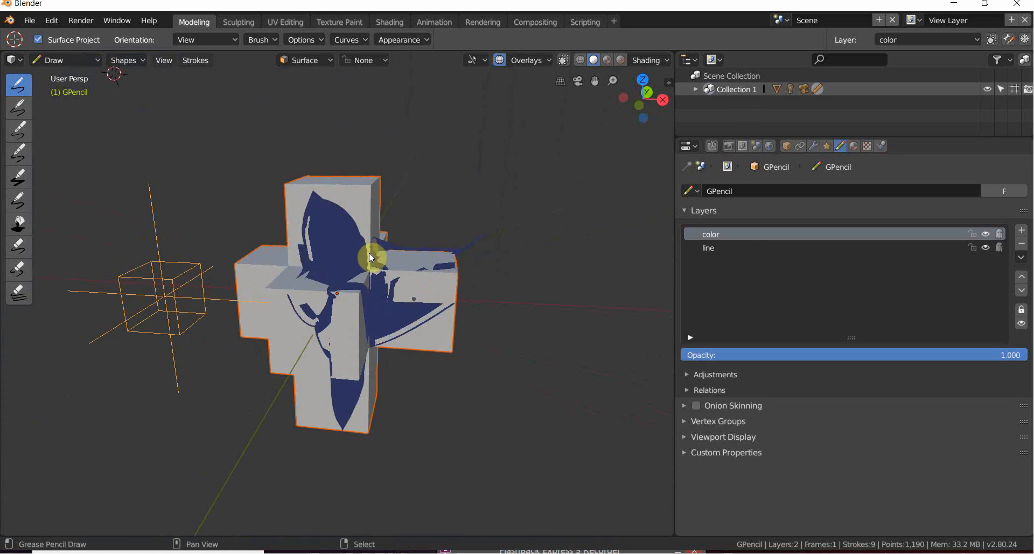
Add more dark blue filled strokes wrapping around the remaining sides of the cube shape.
drag(418, 356, 286, 308)
mouse_move(362, 276)
middle_down()
mouse_move(307, 231)
mouse_move(273, 337)
mouse_move(334, 280)
mouse_move(351, 311)
mouse_move(354, 243)
mouse_move(279, 225)
mouse_move(302, 322)
middle_up()
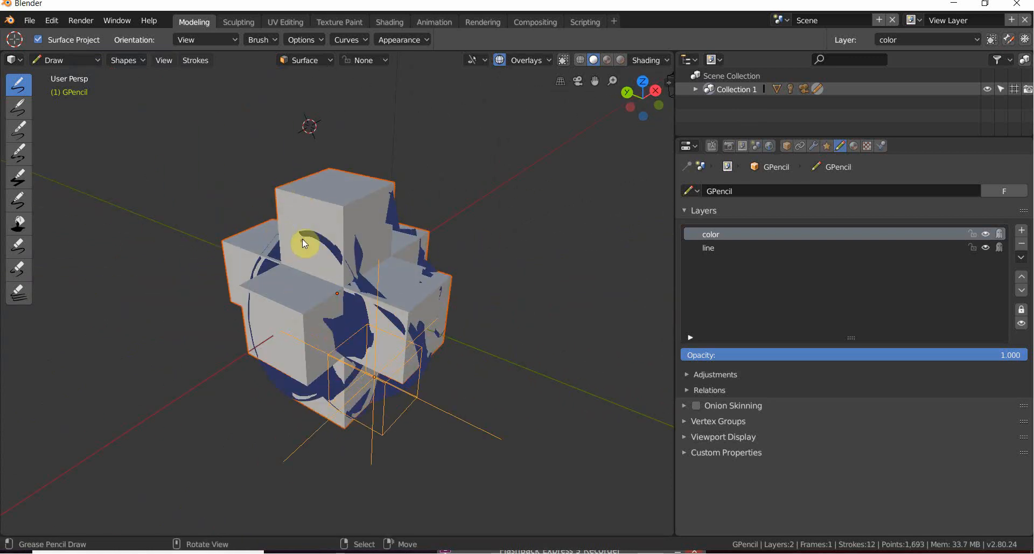
Switch to Object Mode and try moving the cube shape away from the Grease Pencil strokes.
click(54, 60)
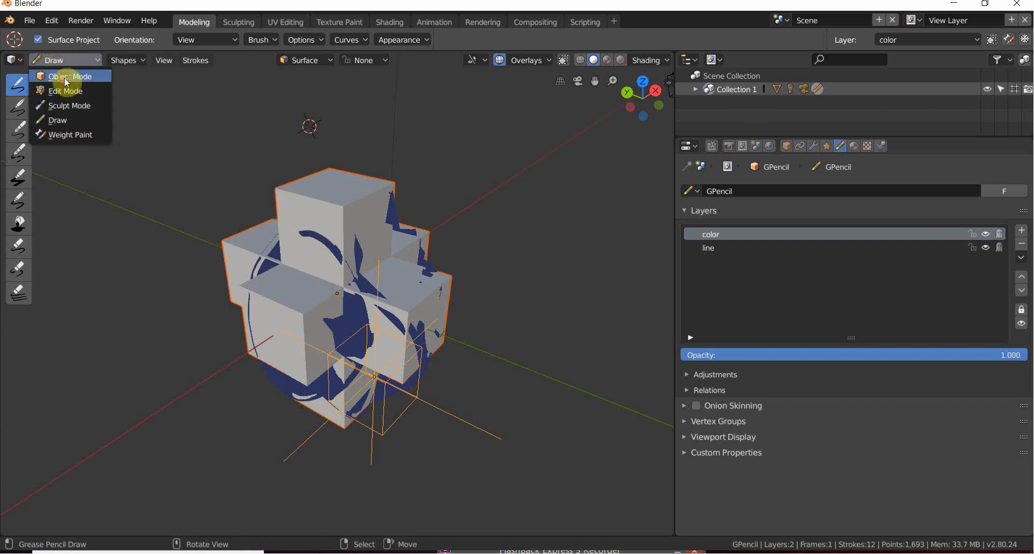
click(65, 79)
right_click(306, 212)
key(g)
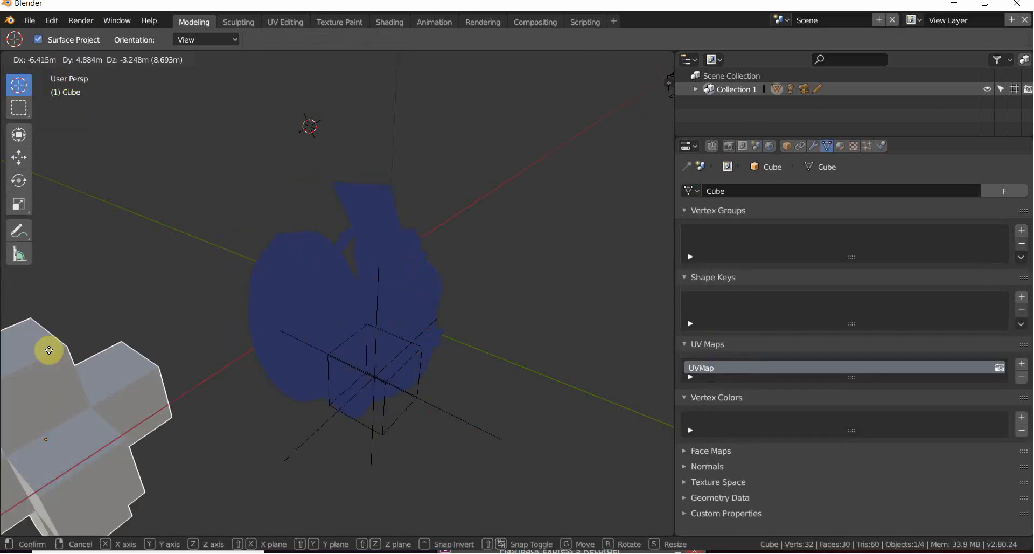
right_click(86, 340)
click(85, 340)
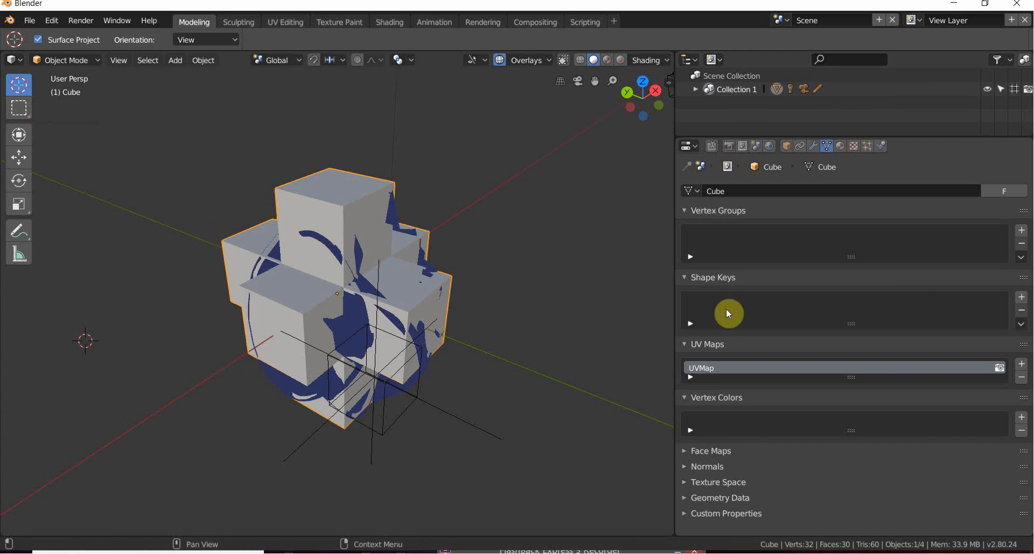
Select the Grease Pencil object and remove Material.002 from its material slots.
click(843, 144)
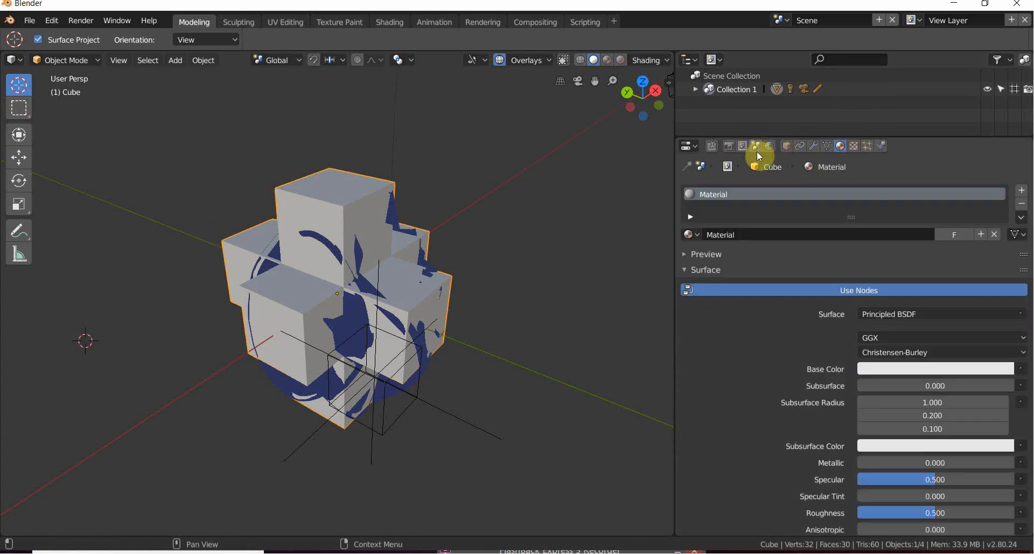
right_drag(383, 413, 377, 418)
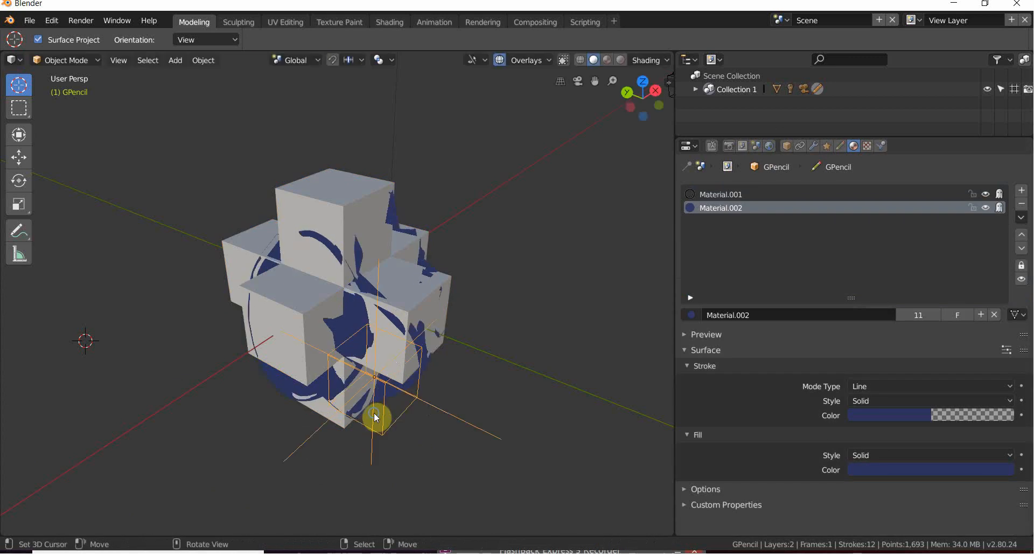
click(999, 218)
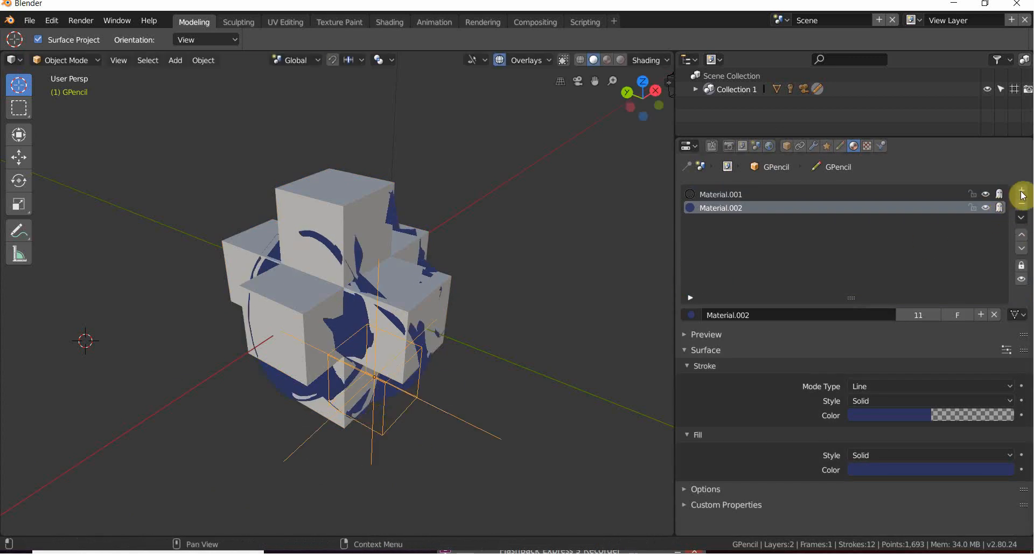
click(1022, 204)
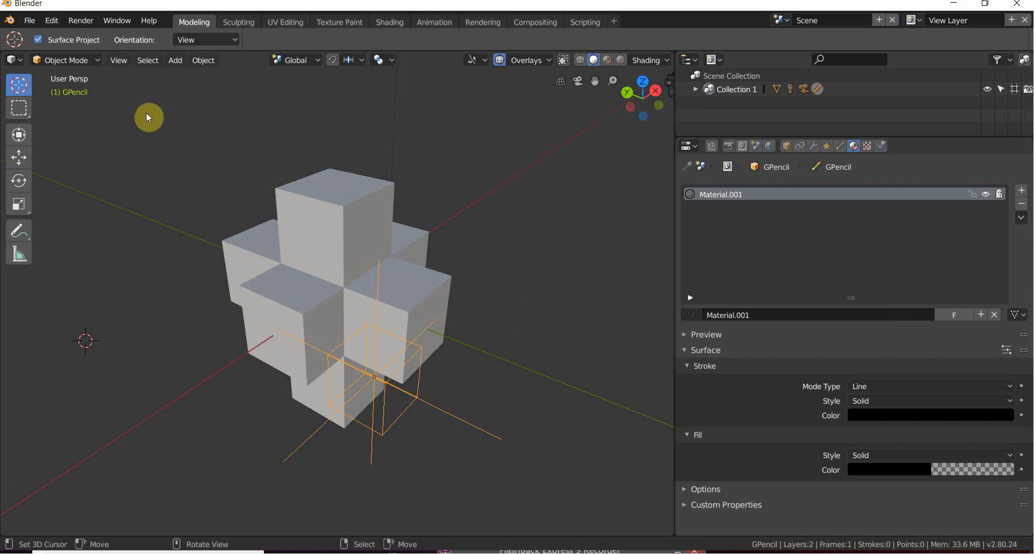
Return the Grease Pencil object to Draw mode and choose Material.001 as the drawing material.
click(63, 59)
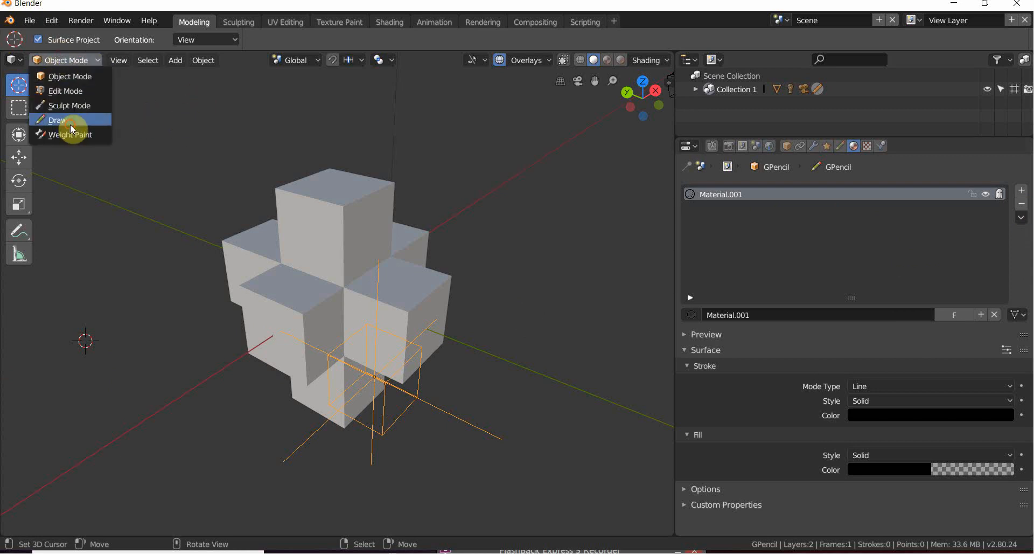
click(70, 124)
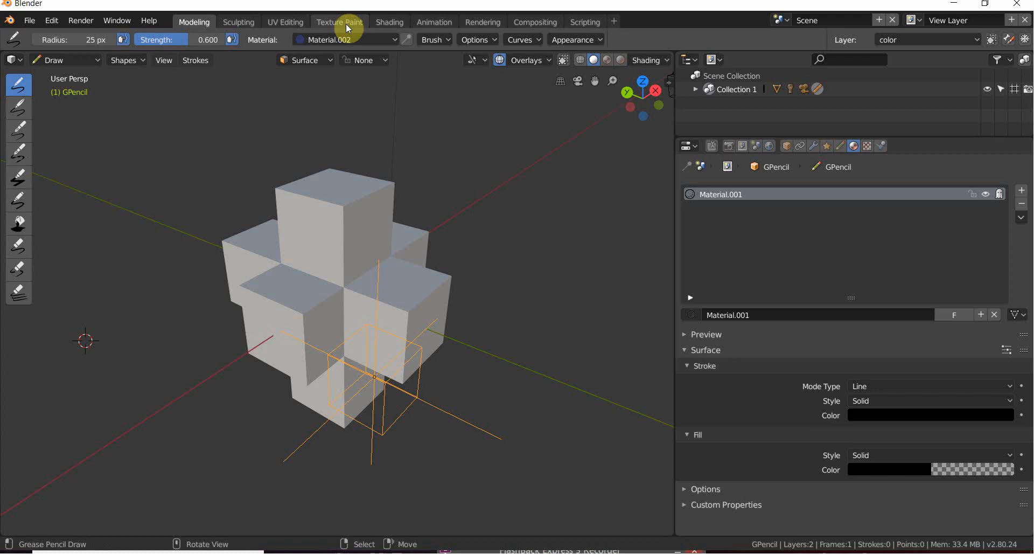
click(344, 40)
click(341, 67)
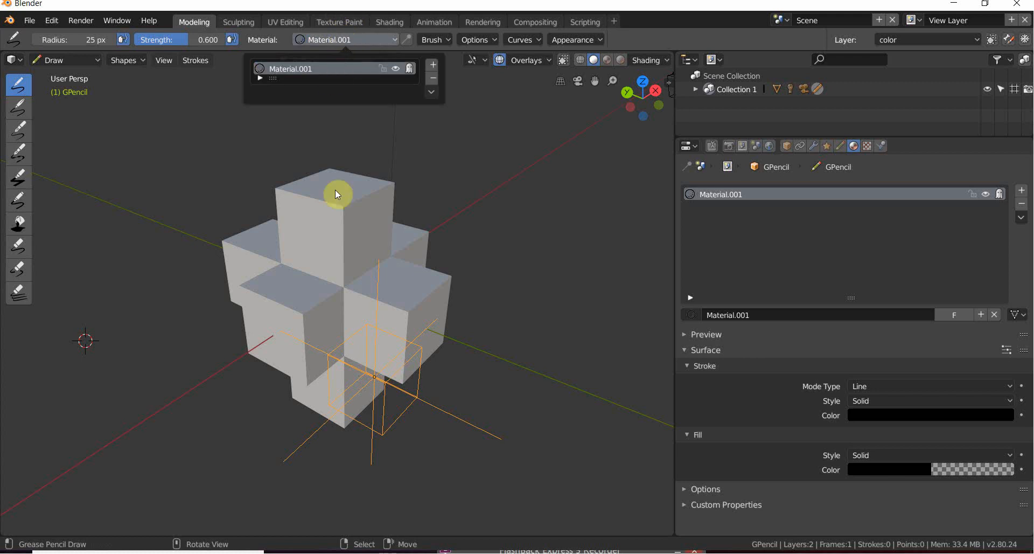
Try a black stroke along the upper edge of the front cube face and undo it.
middle_drag(177, 384, 324, 229)
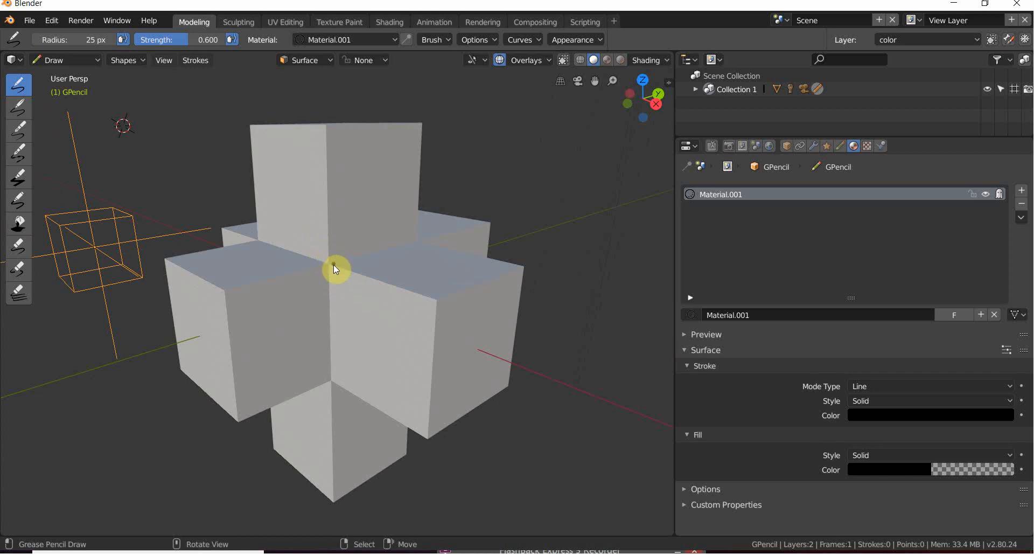
drag(426, 309, 425, 311)
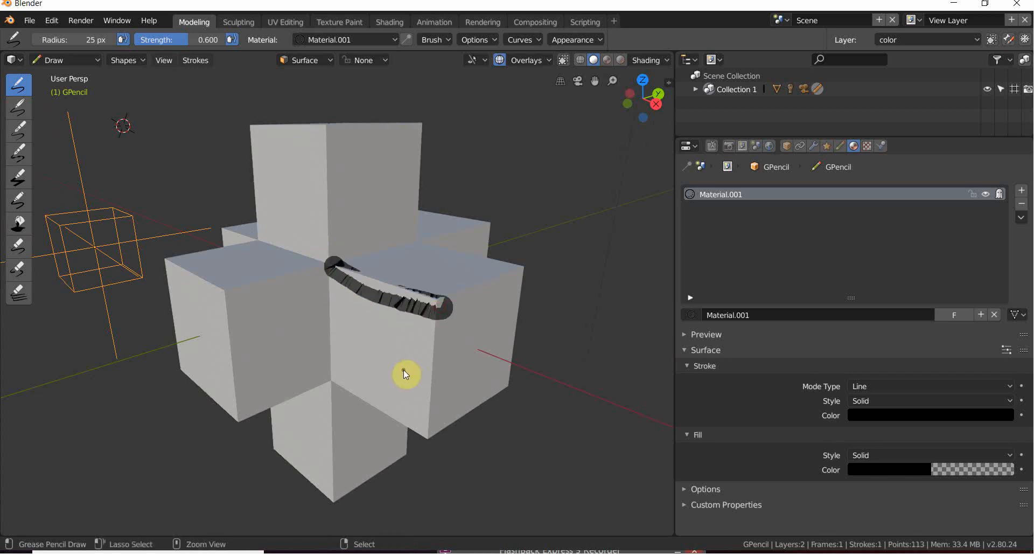
key(ctrl+z)
scroll(246, 124, down, 1)
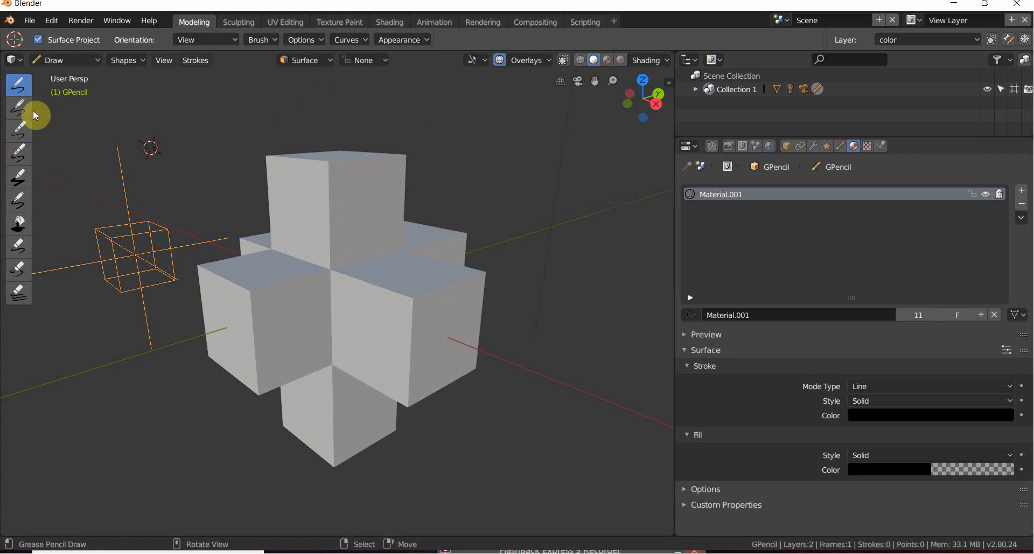
Set the drawing brush radius to 4 px and outline the front face of the +X cube with black strokes.
click(24, 149)
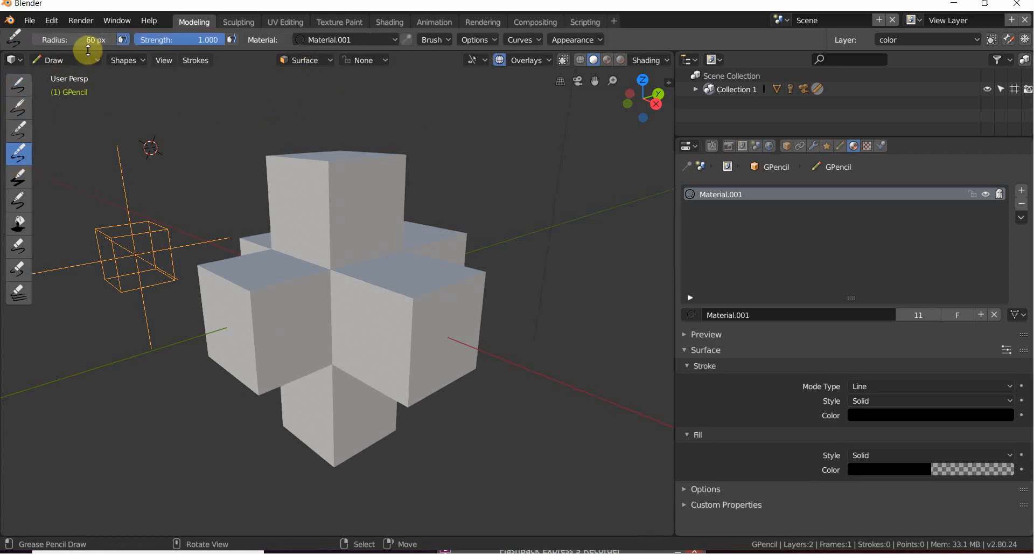
drag(83, 39, 53, 39)
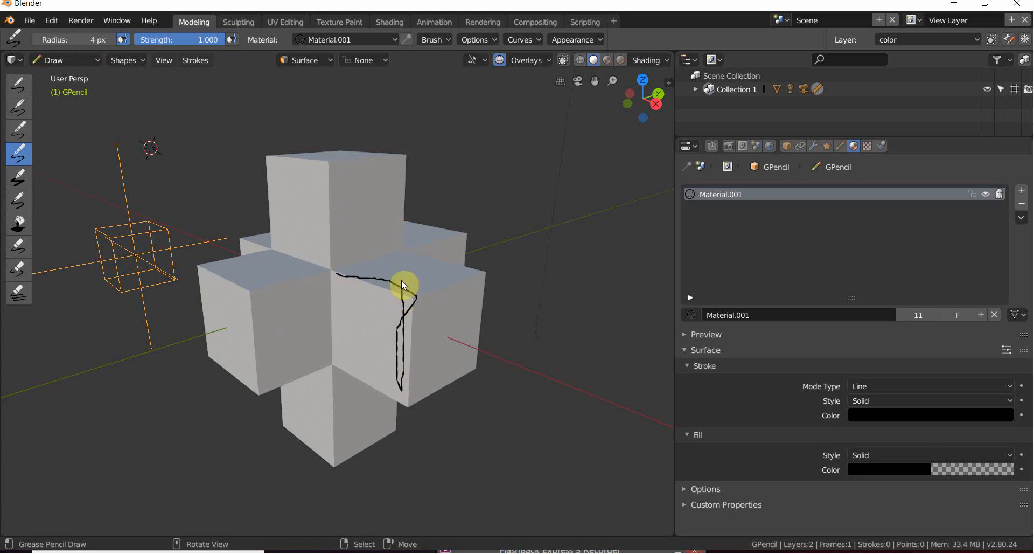
mouse_move(404, 285)
mouse_down()
mouse_move(402, 401)
mouse_move(331, 351)
mouse_move(338, 276)
mouse_up()
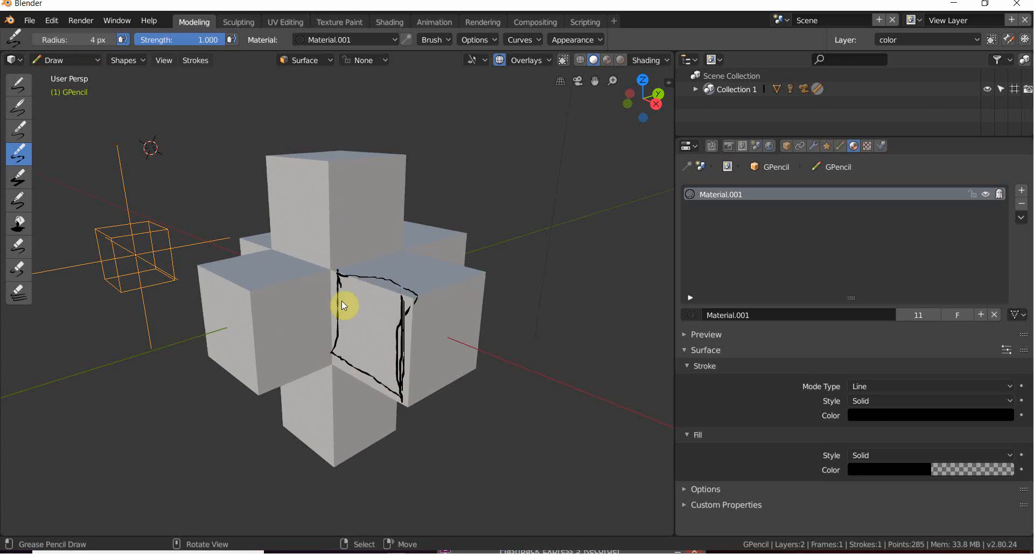
drag(345, 350, 338, 272)
middle_drag(338, 273, 369, 294)
mouse_move(383, 299)
mouse_down()
mouse_move(427, 319)
mouse_move(439, 309)
mouse_up()
mouse_move(359, 293)
mouse_down()
mouse_move(459, 321)
mouse_move(397, 314)
mouse_up()
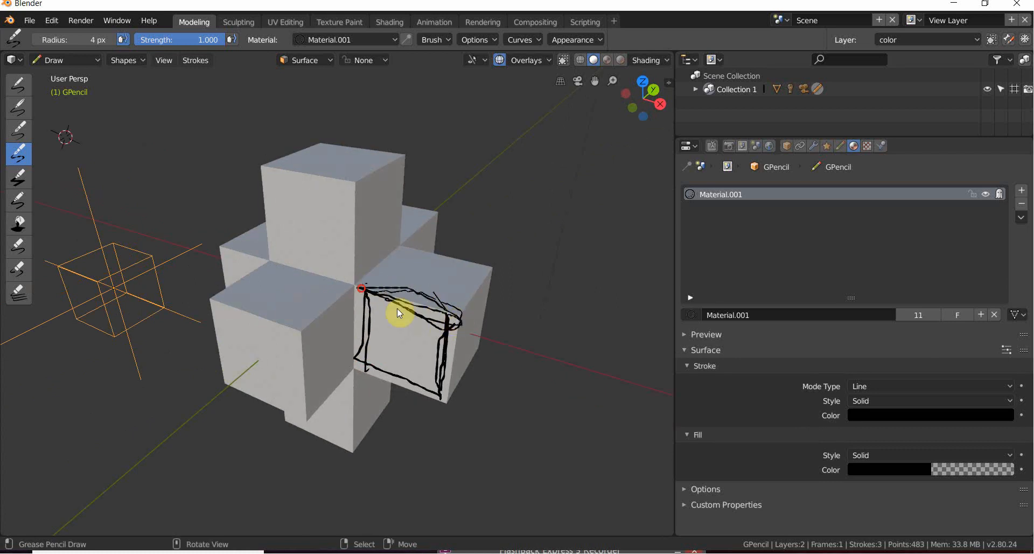
Outline the front face of the uppermost cube with black strokes near its edges.
mouse_move(397, 314)
middle_down()
mouse_move(330, 208)
mouse_move(345, 212)
mouse_move(374, 259)
mouse_move(365, 323)
mouse_move(370, 252)
middle_up()
drag(370, 252, 375, 167)
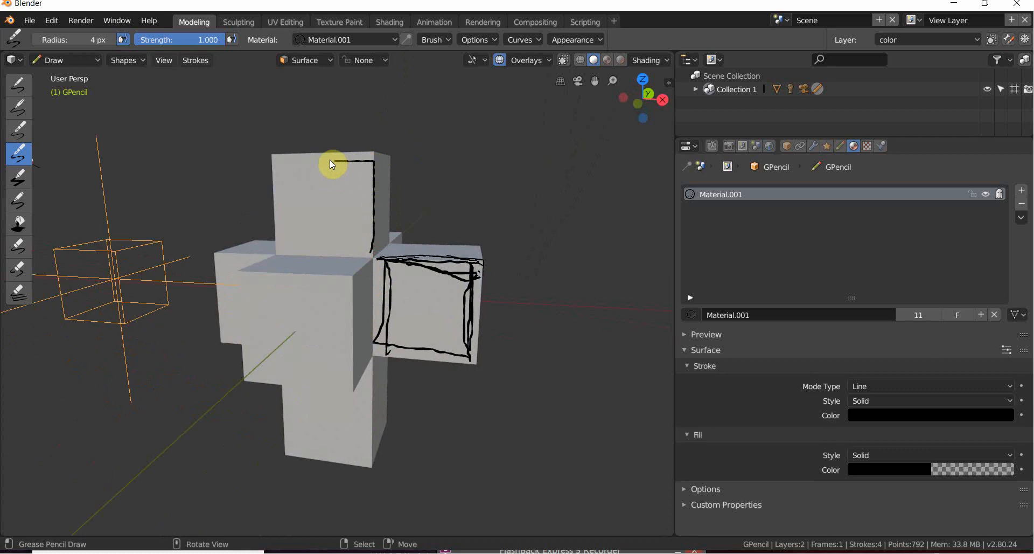
mouse_move(282, 233)
mouse_down()
mouse_move(323, 251)
mouse_move(294, 232)
mouse_up()
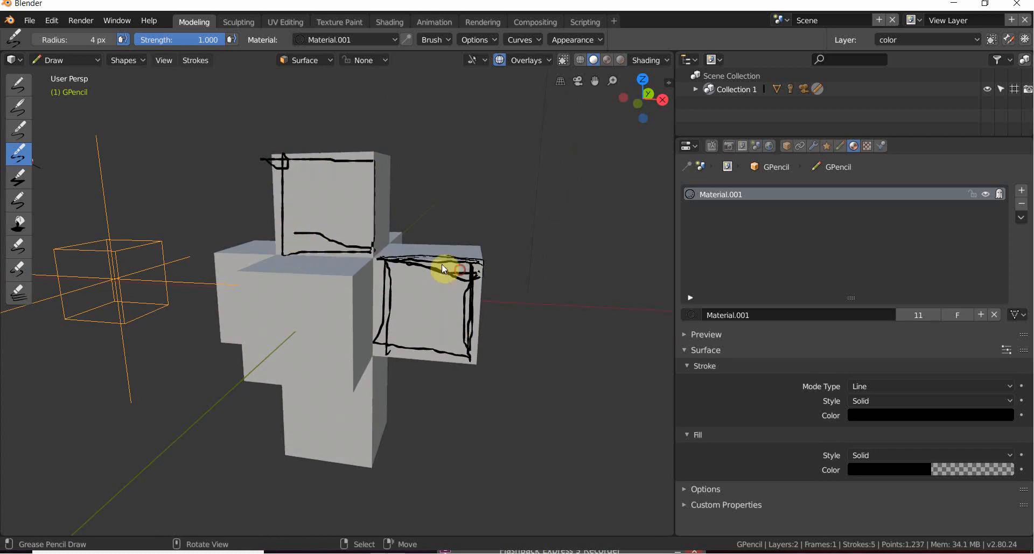
Fill the outlined front face of the +X cube with diagonal black hatching.
mouse_move(439, 308)
mouse_down()
mouse_move(399, 259)
mouse_move(406, 287)
mouse_up()
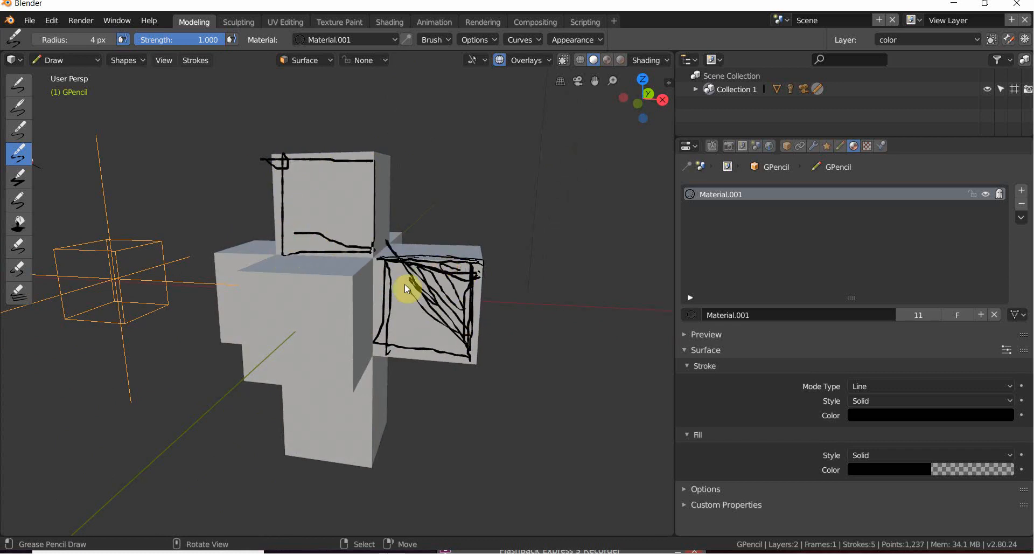
mouse_move(409, 351)
mouse_down()
mouse_move(453, 351)
mouse_move(411, 293)
mouse_move(393, 348)
mouse_up()
mouse_move(394, 347)
middle_down()
mouse_move(319, 266)
mouse_move(372, 207)
mouse_move(365, 223)
mouse_move(348, 224)
mouse_move(363, 219)
mouse_move(416, 283)
mouse_move(434, 259)
mouse_move(408, 281)
mouse_move(431, 273)
middle_up()
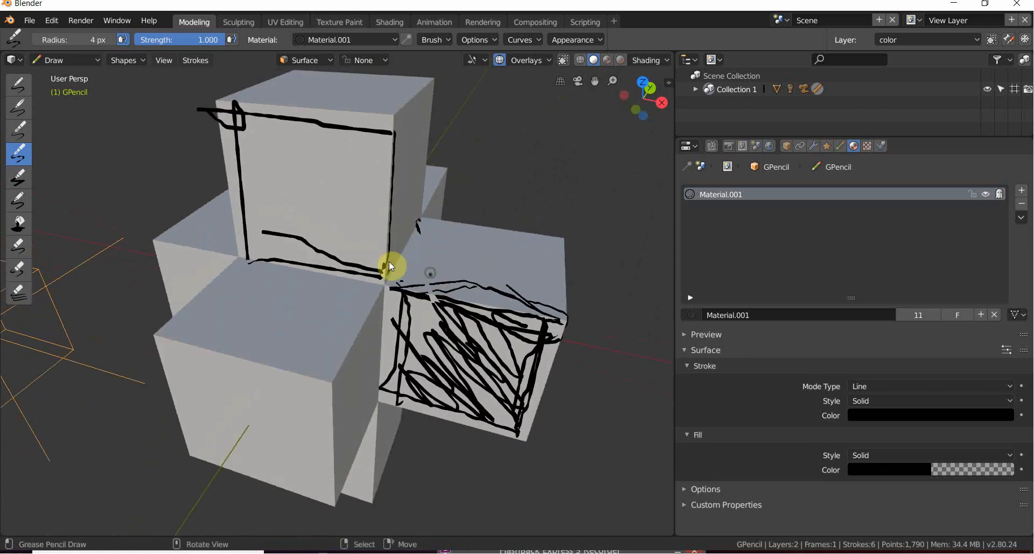
Erase the stray mark above the +X cube's top face with the hard eraser.
click(18, 267)
click(51, 270)
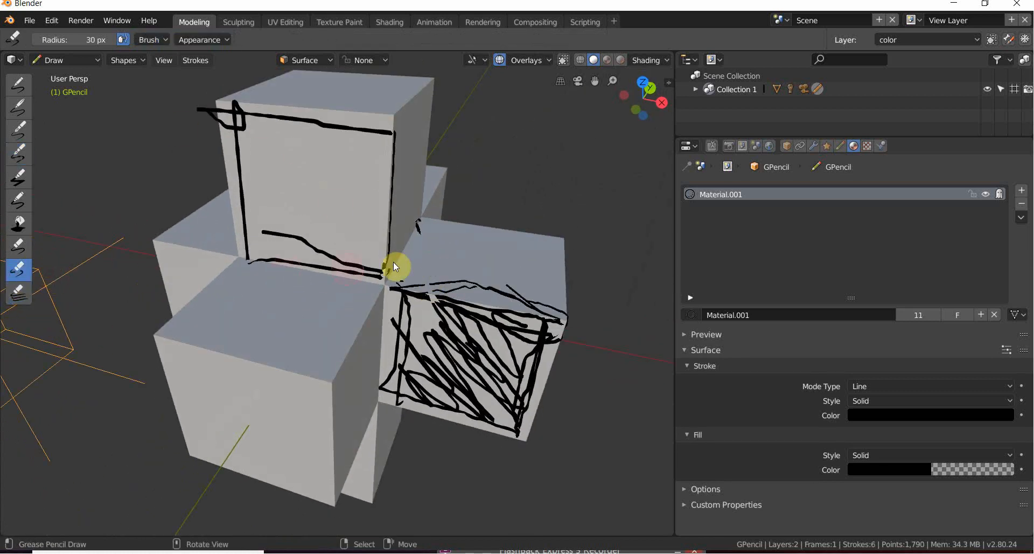
drag(446, 231, 419, 235)
Return to the 4 px drawing brush and scribble black hatching across the uppermost cube's outlined front face.
click(19, 154)
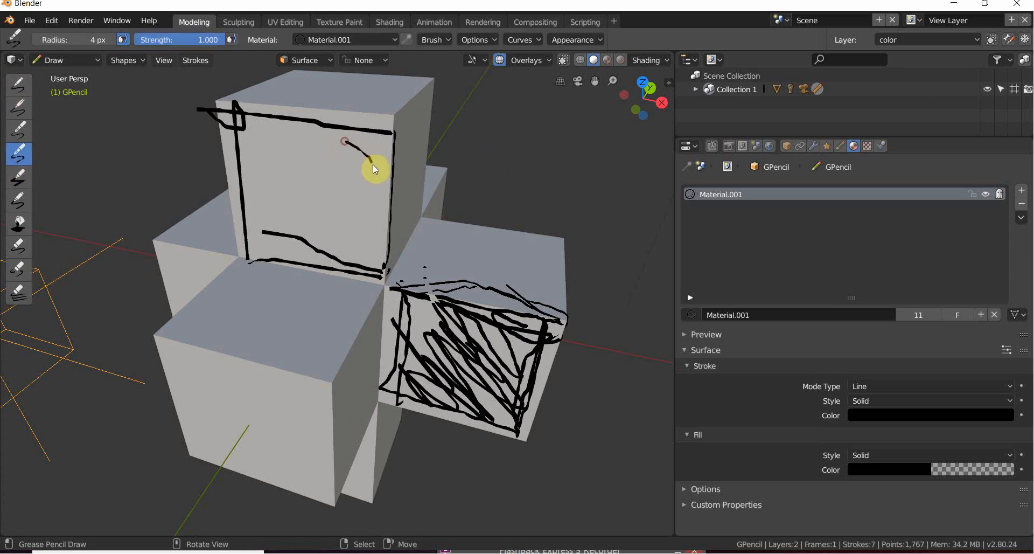
mouse_move(316, 160)
mouse_down()
mouse_move(355, 208)
mouse_move(300, 173)
mouse_move(351, 194)
mouse_up()
drag(327, 285, 282, 242)
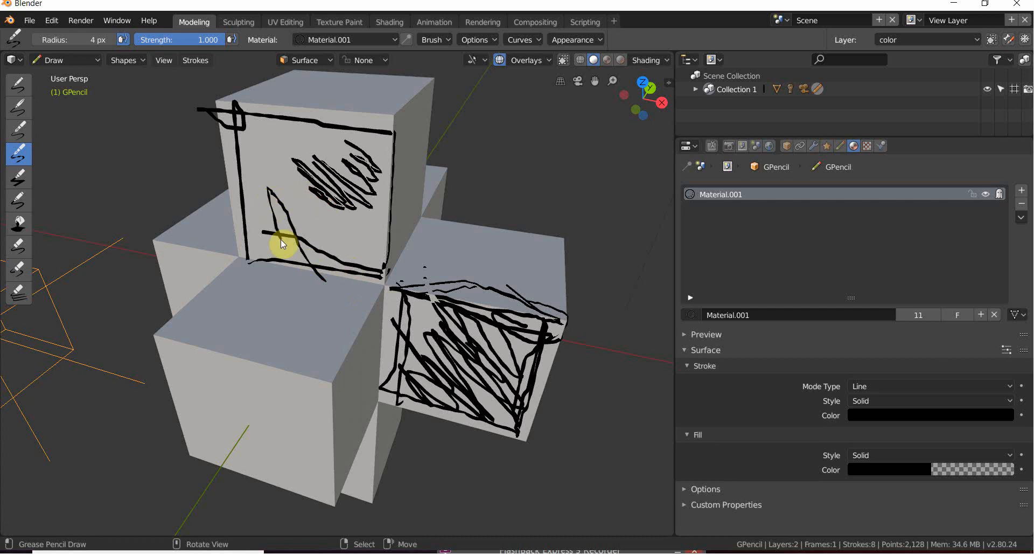
mouse_move(270, 189)
mouse_down()
mouse_move(354, 259)
mouse_move(257, 144)
mouse_move(340, 226)
mouse_move(320, 135)
mouse_up()
mouse_move(258, 128)
mouse_down()
mouse_move(307, 185)
mouse_move(324, 260)
mouse_up()
Outline the end face of the cube projecting toward the front with black strokes.
mouse_move(323, 261)
middle_down()
mouse_move(339, 226)
mouse_move(174, 212)
middle_up()
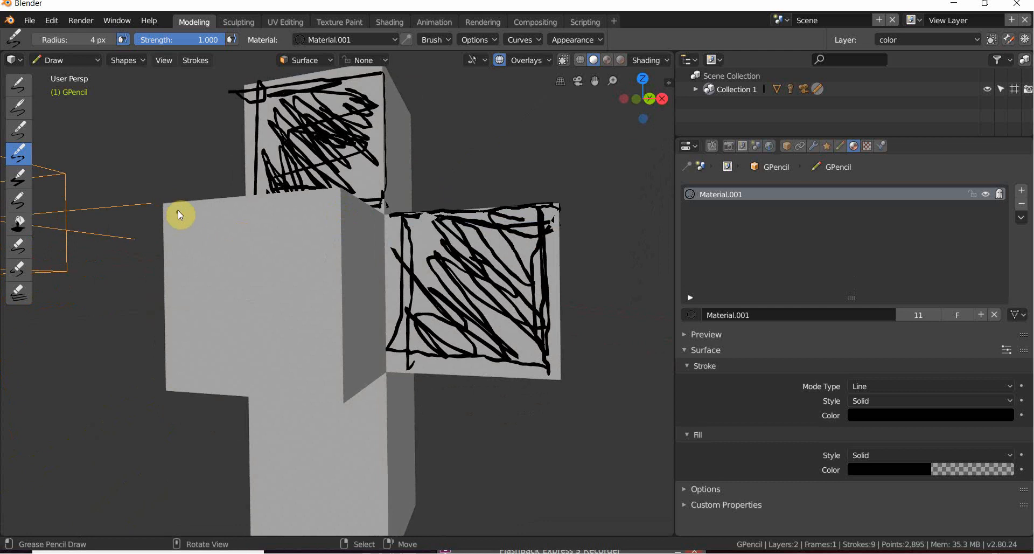
drag(180, 214, 322, 204)
drag(322, 286, 325, 380)
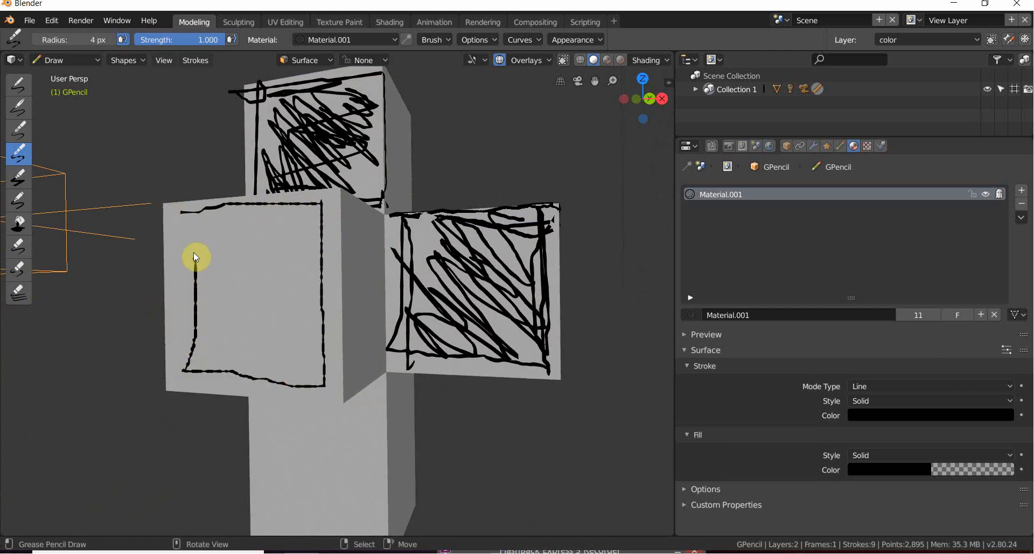
drag(179, 351, 179, 371)
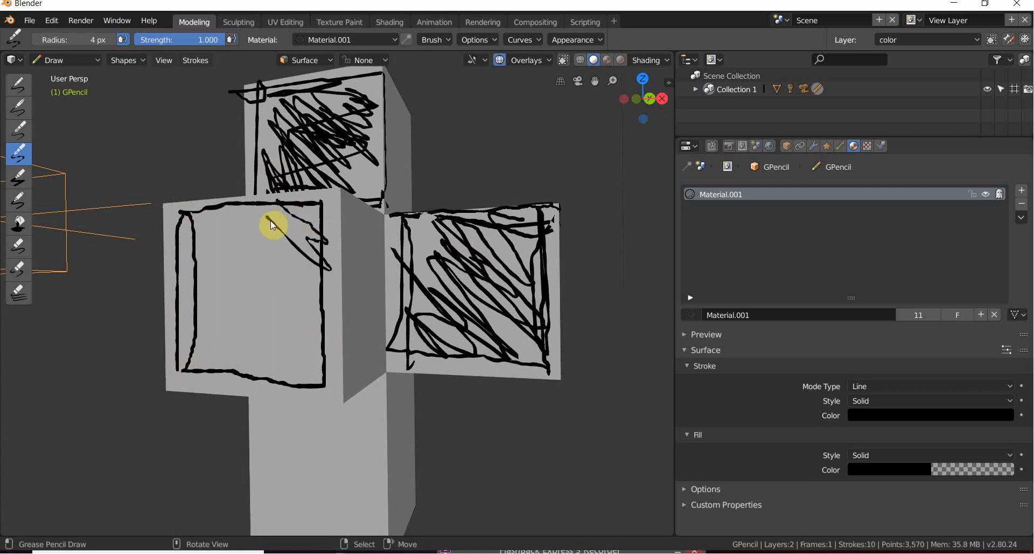
Fill the front-projecting cube's outlined end face with dense diagonal black hatching.
mouse_move(272, 223)
mouse_down()
mouse_move(284, 282)
mouse_move(191, 223)
mouse_move(272, 324)
mouse_up()
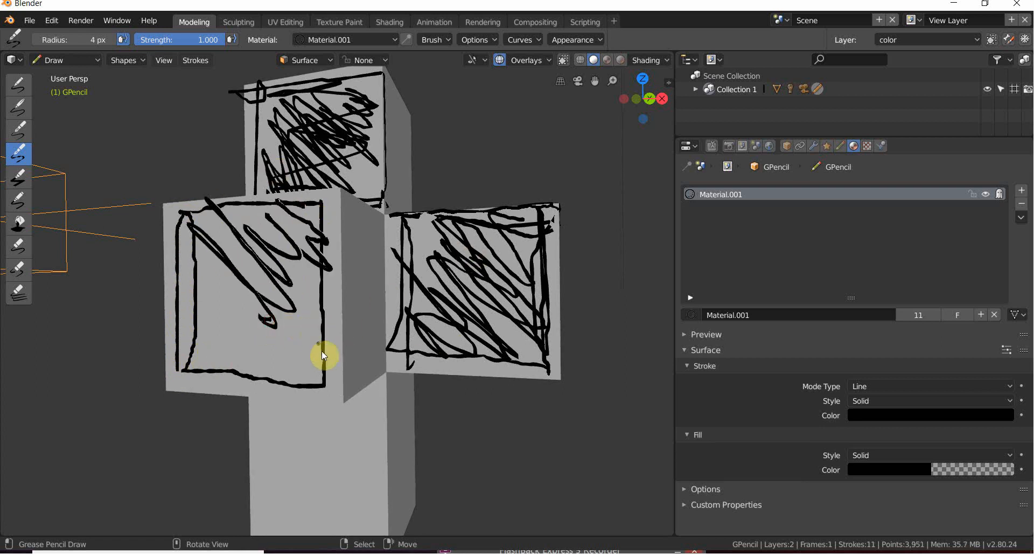
middle_drag(323, 355, 345, 348)
mouse_move(261, 293)
middle_down()
mouse_move(300, 295)
mouse_move(266, 251)
middle_up()
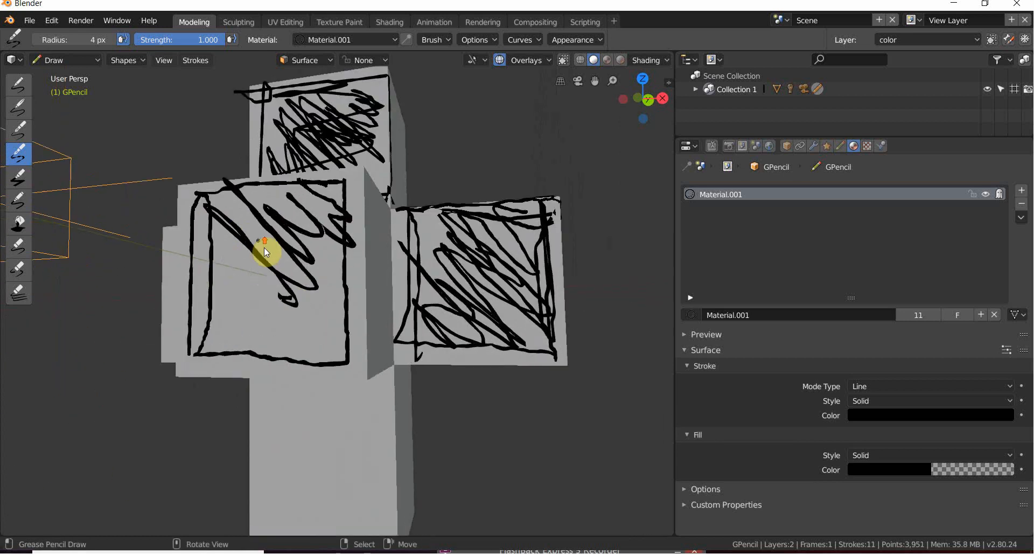
mouse_move(213, 204)
mouse_down()
mouse_move(277, 263)
mouse_move(258, 308)
mouse_move(264, 341)
mouse_move(223, 300)
mouse_move(206, 343)
mouse_up()
mouse_move(198, 278)
mouse_down()
mouse_move(267, 318)
mouse_move(261, 280)
mouse_move(326, 287)
mouse_move(323, 253)
mouse_move(288, 326)
mouse_move(324, 340)
mouse_move(323, 271)
mouse_move(269, 204)
mouse_move(242, 203)
mouse_move(251, 238)
mouse_up()
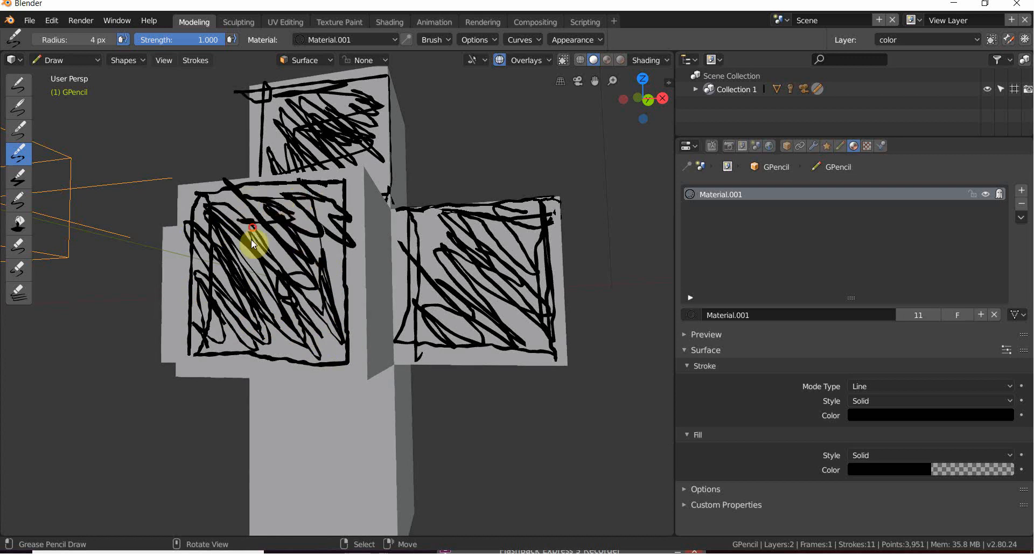
Outline the front face of the lowest cube with black strokes.
mouse_move(251, 238)
middle_down()
mouse_move(282, 319)
mouse_move(329, 376)
mouse_move(298, 338)
middle_up()
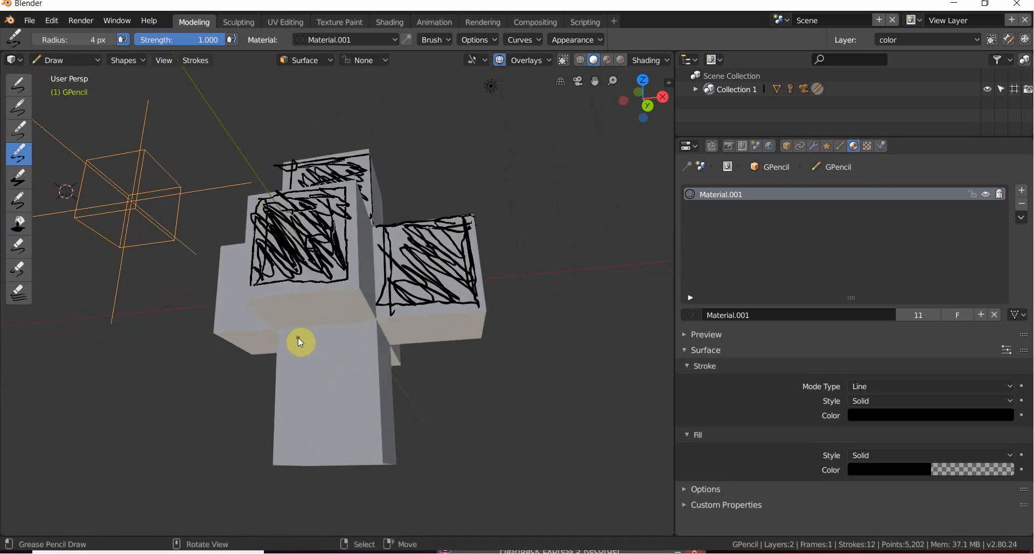
mouse_move(293, 344)
mouse_down()
mouse_move(381, 335)
mouse_move(358, 363)
mouse_move(370, 446)
mouse_move(372, 390)
mouse_up()
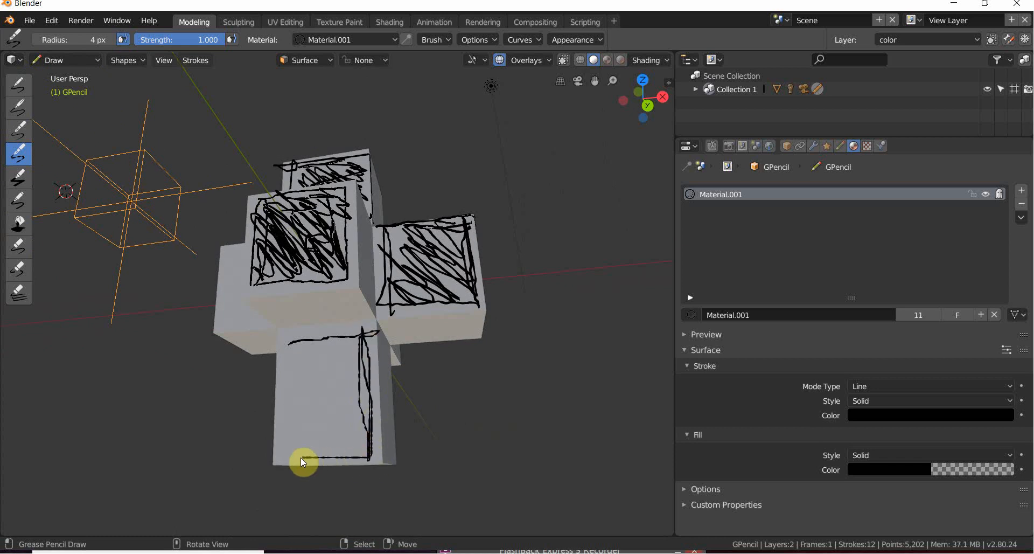
middle_drag(290, 322, 365, 386)
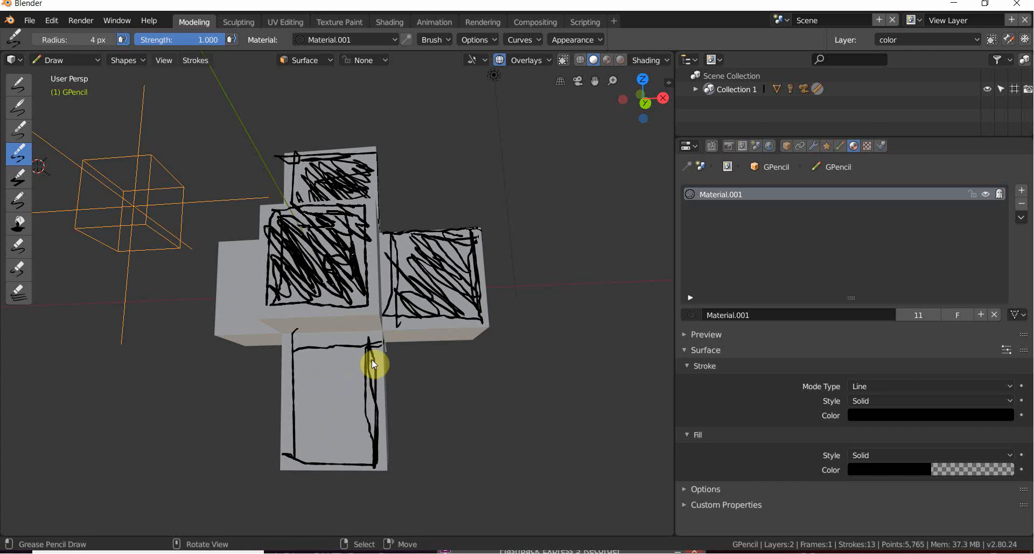
Fill the lowest cube's outlined front face with diagonal black hatching.
mouse_move(341, 326)
middle_down()
mouse_move(341, 344)
mouse_move(380, 341)
middle_up()
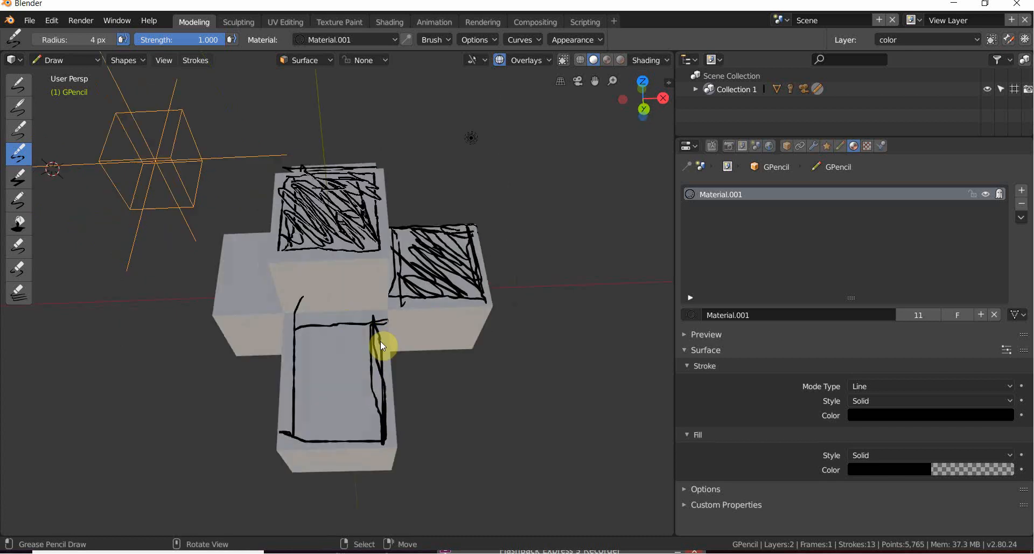
drag(315, 328, 312, 326)
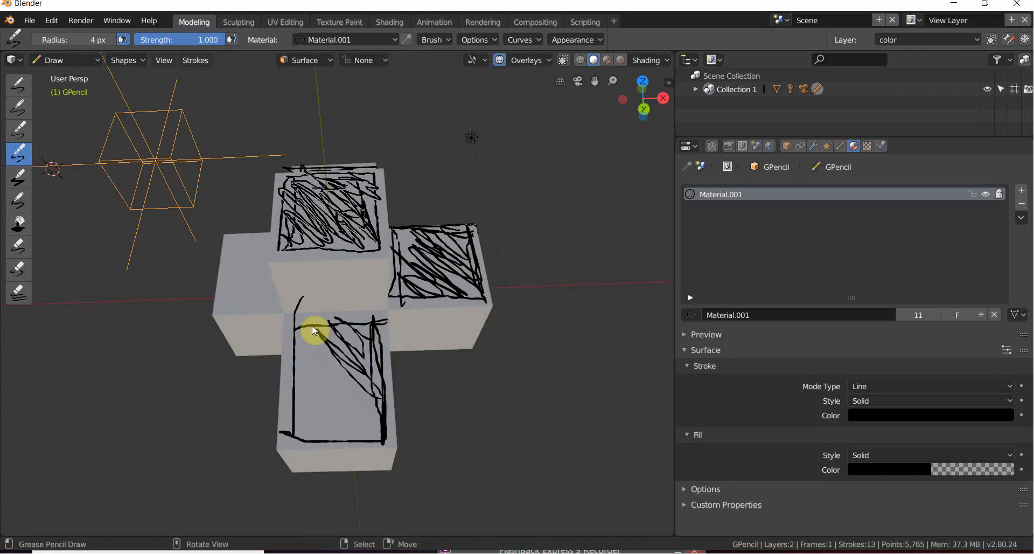
mouse_move(351, 402)
mouse_down()
mouse_move(300, 358)
mouse_move(321, 373)
mouse_up()
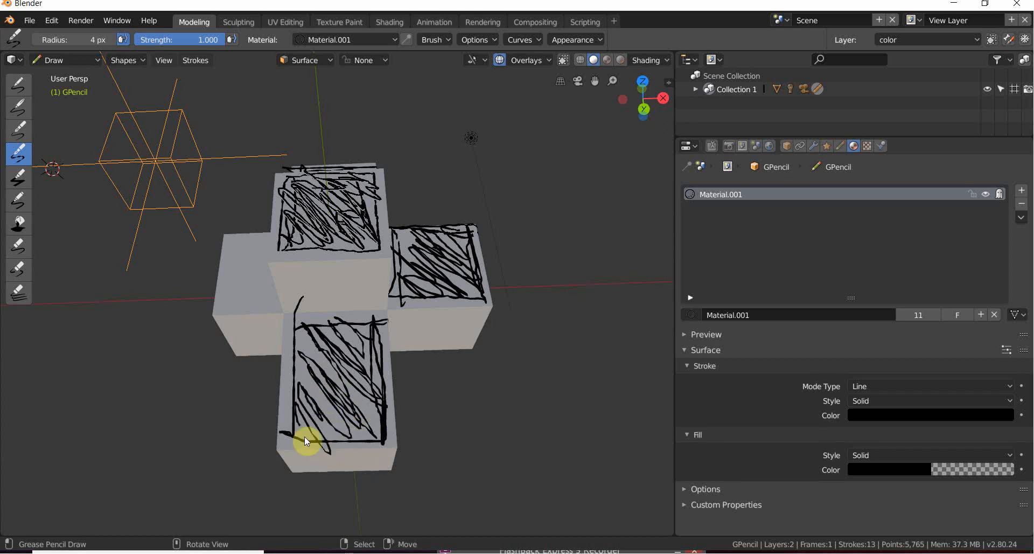
drag(305, 440, 306, 441)
Add black strokes along the lowest cube's upper edge and the side edges of the front-projecting cube's top face.
middle_drag(309, 312, 280, 352)
drag(376, 343, 375, 342)
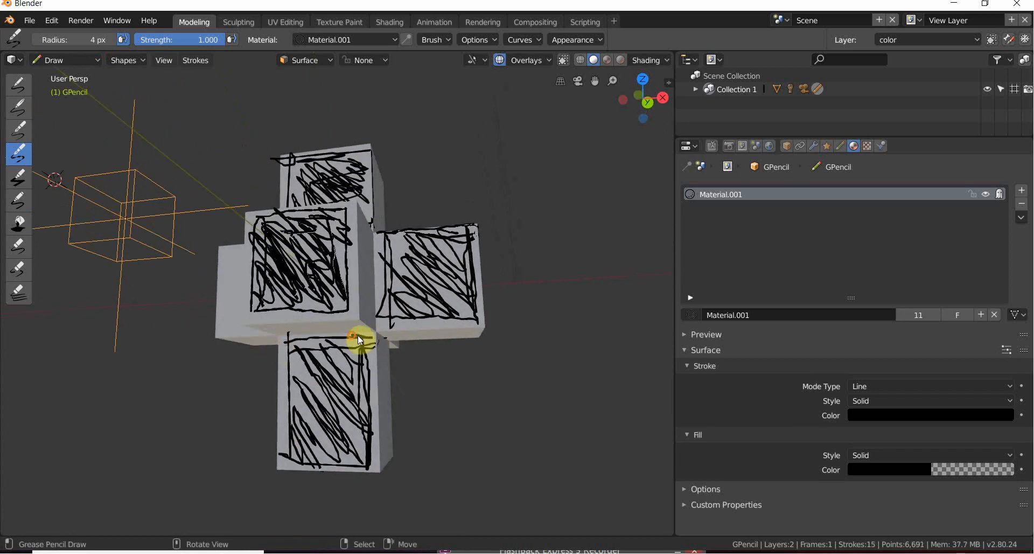
middle_drag(362, 341, 319, 300)
mouse_move(299, 292)
mouse_down()
mouse_move(271, 263)
mouse_move(335, 327)
mouse_up()
mouse_move(308, 291)
middle_down()
mouse_move(263, 310)
mouse_move(267, 340)
mouse_move(242, 349)
middle_up()
mouse_move(311, 341)
mouse_down()
mouse_move(253, 347)
mouse_move(281, 316)
mouse_up()
middle_drag(282, 316, 455, 275)
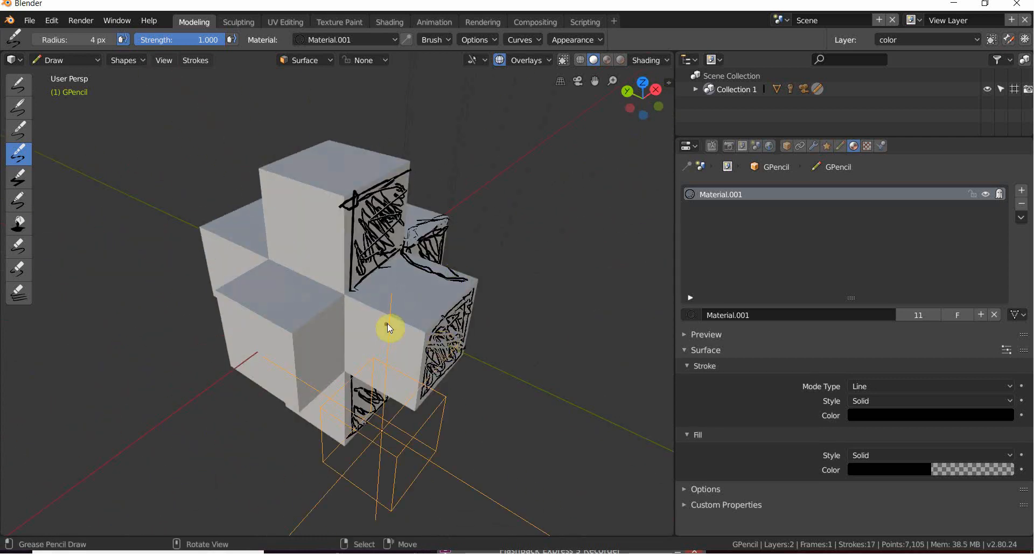
drag(426, 334, 343, 298)
Outline the top face of the -X cube with black strokes along its edges.
mouse_move(420, 345)
middle_down()
mouse_move(372, 319)
mouse_move(335, 344)
middle_up()
drag(364, 301, 347, 330)
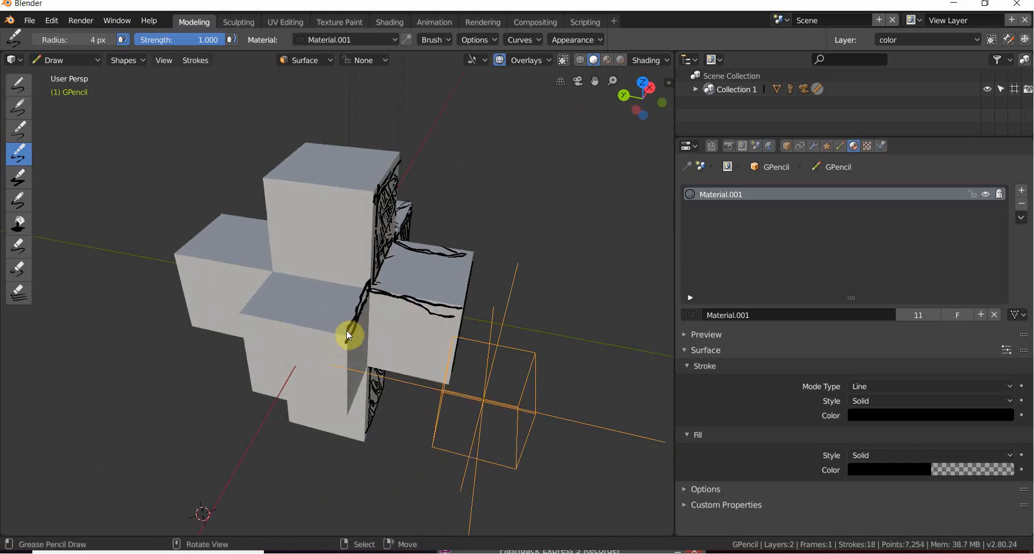
middle_drag(347, 330, 359, 330)
mouse_move(278, 270)
mouse_down()
mouse_move(344, 282)
mouse_move(284, 279)
mouse_up()
middle_drag(284, 279, 339, 314)
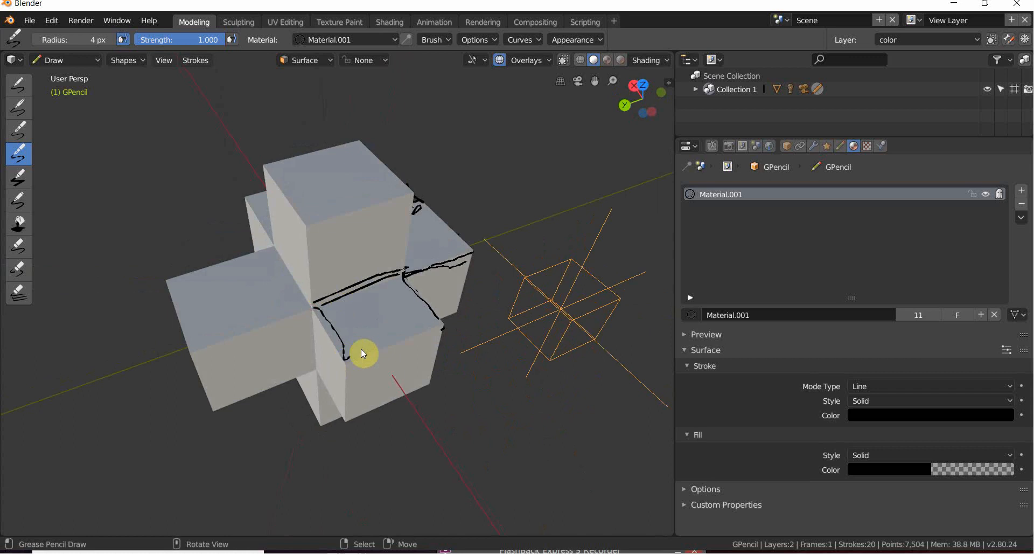
drag(433, 327, 434, 326)
mouse_move(433, 326)
middle_down()
mouse_move(400, 319)
mouse_move(376, 262)
middle_up()
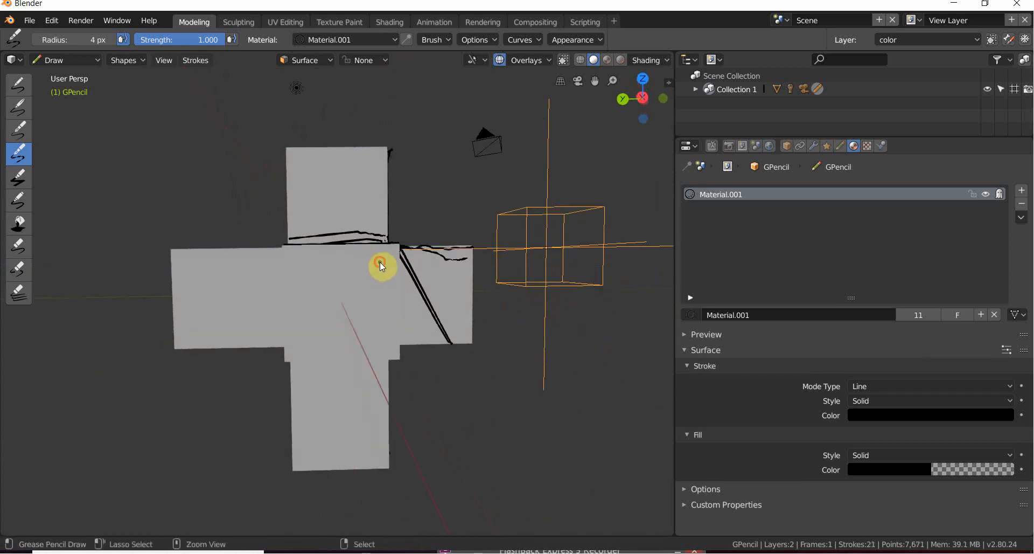
Erase the stray diagonal strokes across the front-projecting cube's side face with the hard eraser.
key(ctrl+z)
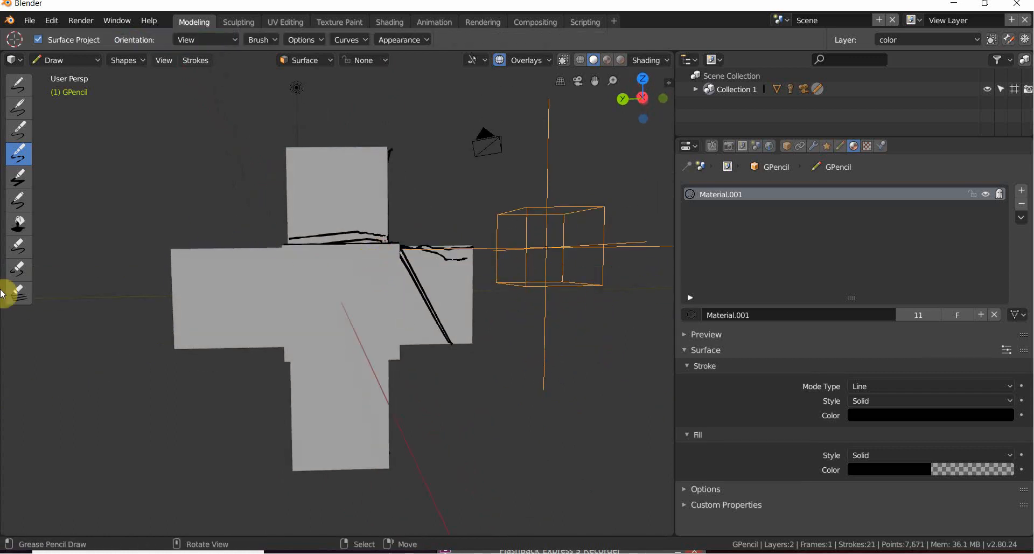
click(15, 272)
drag(418, 293, 412, 325)
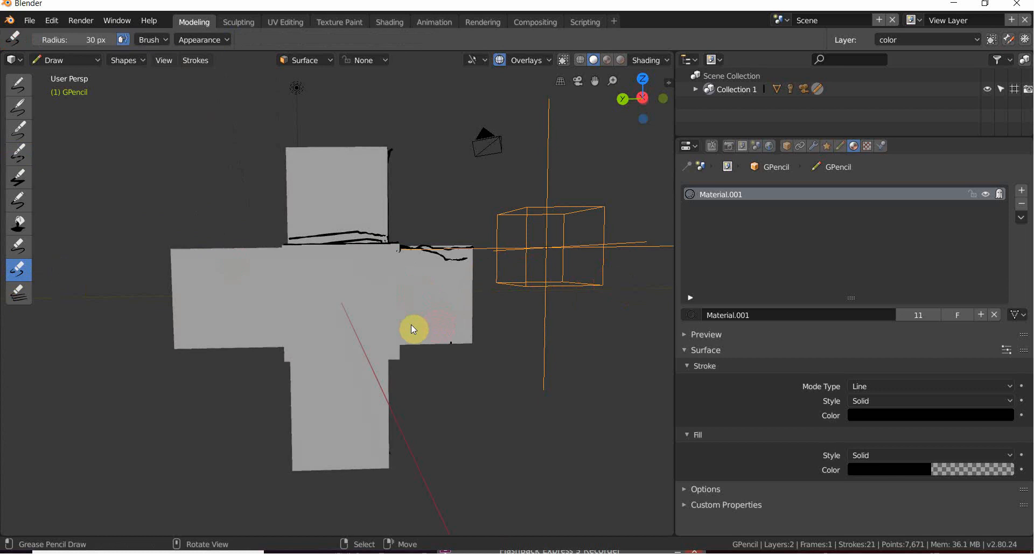
middle_drag(412, 324, 334, 389)
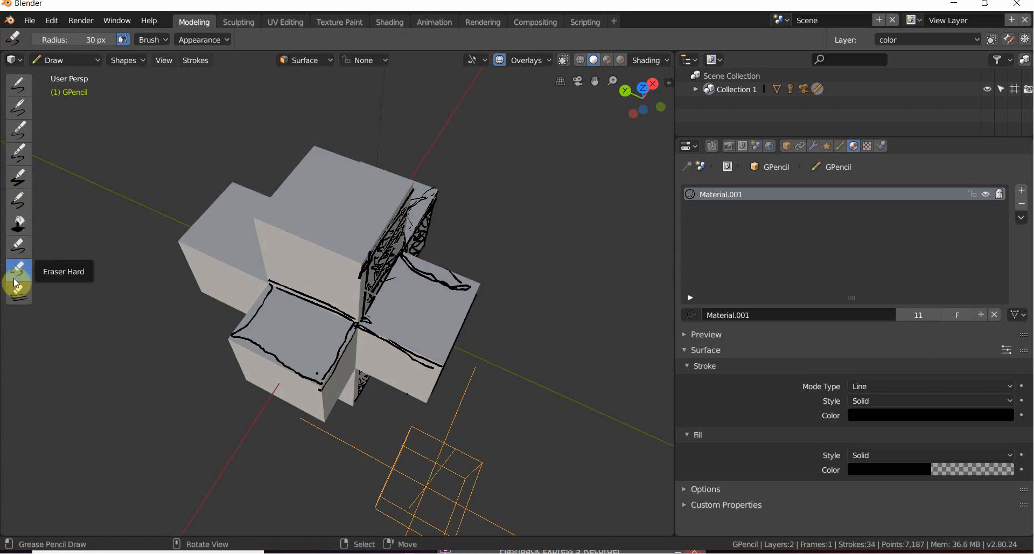
Outline the -X cube's bare -Y side face with black 4 px strokes along its vertical and lower edges.
middle_drag(166, 307, 277, 288)
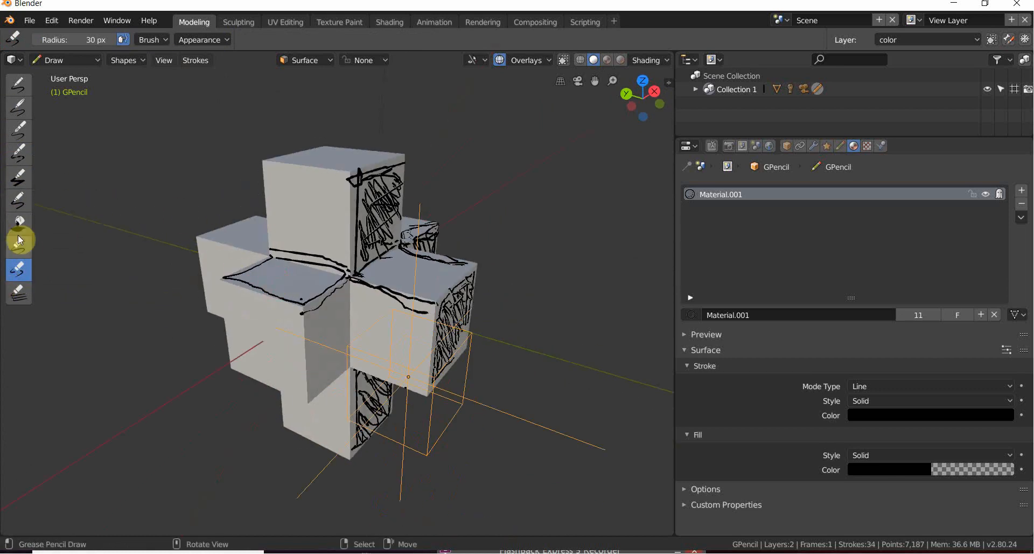
click(18, 200)
click(19, 154)
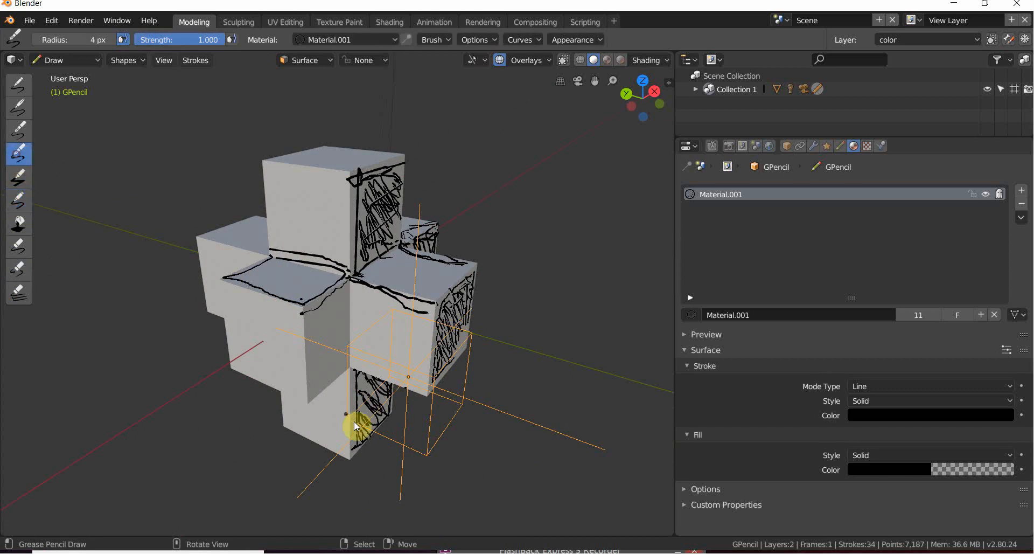
mouse_move(354, 421)
middle_down()
mouse_move(289, 242)
mouse_move(274, 383)
middle_up()
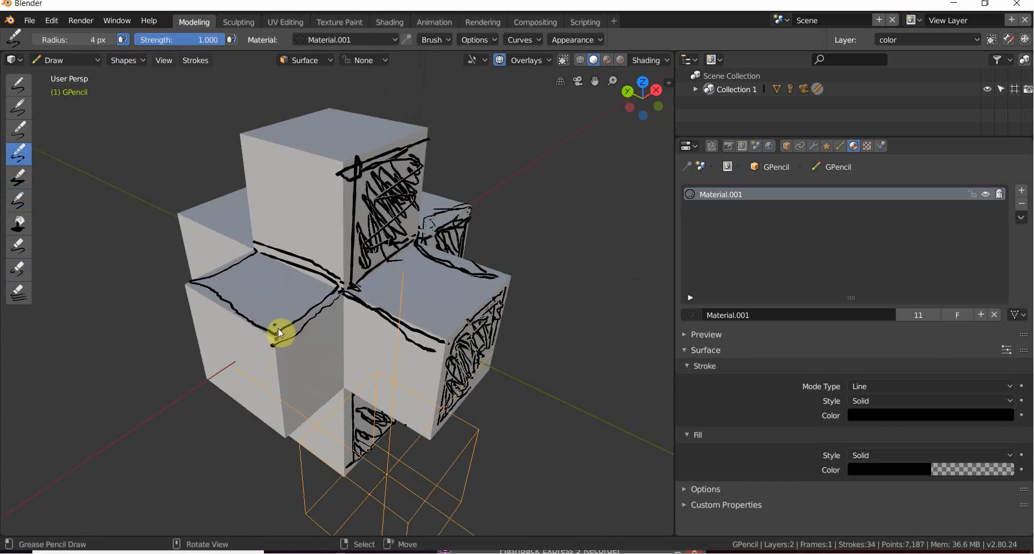
drag(278, 373, 278, 421)
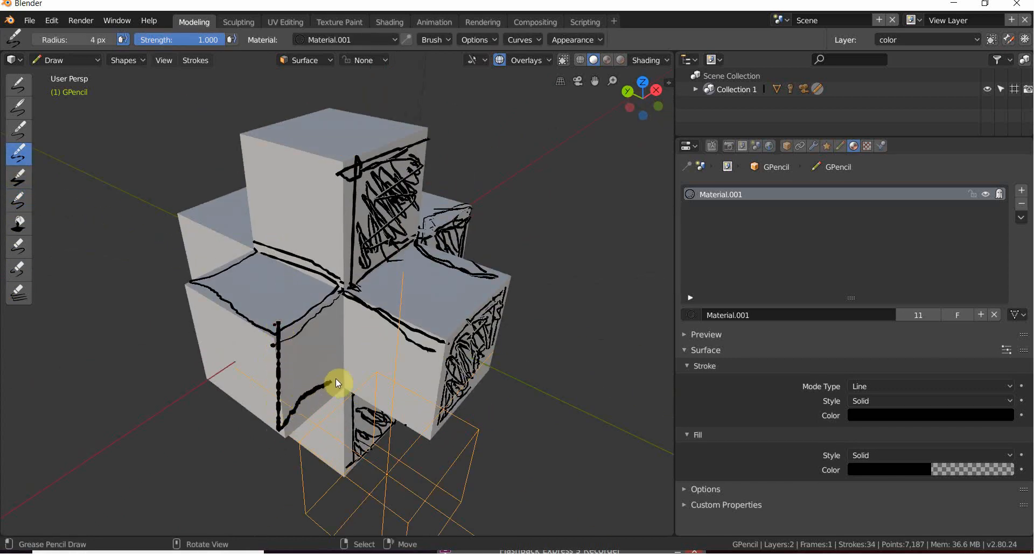
drag(338, 386, 342, 323)
Fill the -X cube's outlined -Y side face with thick diagonal black hatching.
mouse_move(341, 323)
middle_down()
mouse_move(344, 305)
mouse_move(311, 295)
middle_up()
drag(301, 300, 267, 296)
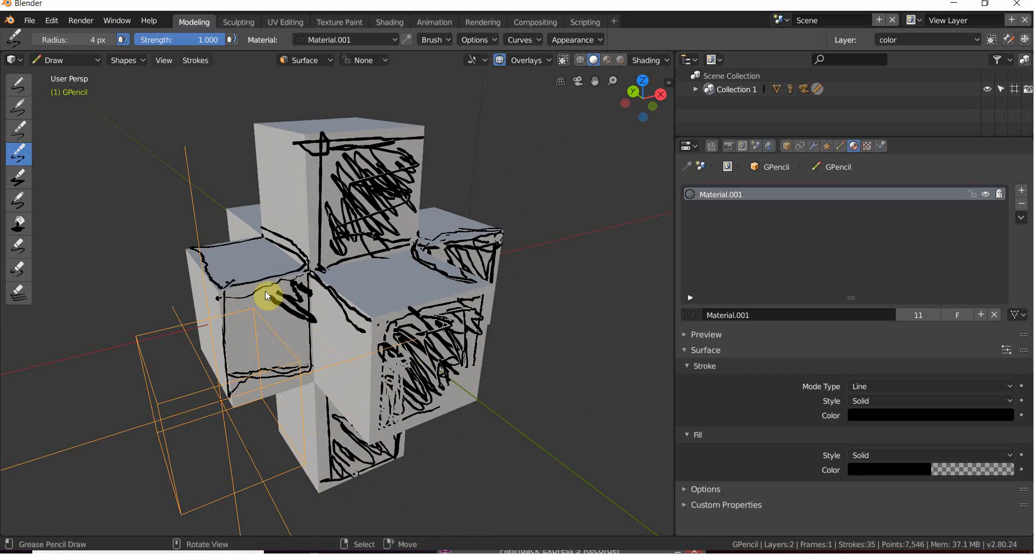
drag(272, 347, 238, 340)
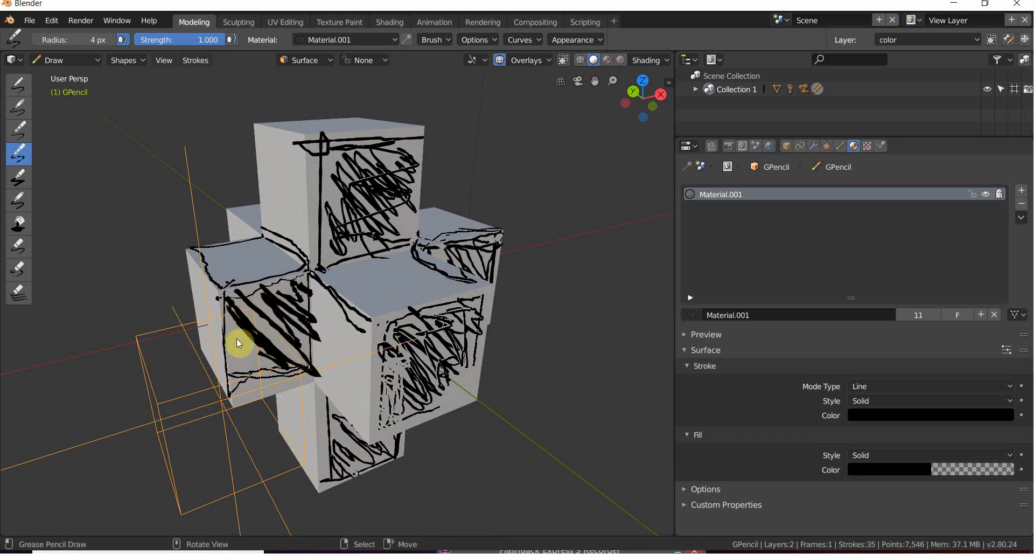
drag(268, 386, 240, 365)
Erase the stray strokes floating beside the -X cube, using the soft eraser and the hard eraser.
mouse_move(239, 365)
middle_down()
mouse_move(277, 333)
mouse_move(280, 306)
mouse_move(342, 319)
mouse_move(376, 346)
middle_up()
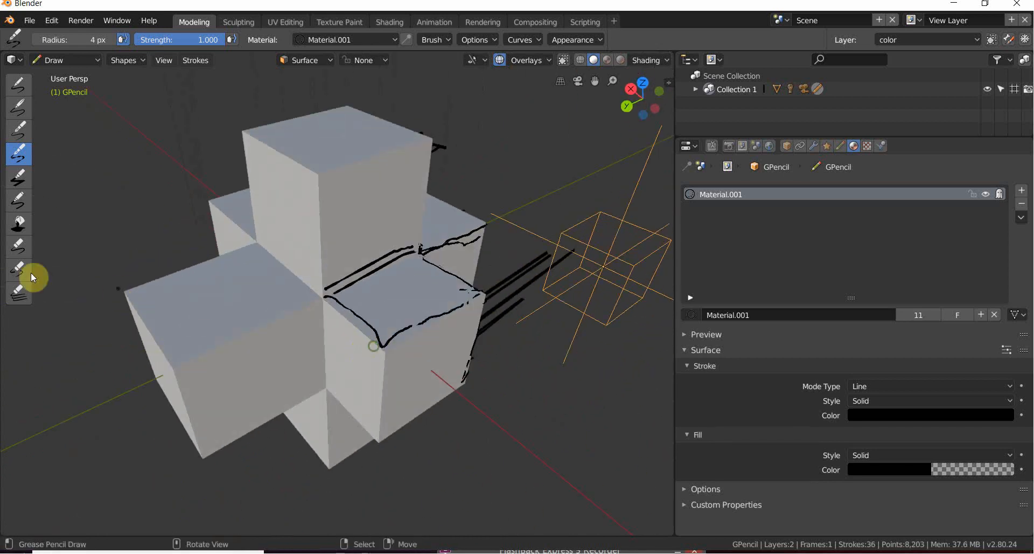
click(24, 247)
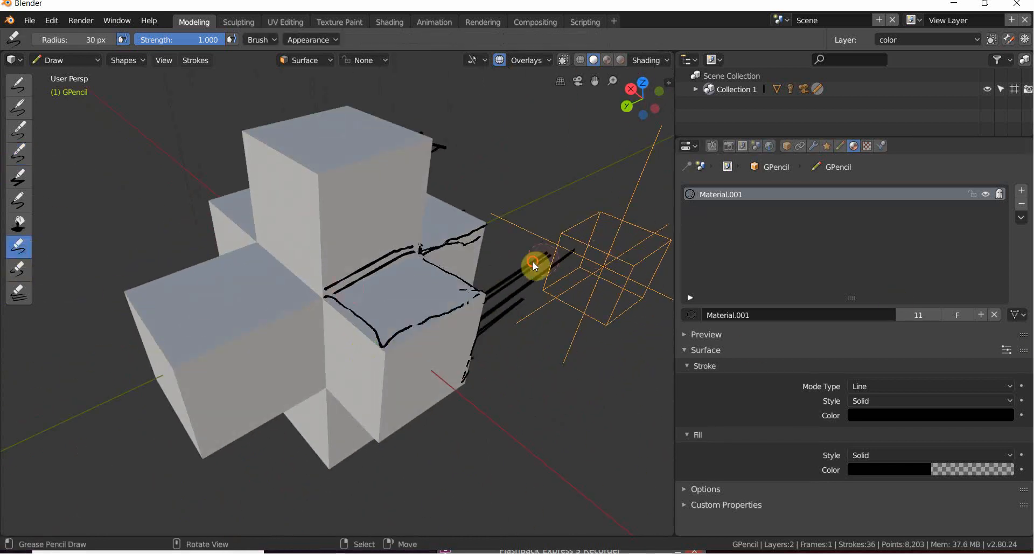
mouse_move(552, 261)
mouse_down()
mouse_move(522, 261)
mouse_move(524, 330)
mouse_up()
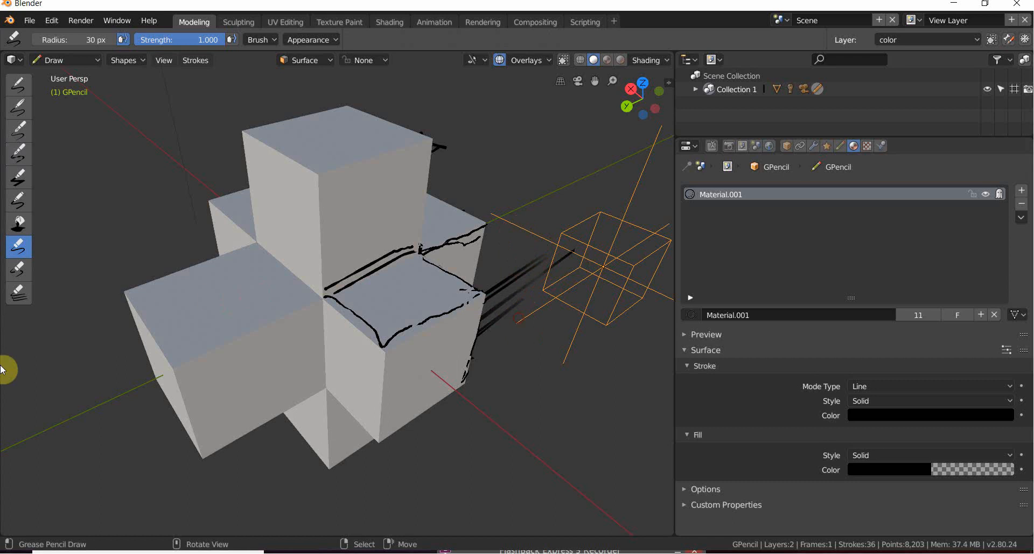
click(15, 266)
mouse_move(582, 261)
mouse_down()
mouse_move(549, 270)
mouse_move(589, 282)
mouse_up()
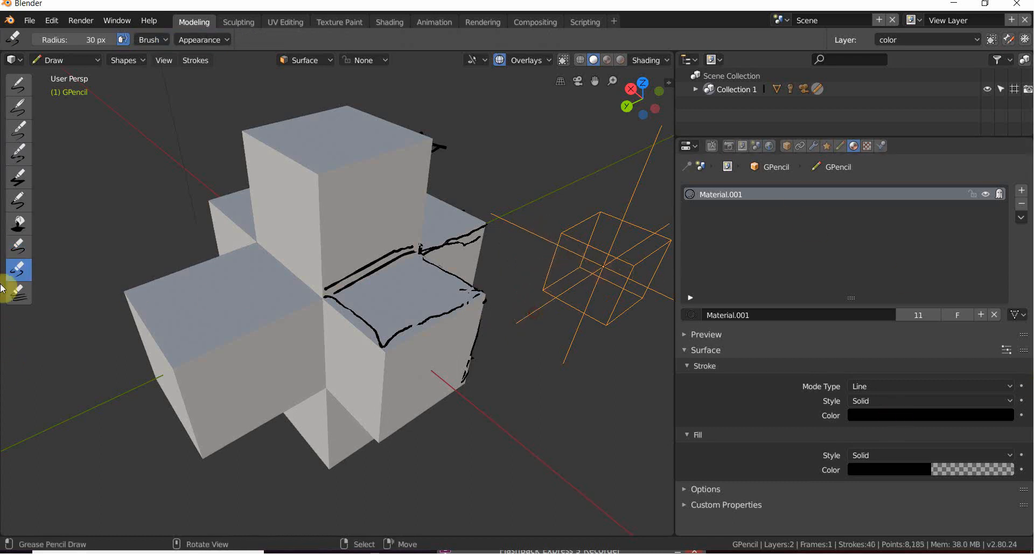
Outline the -Y cube's +X side face with the 4 px brush and add a stroke along its top face's outer edge.
click(10, 162)
mouse_move(600, 467)
middle_down()
mouse_move(434, 422)
mouse_move(380, 431)
mouse_move(454, 466)
mouse_move(456, 421)
mouse_move(333, 312)
middle_up()
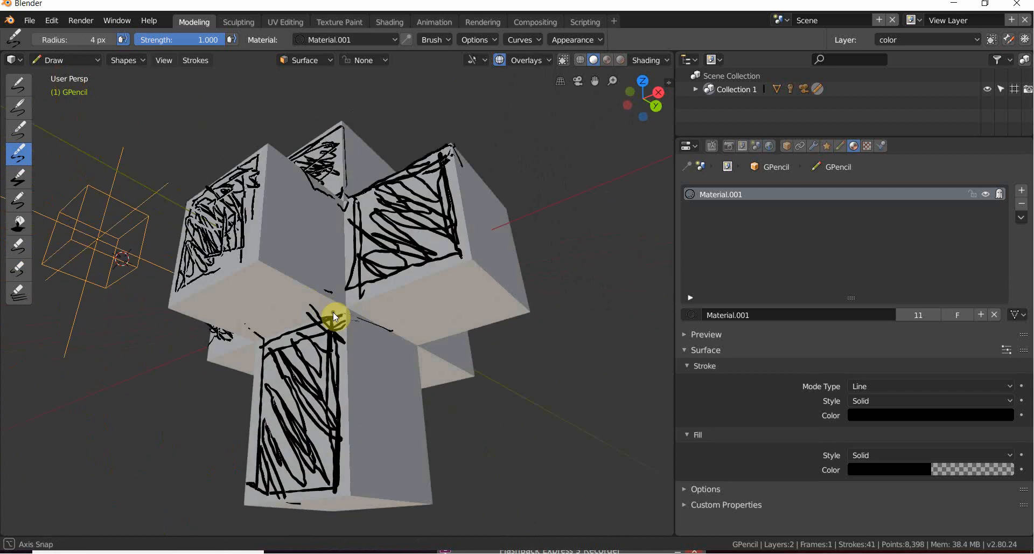
mouse_move(341, 279)
mouse_down()
mouse_move(360, 298)
mouse_move(350, 188)
mouse_move(342, 309)
mouse_up()
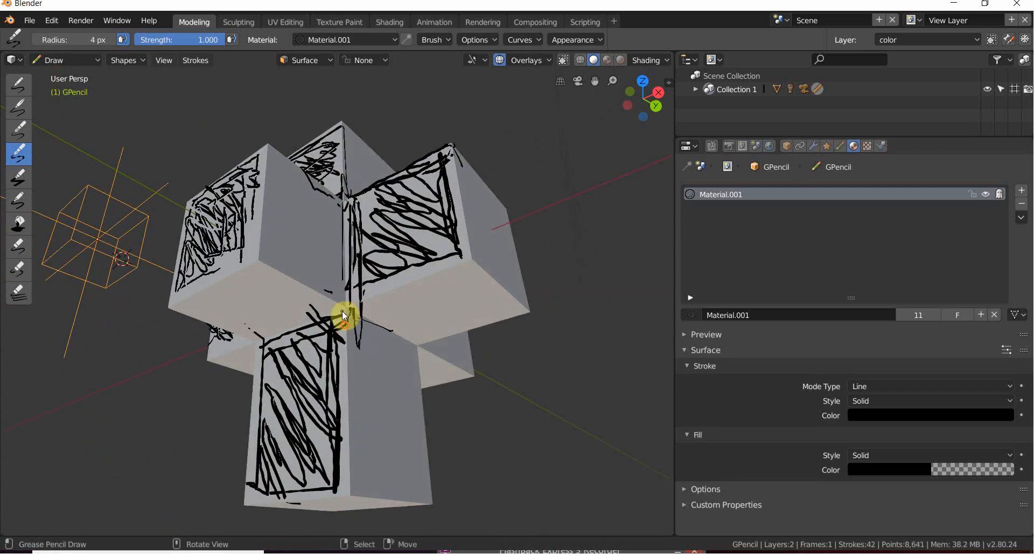
middle_drag(341, 311, 350, 291)
drag(351, 291, 307, 240)
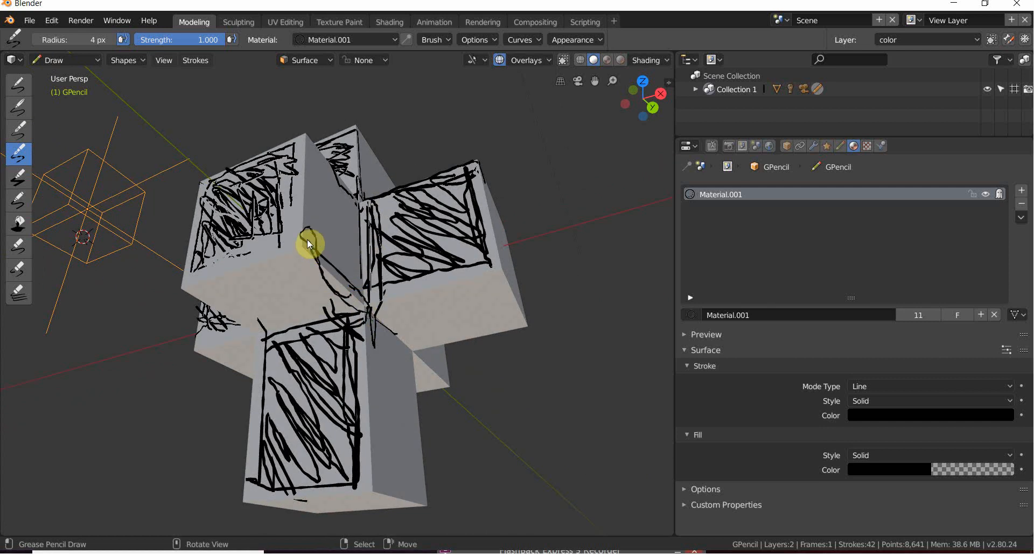
middle_drag(307, 239, 262, 309)
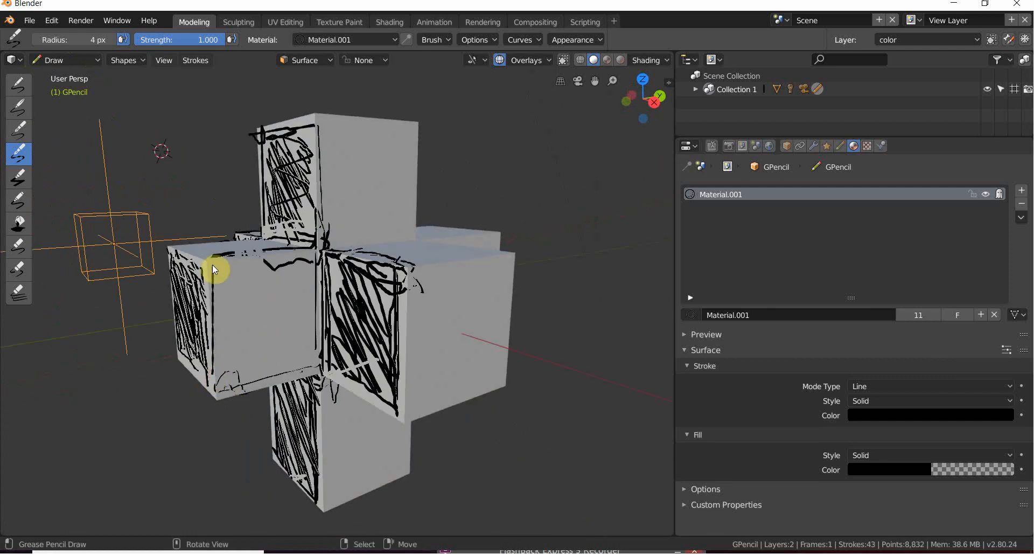
mouse_move(215, 269)
middle_down()
mouse_move(300, 334)
mouse_move(337, 309)
middle_up()
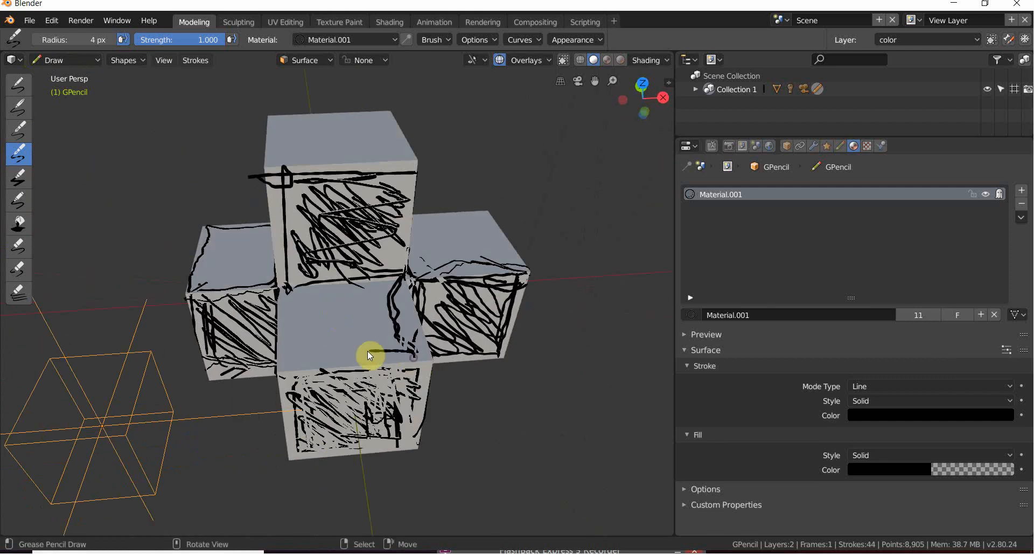
Outline the underside of the +X cube with black strokes.
mouse_move(347, 319)
middle_down()
mouse_move(300, 282)
mouse_move(439, 302)
mouse_move(423, 250)
mouse_move(399, 247)
middle_up()
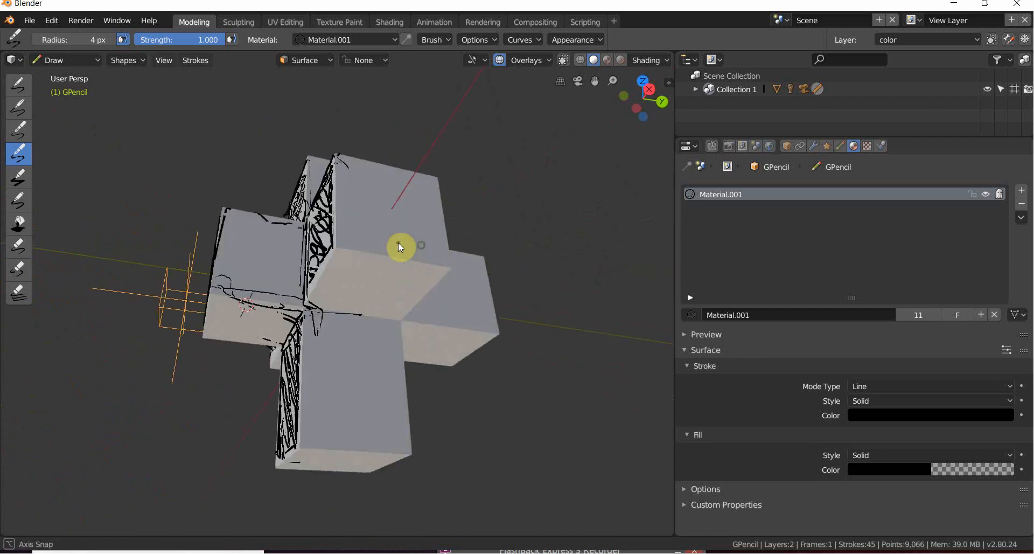
drag(323, 254, 424, 264)
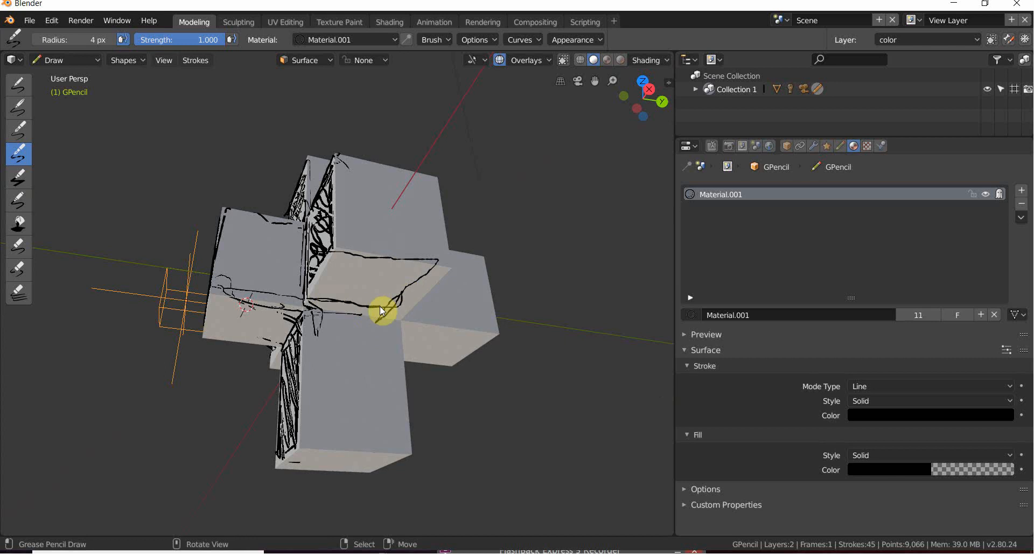
drag(380, 306, 380, 305)
Add black strokes around the -X cube's underside, including where it meets the lowest cube.
mouse_move(380, 305)
middle_down()
mouse_move(379, 275)
mouse_move(380, 333)
mouse_move(456, 341)
mouse_move(458, 359)
mouse_move(265, 358)
mouse_move(411, 335)
mouse_move(314, 310)
mouse_move(351, 313)
middle_up()
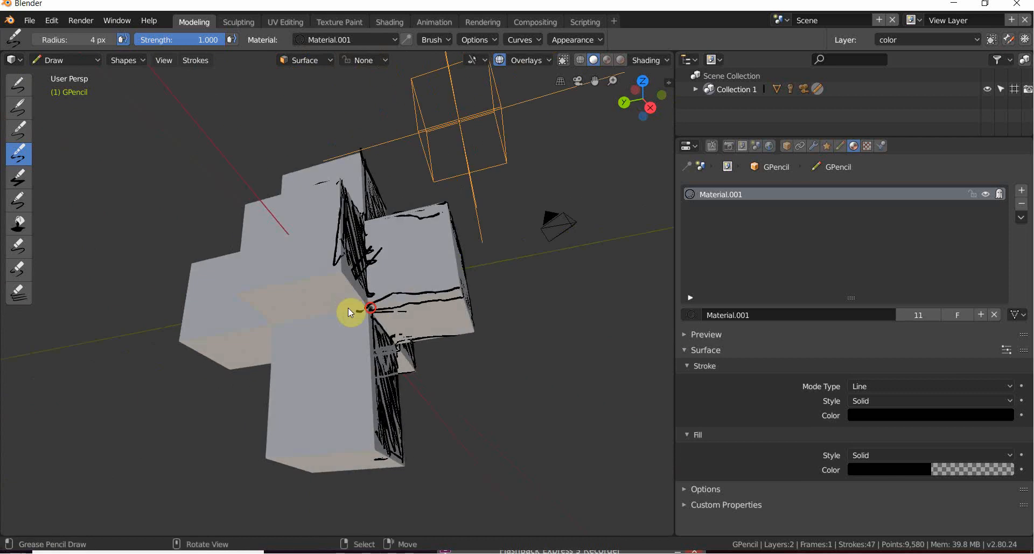
middle_drag(286, 332, 377, 308)
drag(376, 307, 347, 280)
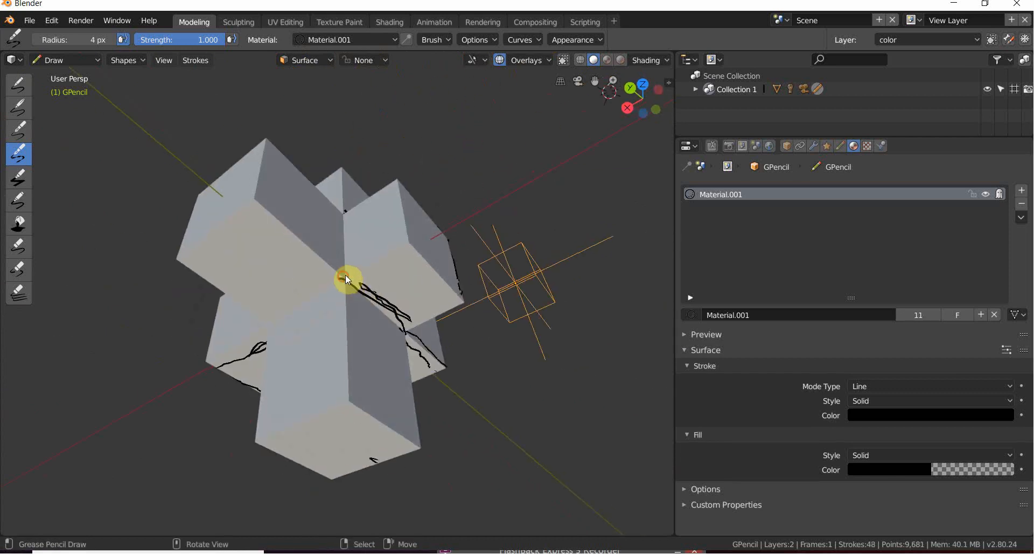
drag(408, 245, 408, 245)
middle_drag(408, 245, 313, 285)
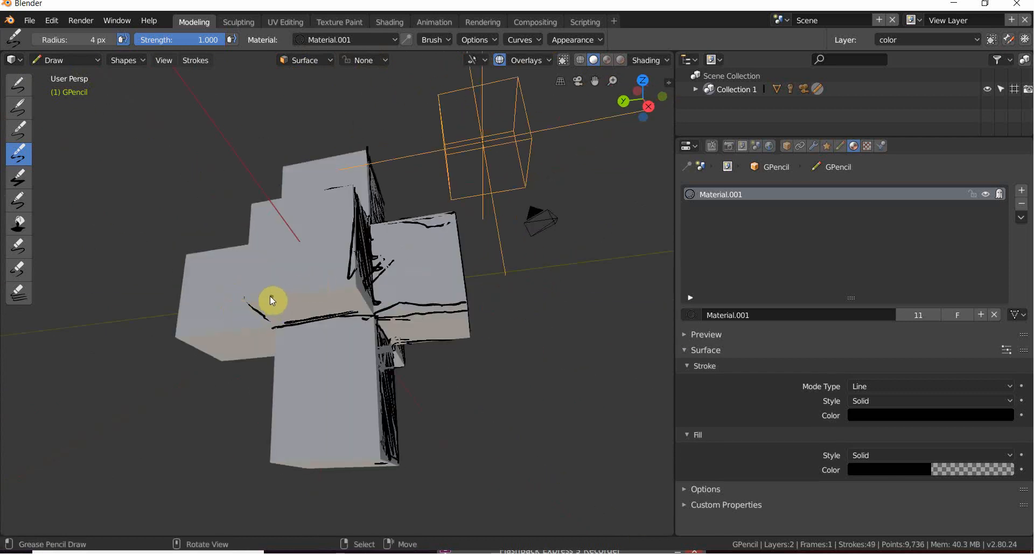
drag(349, 281, 358, 288)
Outline the -X cube's +Y side face with black strokes along its vertical and lower edges.
mouse_move(359, 288)
middle_down()
mouse_move(418, 346)
mouse_move(333, 408)
middle_up()
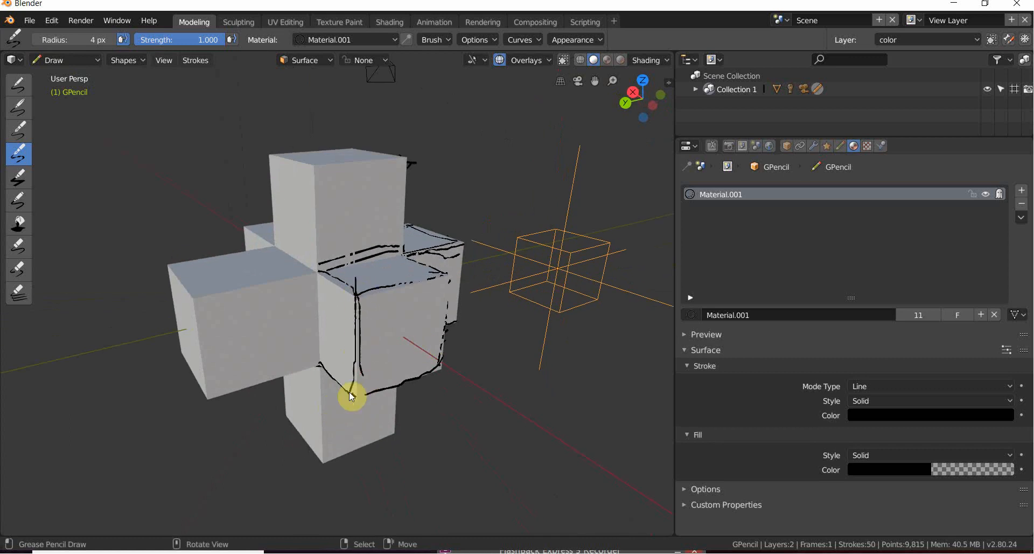
drag(351, 397, 350, 393)
middle_drag(350, 393, 316, 279)
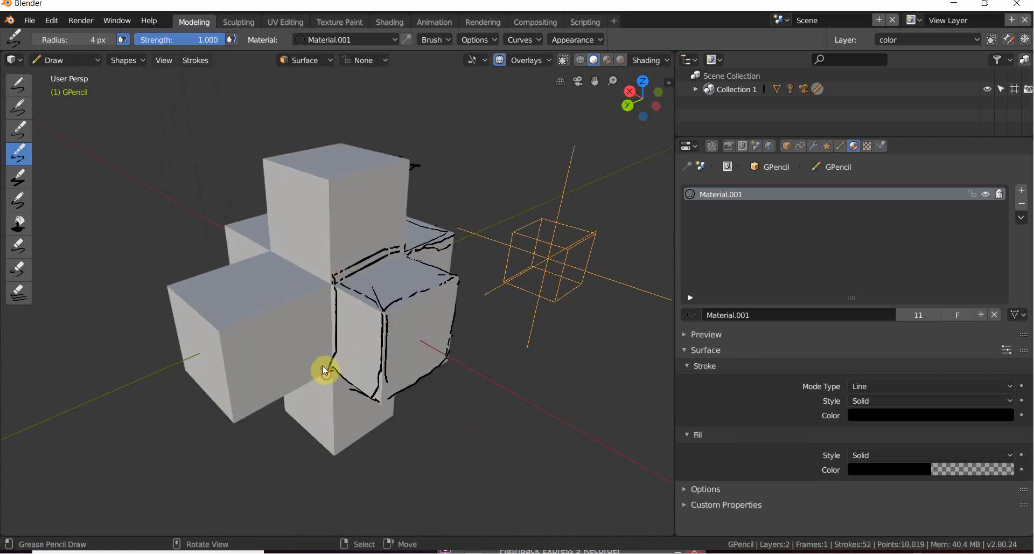
Outline the +Y cube's -X side face and the uppermost cube's +Y face with black strokes.
middle_drag(323, 367, 292, 350)
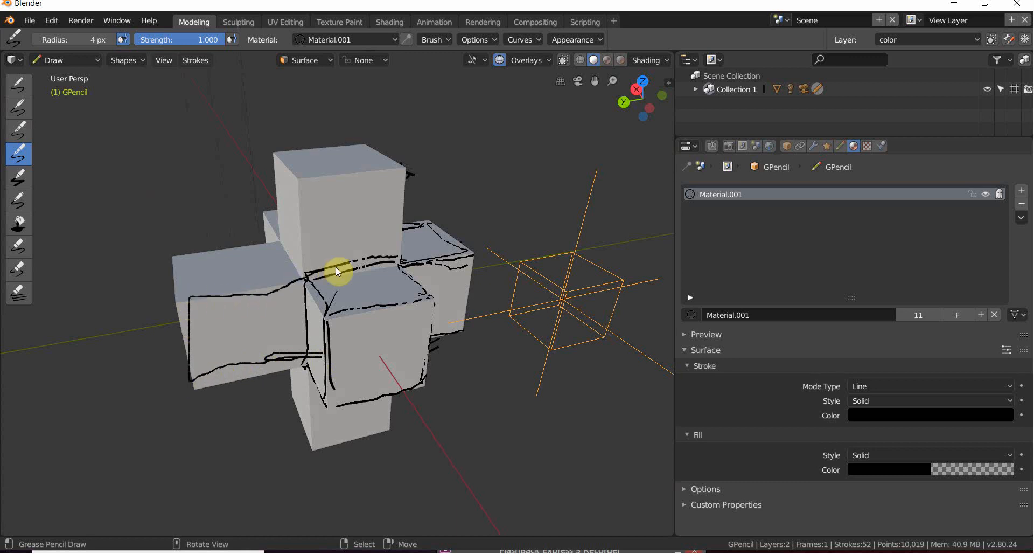
drag(335, 266, 307, 277)
mouse_move(304, 280)
middle_down()
mouse_move(368, 291)
mouse_move(376, 306)
middle_up()
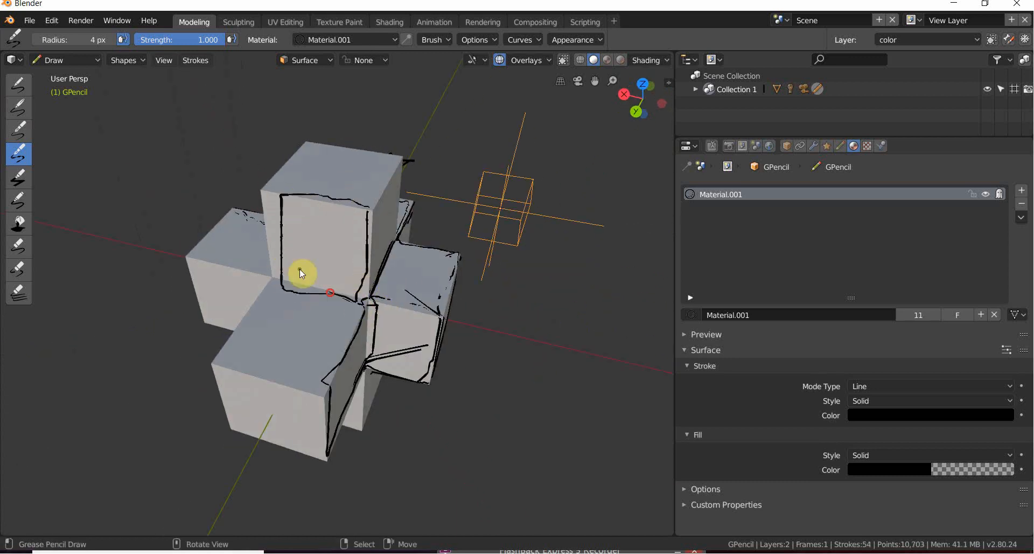
mouse_move(301, 272)
middle_down()
mouse_move(434, 260)
mouse_move(392, 261)
middle_up()
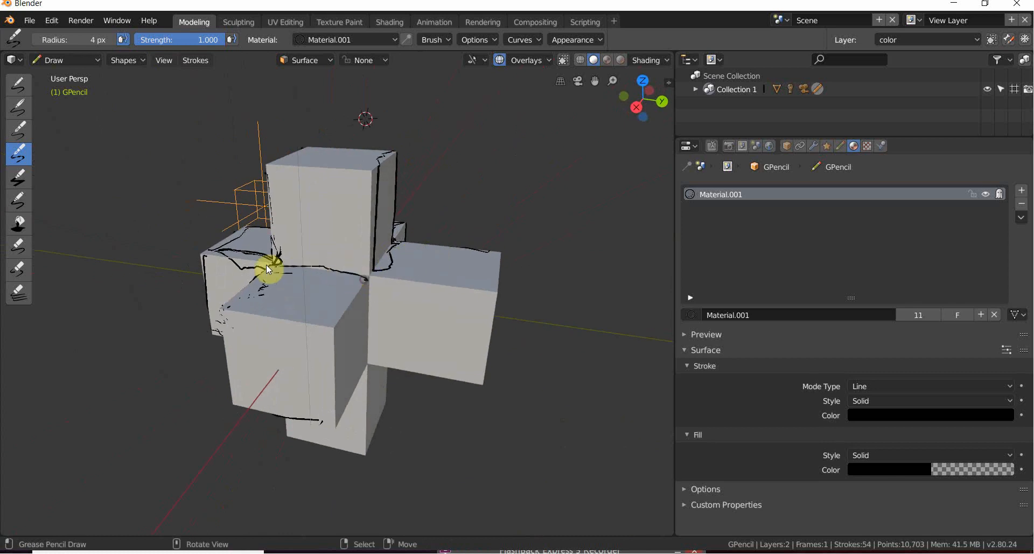
mouse_move(308, 284)
middle_down()
mouse_move(446, 288)
mouse_move(1, 340)
middle_up()
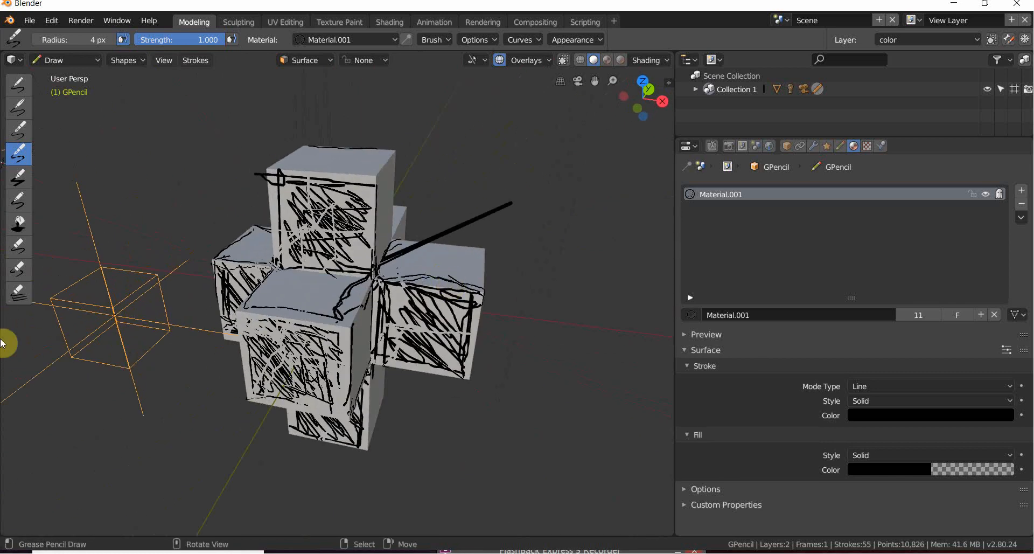
Erase part of the stray stroke sticking out from the model with the hard eraser, and select the 25 px draw brush.
click(13, 275)
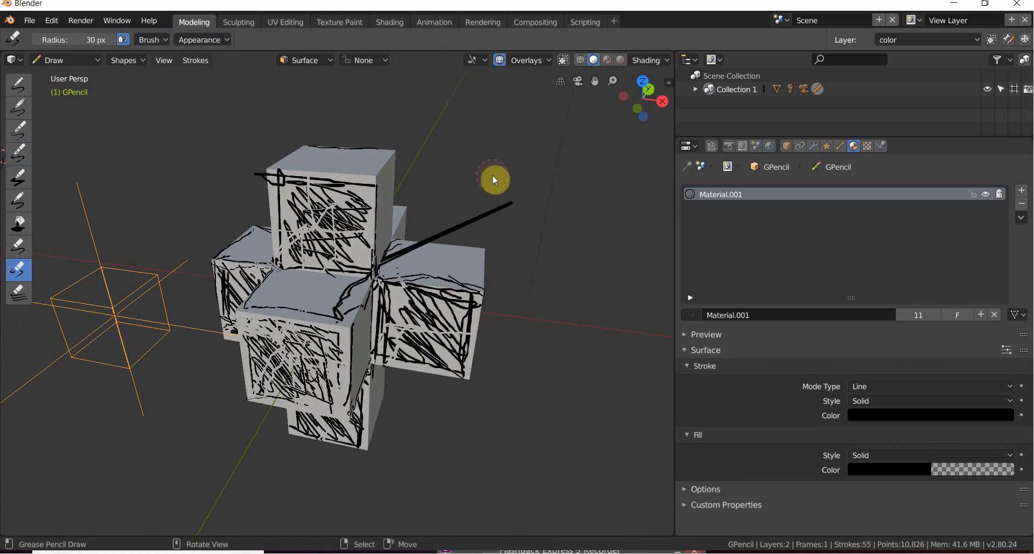
mouse_move(501, 214)
middle_down()
mouse_move(471, 203)
mouse_move(422, 215)
mouse_move(497, 188)
middle_up()
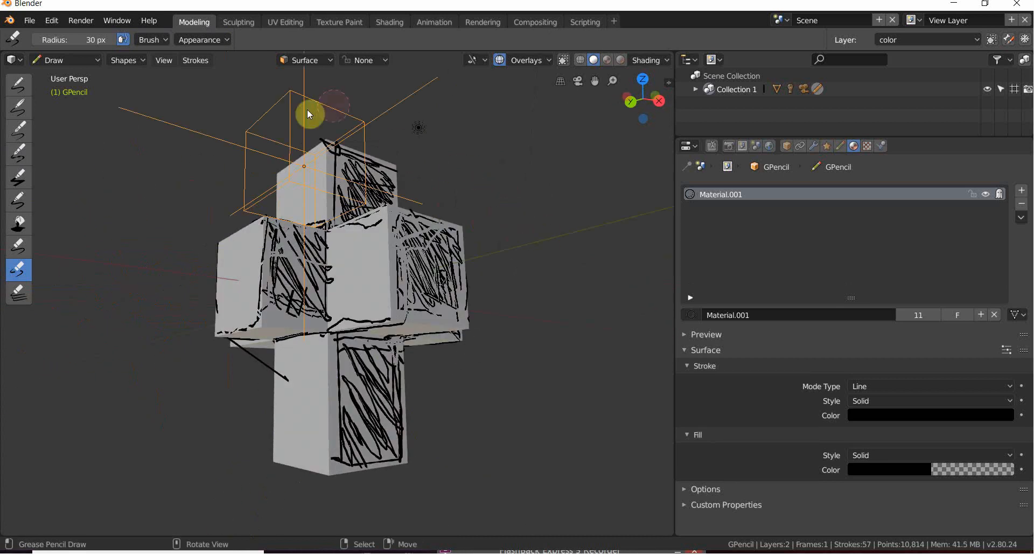
click(12, 86)
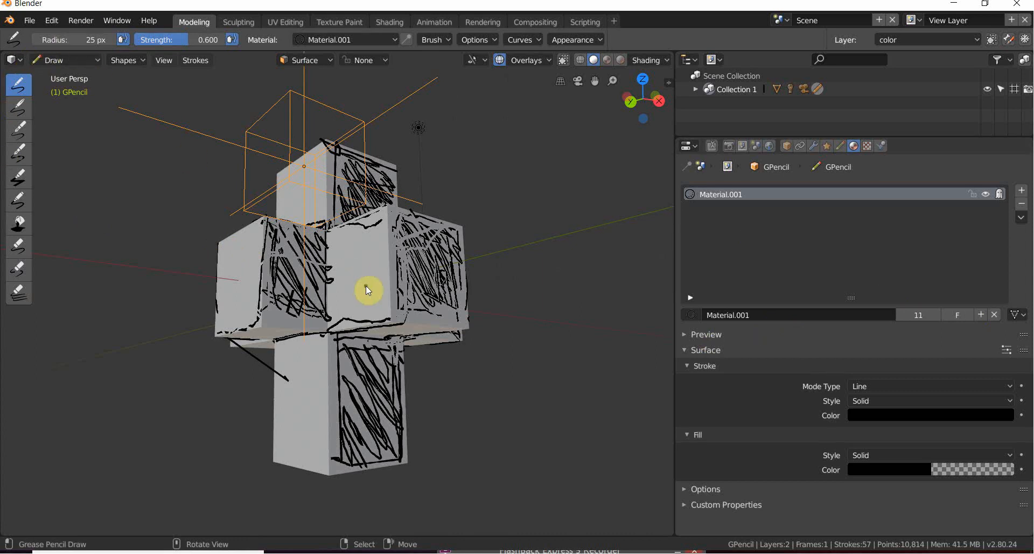
Switch to Object Mode and move the cube mesh away from the strokes, about -3.35 m in X and 3.78 m in Y.
click(54, 60)
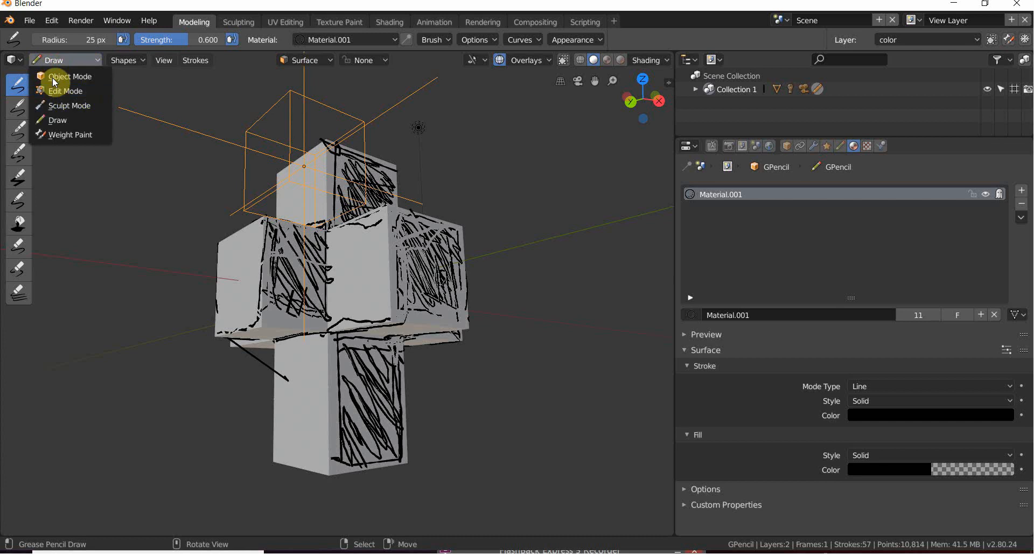
click(53, 77)
right_click(350, 270)
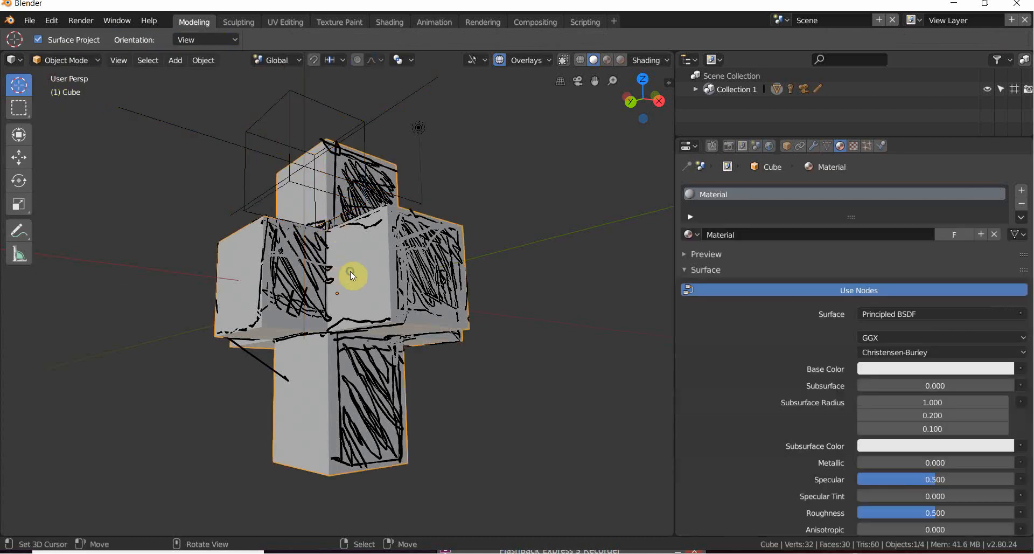
key(g)
click(196, 427)
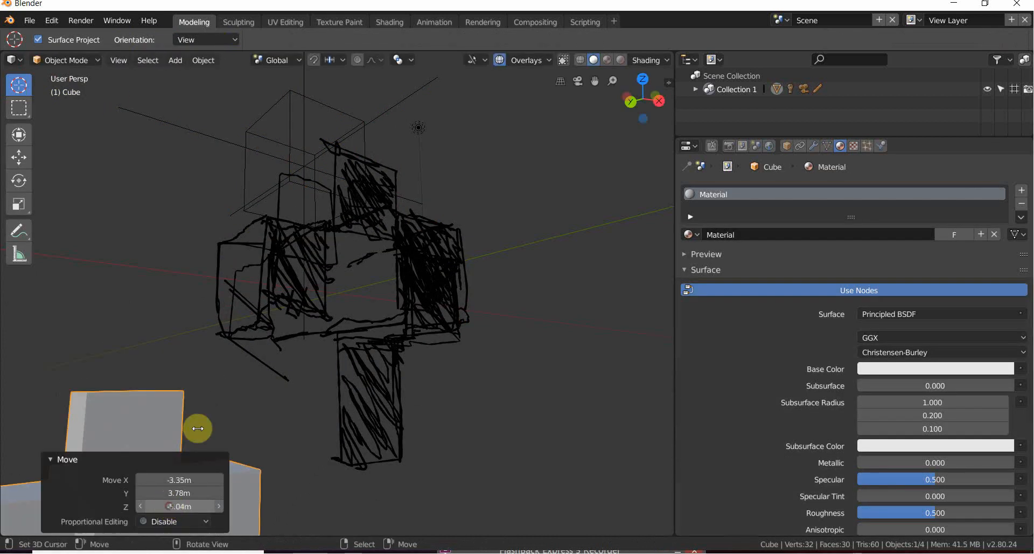
Delete the cube mesh so that only the Grease Pencil drawing is left.
mouse_move(335, 270)
middle_down()
mouse_move(194, 296)
mouse_move(300, 299)
mouse_move(335, 279)
middle_up()
key(x)
click(289, 336)
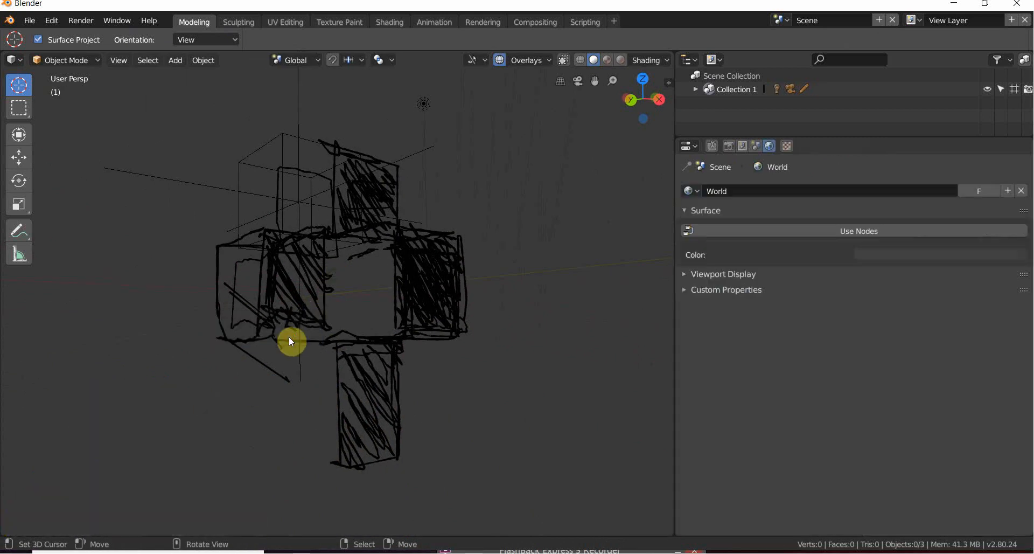
Move the Grease Pencil object about -85.2 cm in X, -24.3 cm in Y and -16.7 cm in Z.
mouse_move(289, 337)
middle_down()
mouse_move(260, 309)
mouse_move(54, 196)
middle_up()
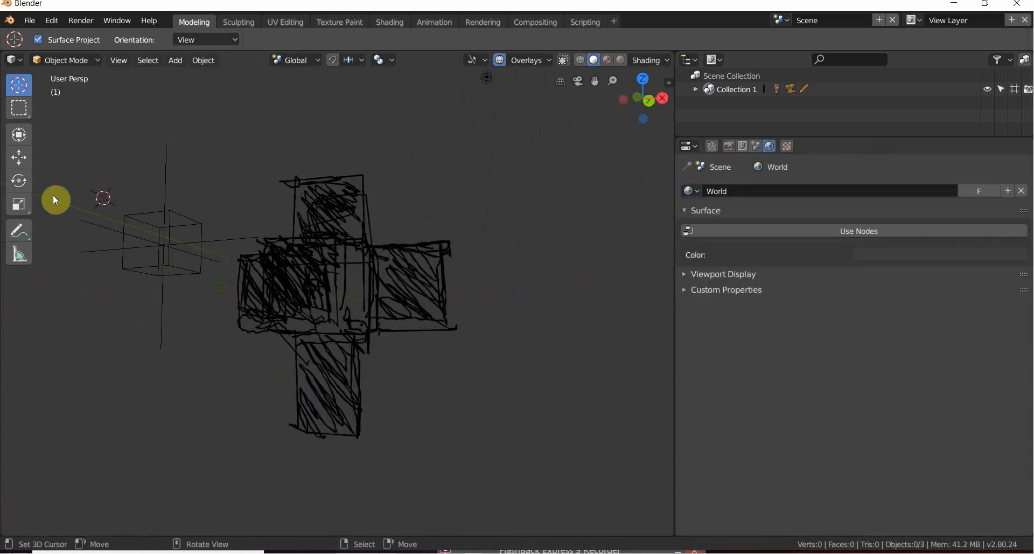
right_click(147, 249)
key(g)
click(118, 259)
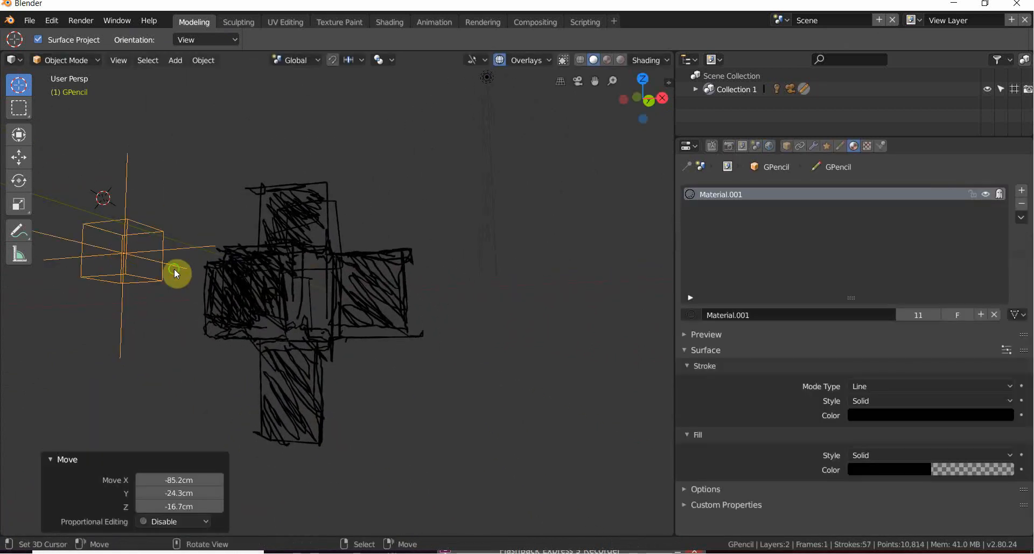
Try scaling the Grease Pencil drawing uniformly, and then along the global Y axis only.
mouse_move(176, 271)
middle_down()
mouse_move(249, 227)
mouse_move(218, 247)
mouse_move(296, 217)
mouse_move(300, 234)
mouse_move(198, 244)
mouse_move(260, 247)
mouse_move(342, 306)
mouse_move(373, 215)
mouse_move(233, 266)
mouse_move(324, 262)
mouse_move(275, 263)
mouse_move(260, 279)
middle_up()
key(s)
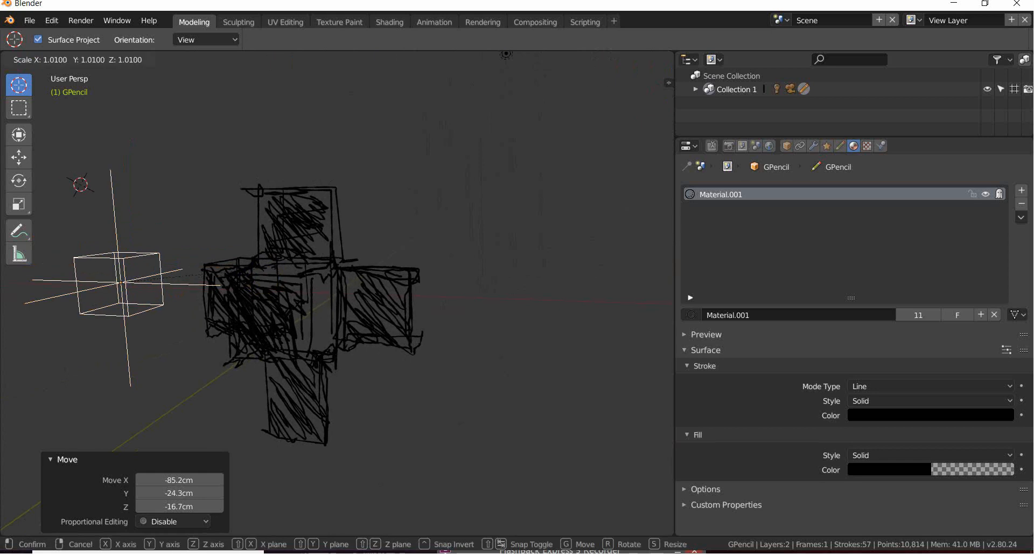
right_click(293, 269)
key(s)
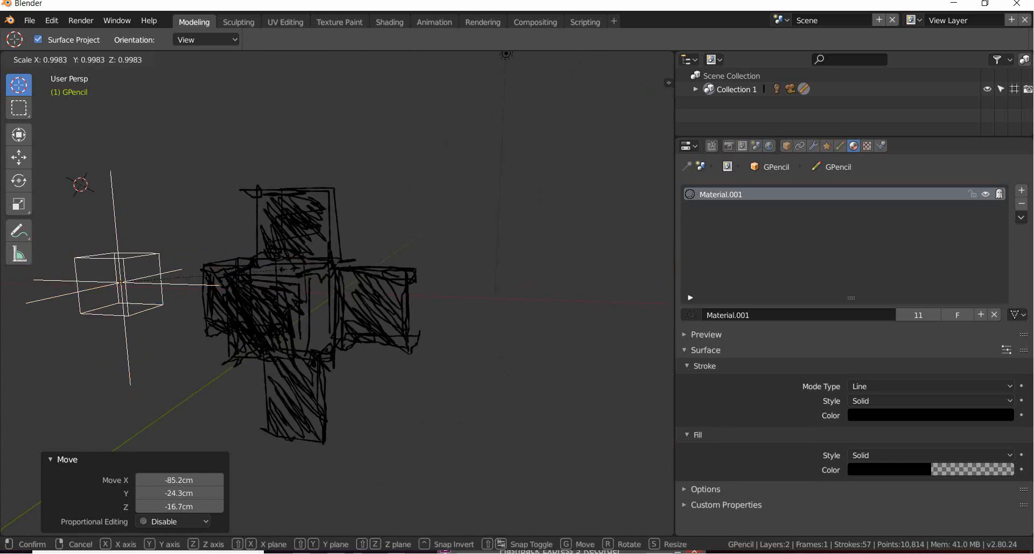
key(y)
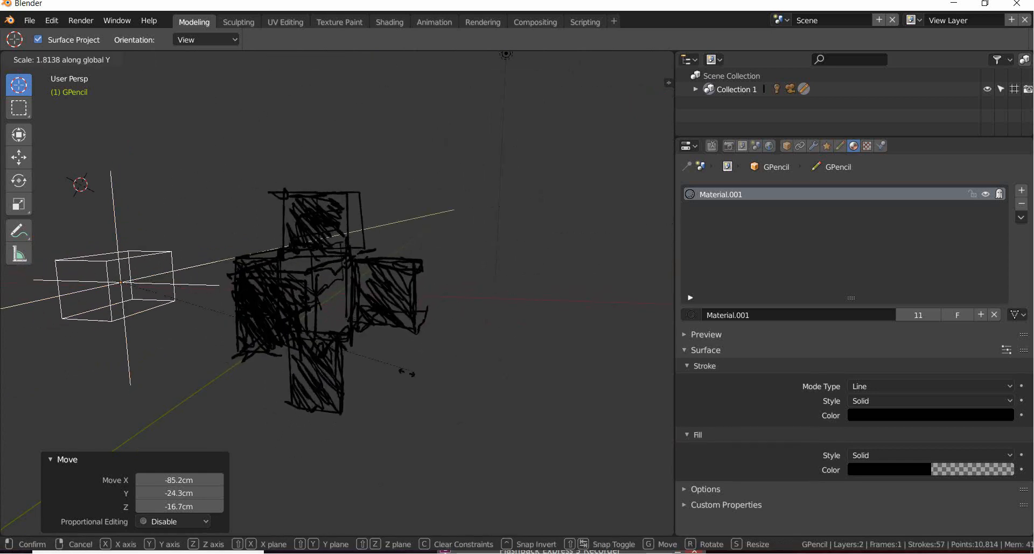
right_click(439, 274)
Try flattening the Grease Pencil drawing along the global Z axis with a scale of 0.358.
mouse_move(439, 275)
middle_down()
mouse_move(357, 298)
mouse_move(383, 283)
middle_up()
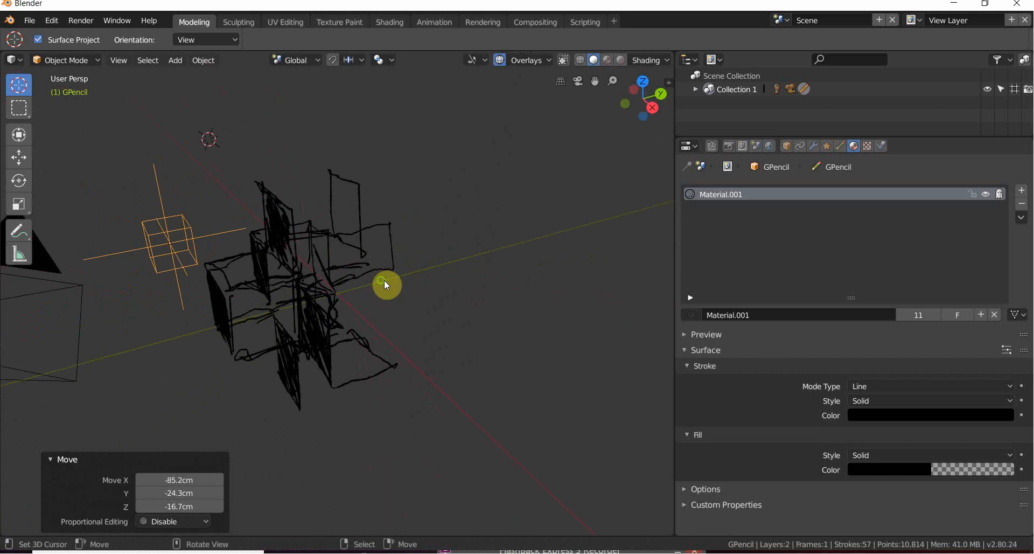
key(s)
key(z)
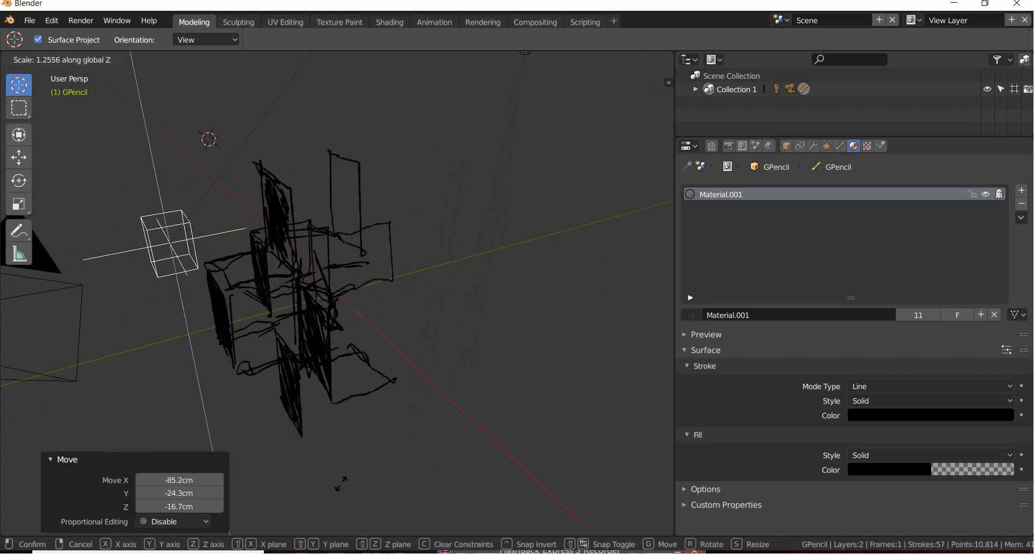
click(224, 274)
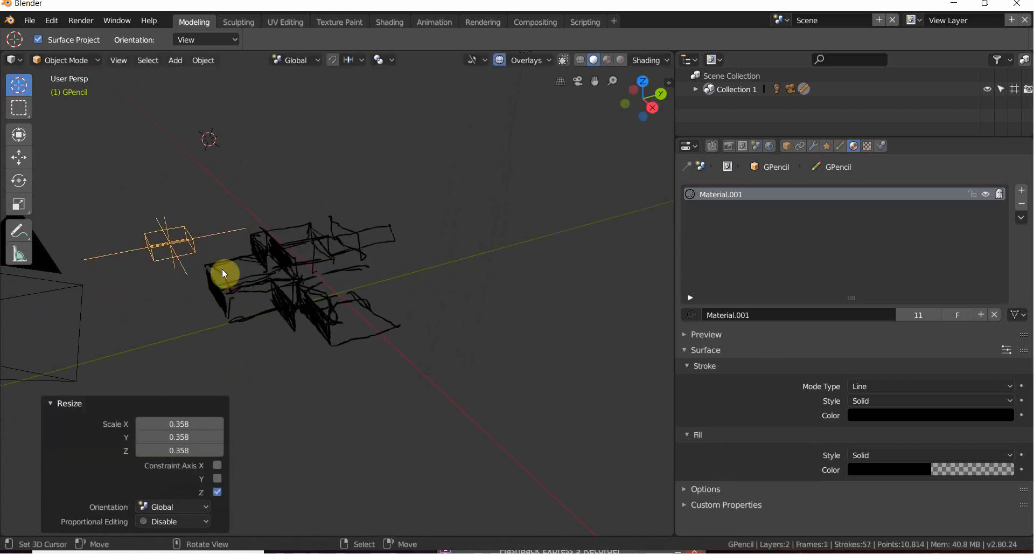
Try scaling the Grease Pencil drawing along the global X axis to narrow it.
middle_drag(224, 273, 312, 255)
key(s)
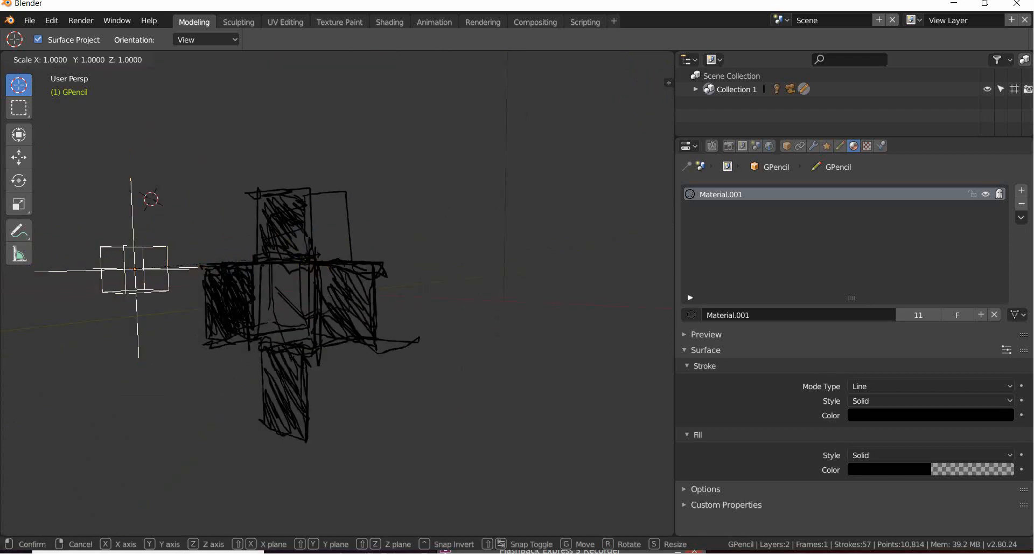
key(x)
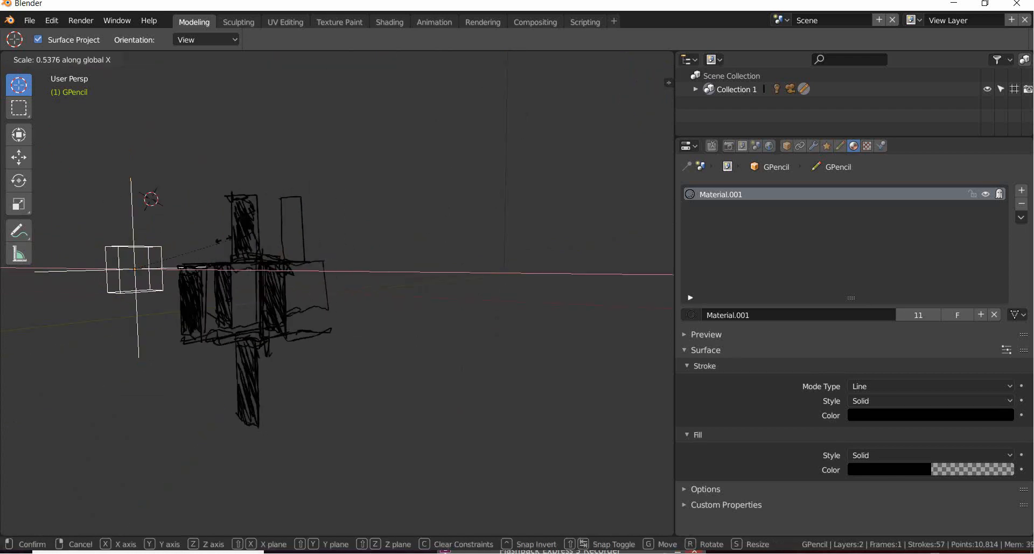
click(363, 271)
Try stretching the Grease Pencil drawing far along the global Y axis.
mouse_move(362, 269)
middle_down()
mouse_move(402, 278)
mouse_move(412, 296)
middle_up()
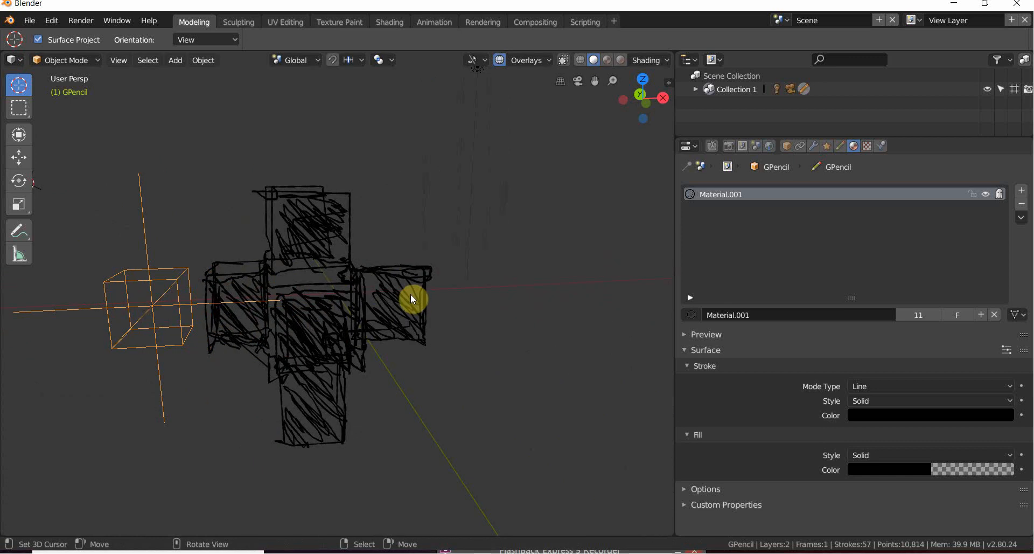
key(s)
key(x)
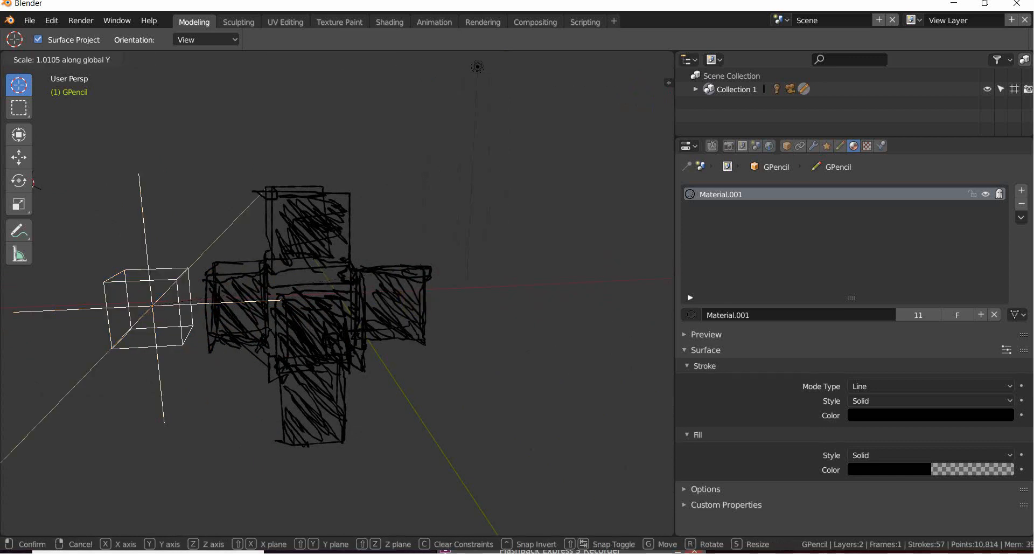
click(325, 334)
mouse_move(325, 335)
middle_down()
mouse_move(295, 273)
mouse_move(308, 271)
middle_up()
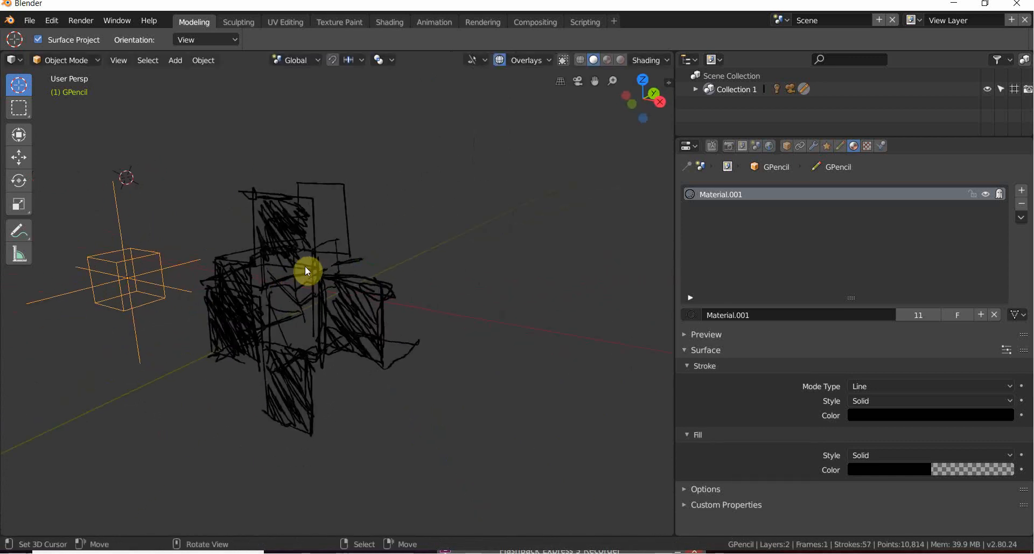
key(s)
key(y)
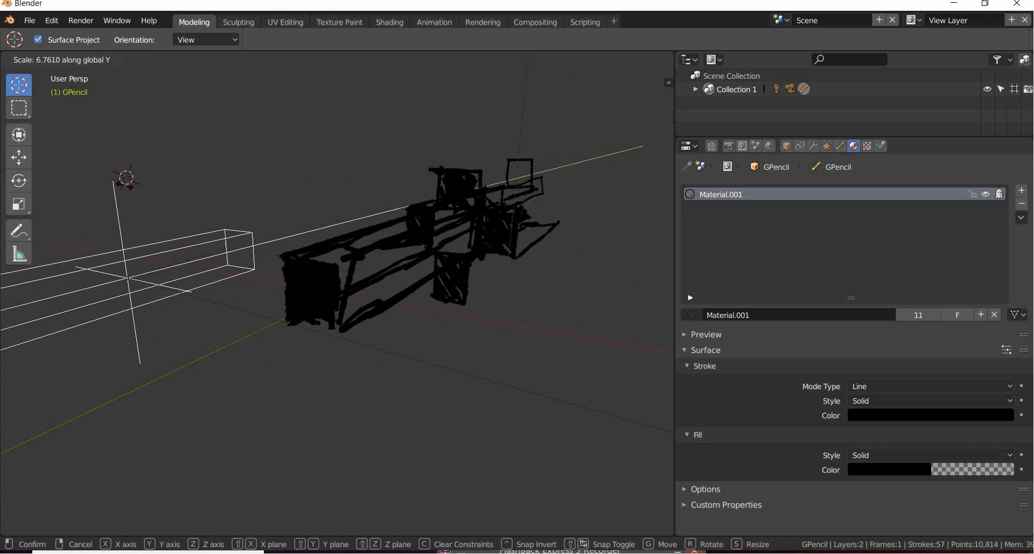
right_click(416, 312)
Try rotating the Grease Pencil drawing freely around its origin.
middle_drag(487, 212, 450, 212)
key(r)
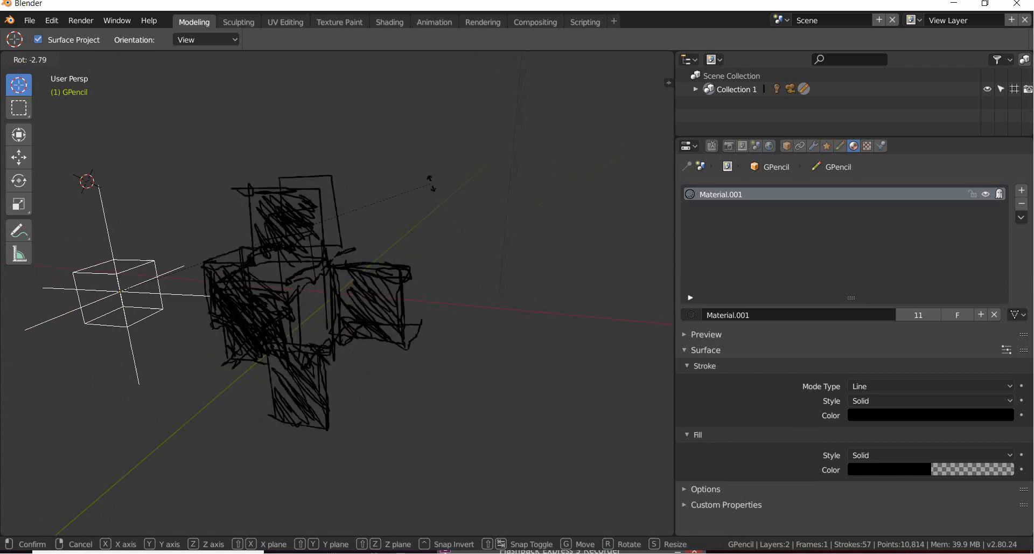
key(r)
right_click(385, 190)
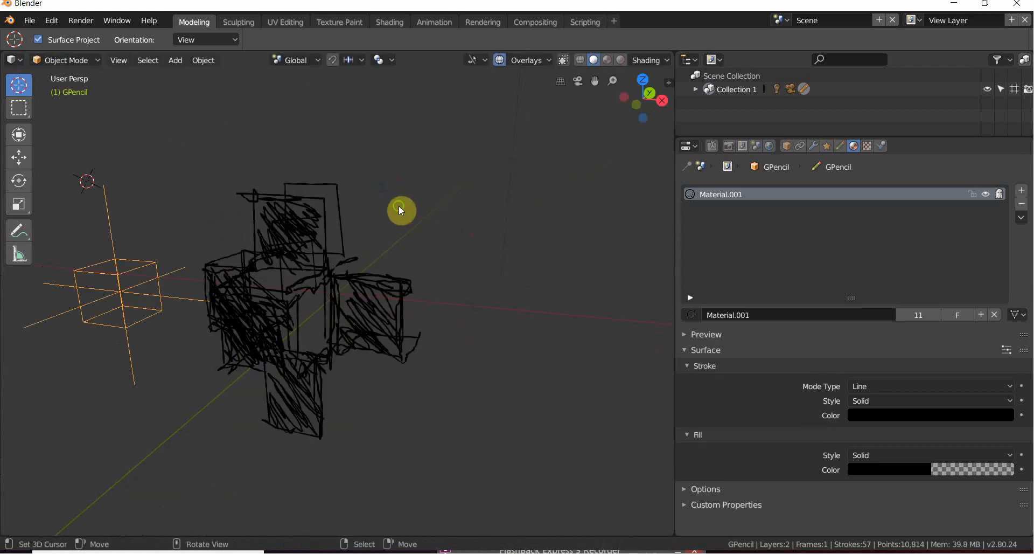
Duplicate the Grease Pencil drawing and place the copy about 1.77 m in X, -80.7 cm in Y and -4.9 m in Z from it.
mouse_move(398, 206)
middle_down()
mouse_move(441, 190)
mouse_move(390, 211)
middle_up()
scroll(432, 193, down, 2)
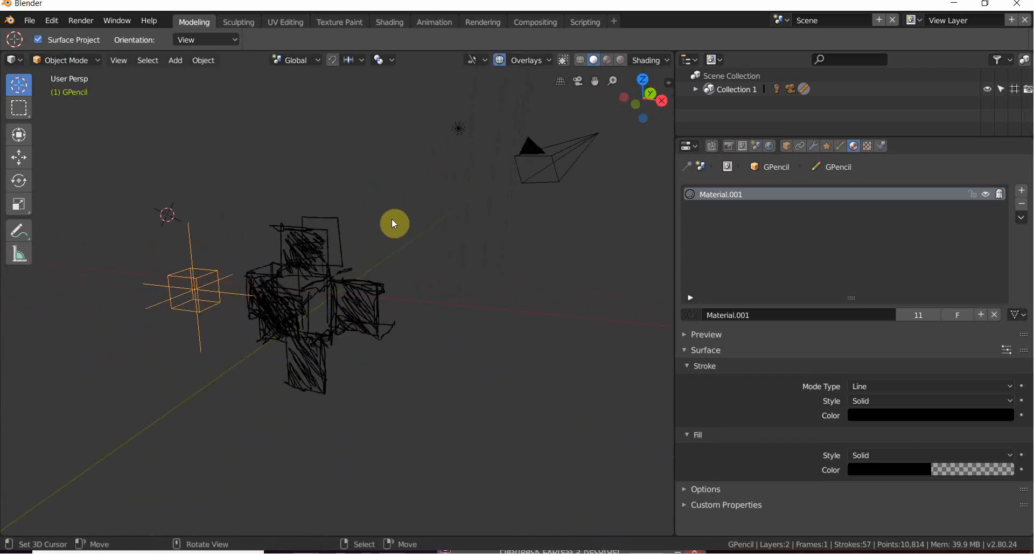
key(shift+d)
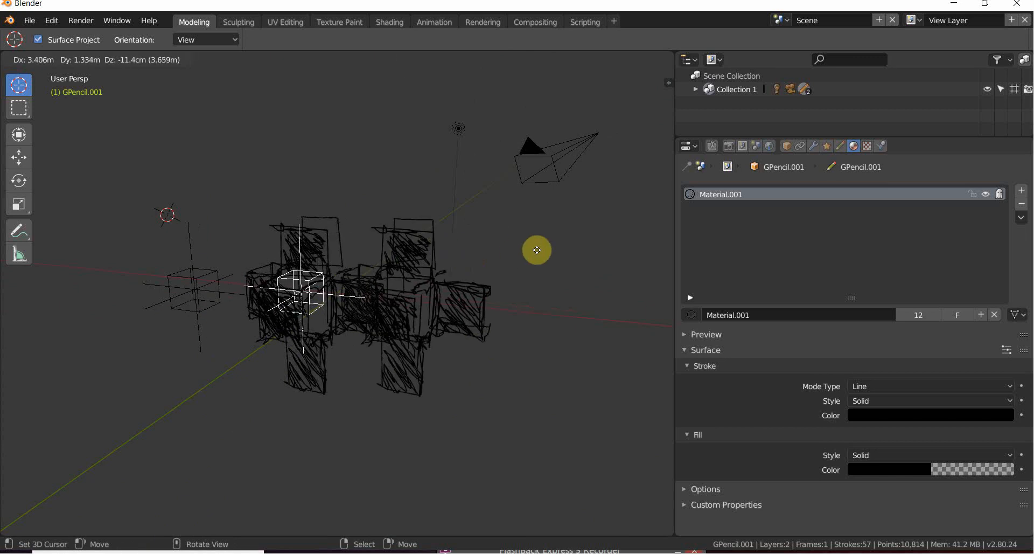
click(373, 371)
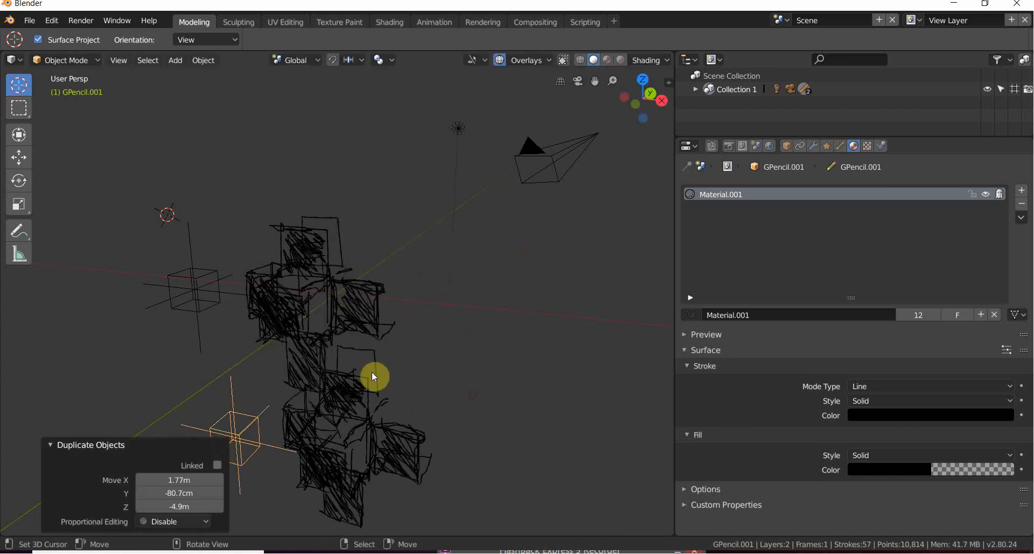
Shift the copy along the global X axis and nudge it about 2.35 cm in X, 53.7 cm in Y and 60.4 cm in Z.
click(311, 275)
key(g)
key(x)
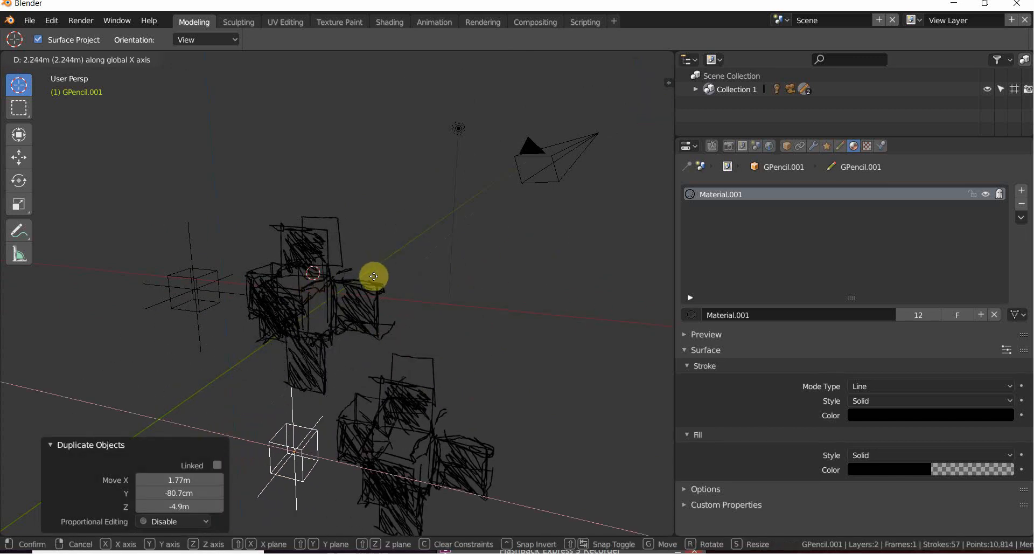
click(349, 234)
middle_drag(348, 231, 382, 225)
key(g)
click(330, 229)
Duplicate the lower drawing and place the new copy about 1.72 m in X, 2.43 m in Y and 5.92 m in Z away.
key(shift+d)
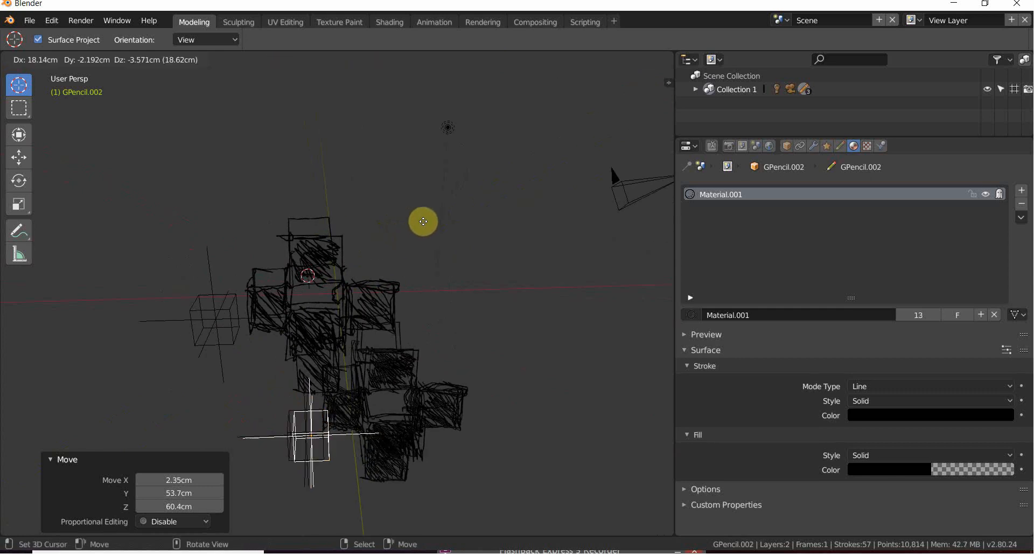
click(449, 526)
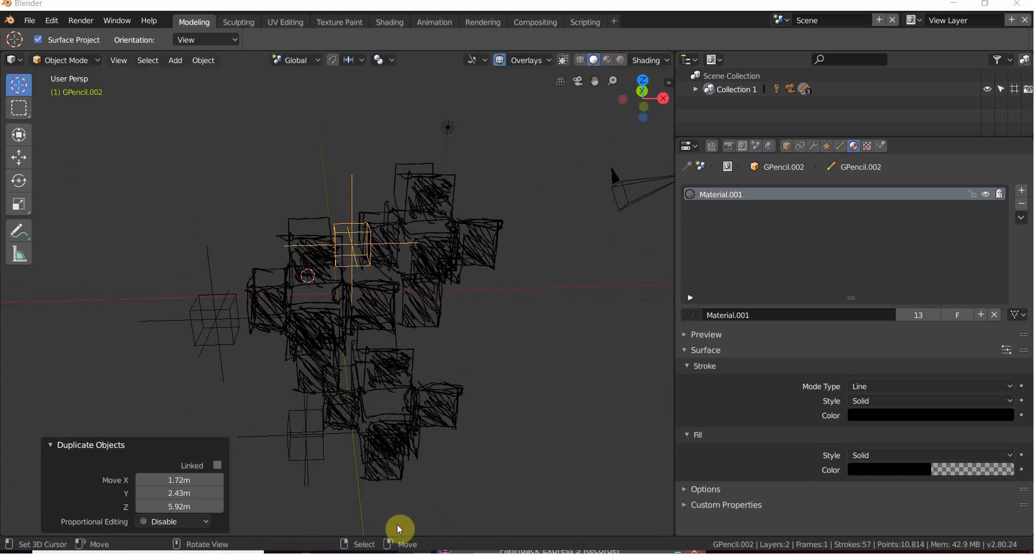
key(super+e)
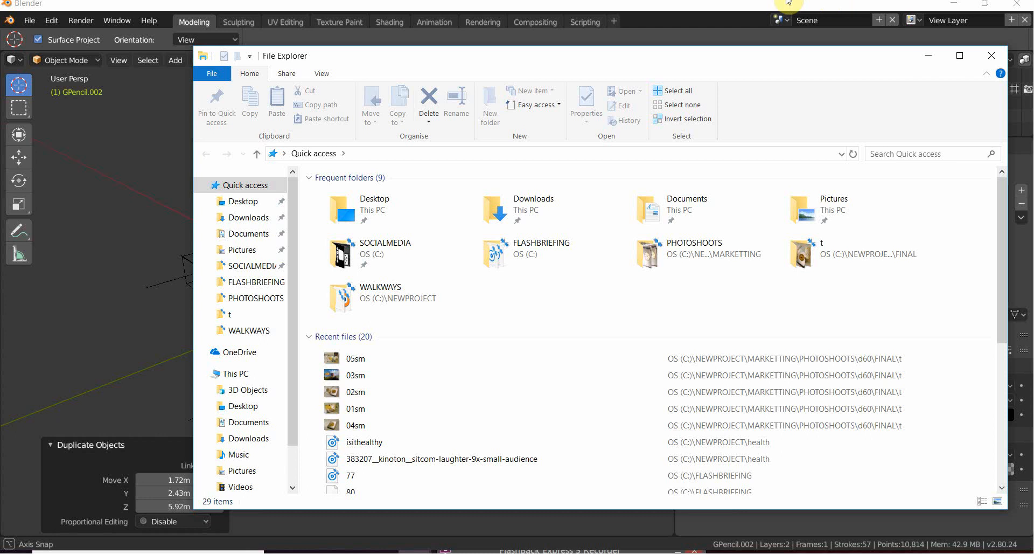
click(788, 2)
mouse_move(549, 216)
middle_down()
mouse_move(542, 449)
mouse_move(537, 350)
mouse_move(480, 290)
mouse_move(362, 337)
mouse_move(377, 551)
middle_up()
Duplicate the selected upper drawing and place the copy about -5.19 m in X, -5.54 m in Y and -3.2 m in Z away.
mouse_move(92, 406)
middle_down()
mouse_move(208, 304)
mouse_move(166, 250)
mouse_move(171, 259)
middle_up()
key(shift+d)
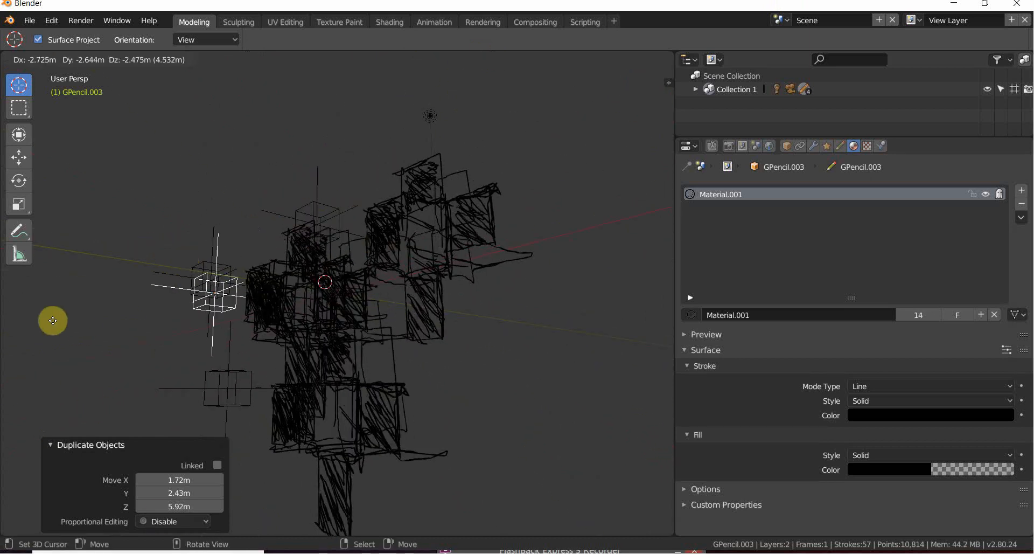
click(636, 342)
Duplicate the newest drawing again and place the copy about -2.72 m in X, 1.4 m in Y and 4.17 m in Z away.
mouse_move(329, 280)
middle_down()
mouse_move(309, 307)
mouse_move(321, 309)
middle_up()
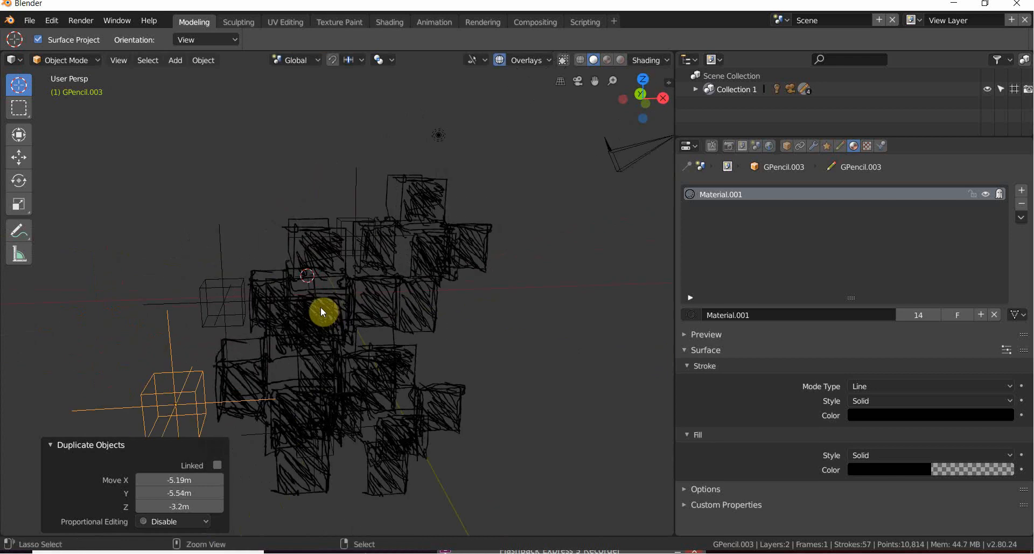
key(shift+d)
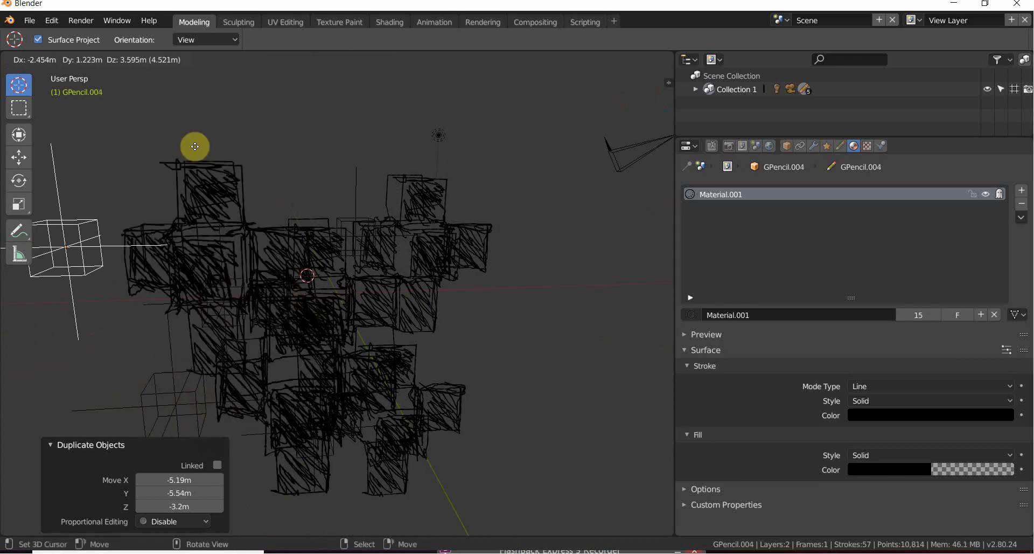
click(183, 122)
mouse_move(404, 280)
middle_down()
mouse_move(347, 218)
mouse_move(325, 231)
mouse_move(380, 281)
mouse_move(451, 249)
mouse_move(478, 286)
mouse_move(354, 244)
mouse_move(496, 392)
mouse_move(439, 298)
mouse_move(302, 217)
mouse_move(405, 270)
mouse_move(341, 274)
mouse_move(425, 279)
mouse_move(468, 317)
mouse_move(578, 291)
mouse_move(555, 264)
mouse_move(365, 265)
middle_up()
scroll(325, 239, up, 3)
scroll(405, 271, down, 2)
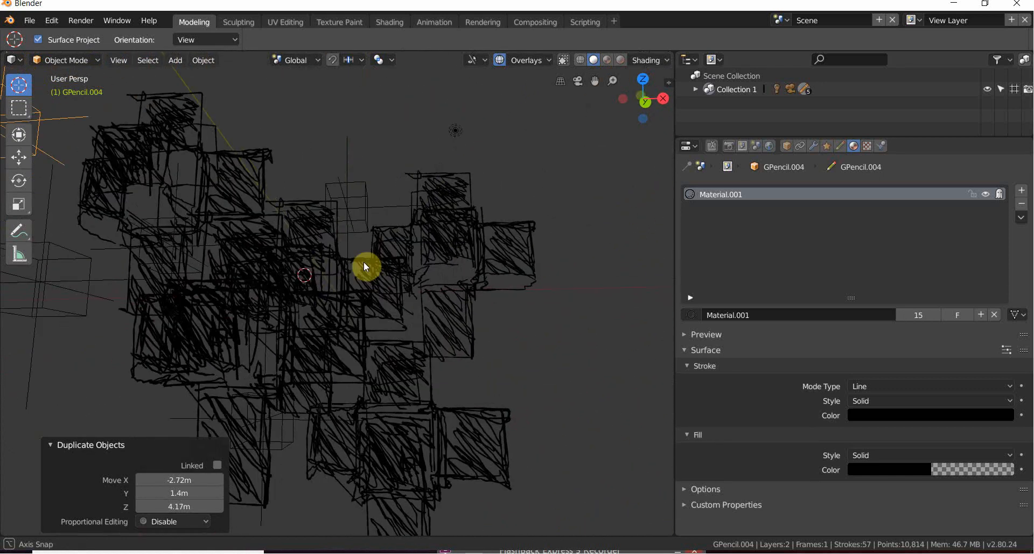
Switch the viewport to rendered shading and lighten the world background colour to a mid grey.
click(767, 146)
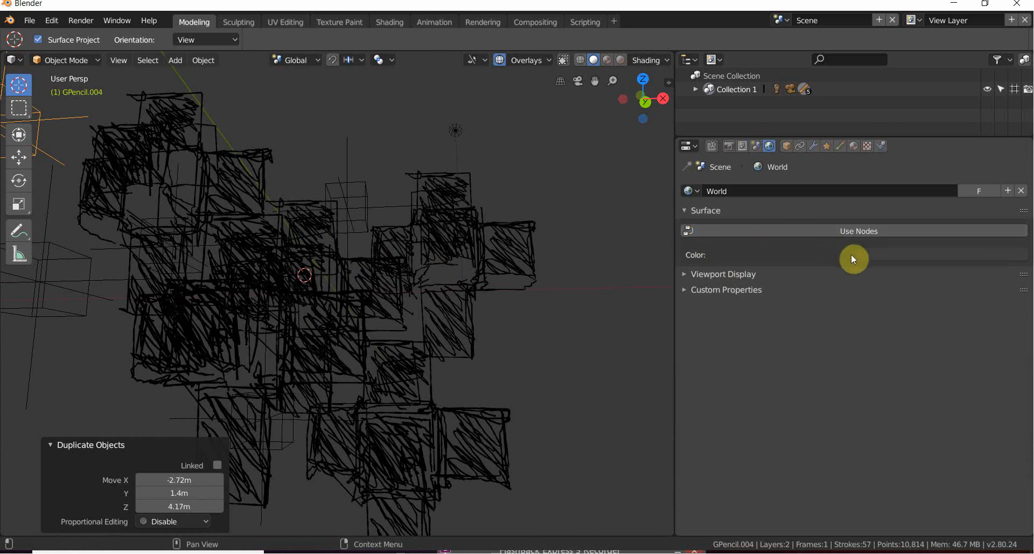
click(621, 60)
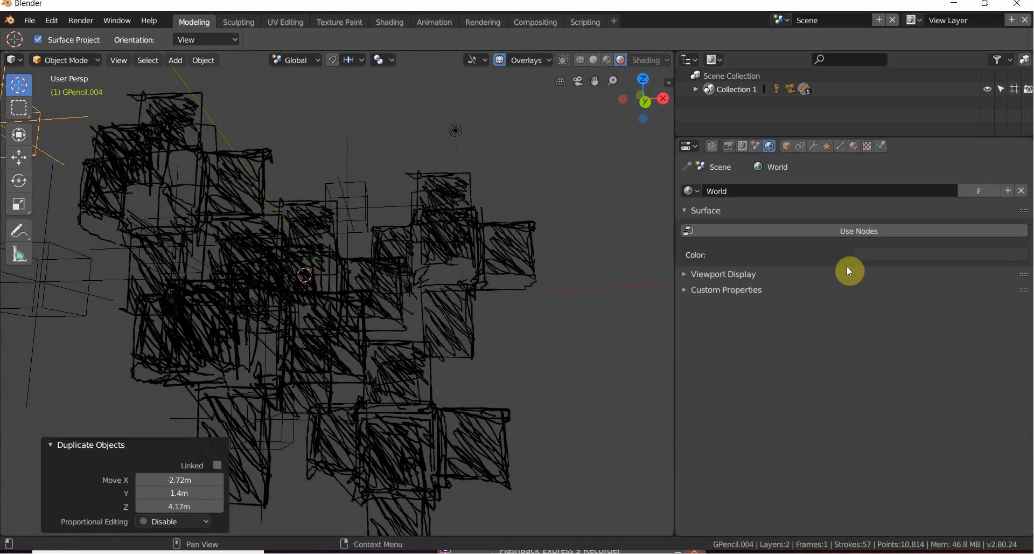
click(879, 255)
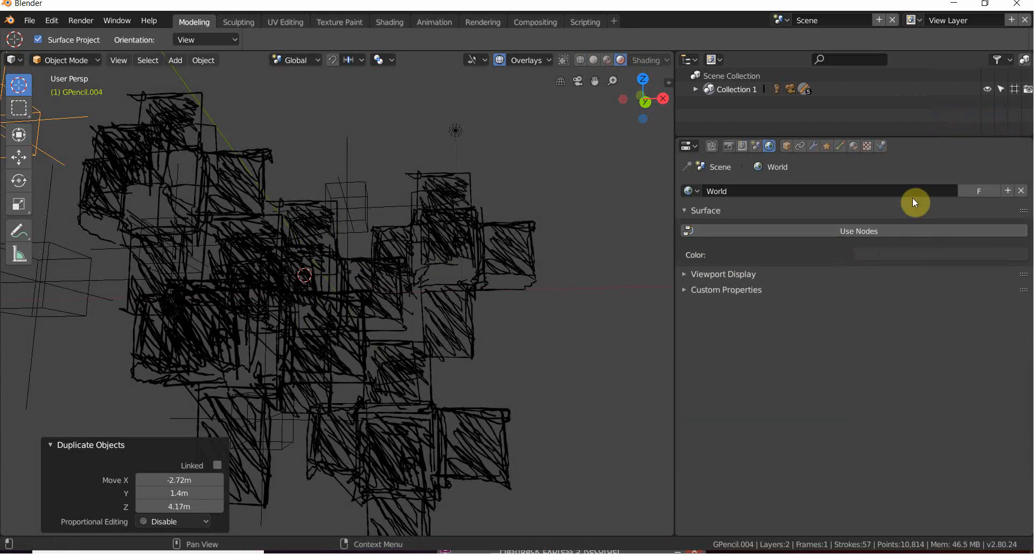
click(867, 252)
mouse_move(1018, 122)
mouse_down()
mouse_move(1017, 76)
mouse_move(1017, 171)
mouse_move(1017, 123)
mouse_up()
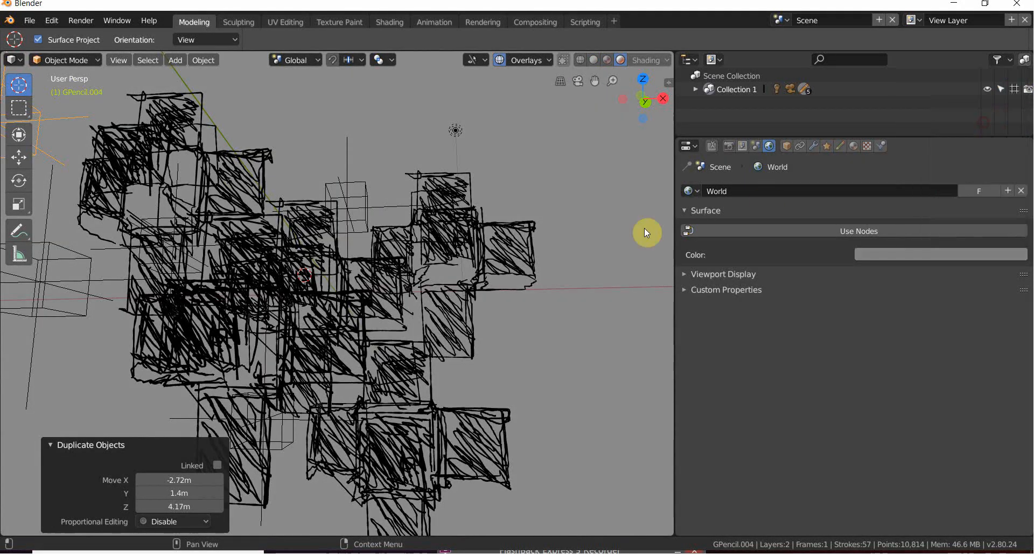
click(685, 275)
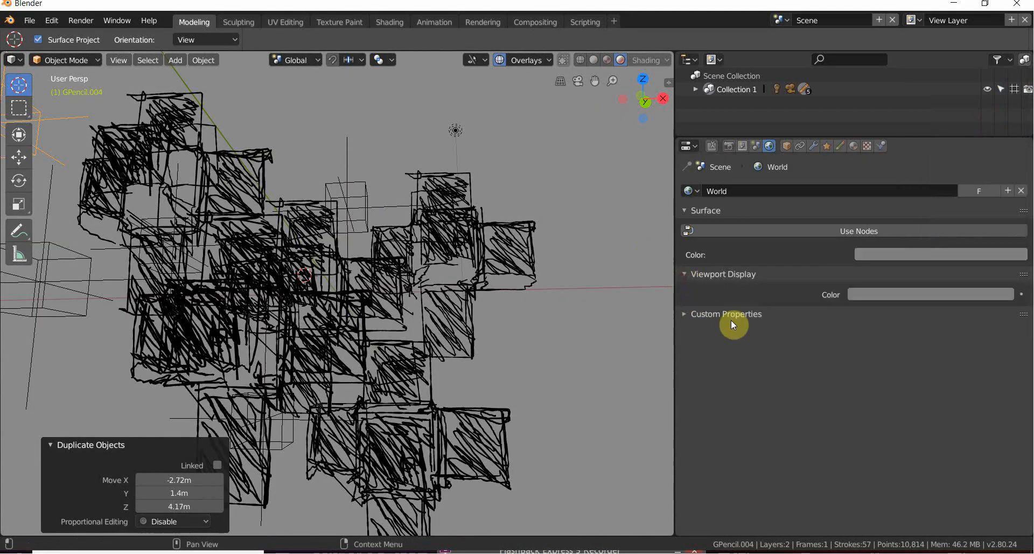
Enable Bloom in the render settings and set its threshold to 1.872.
click(736, 148)
scroll(862, 404, down, 10)
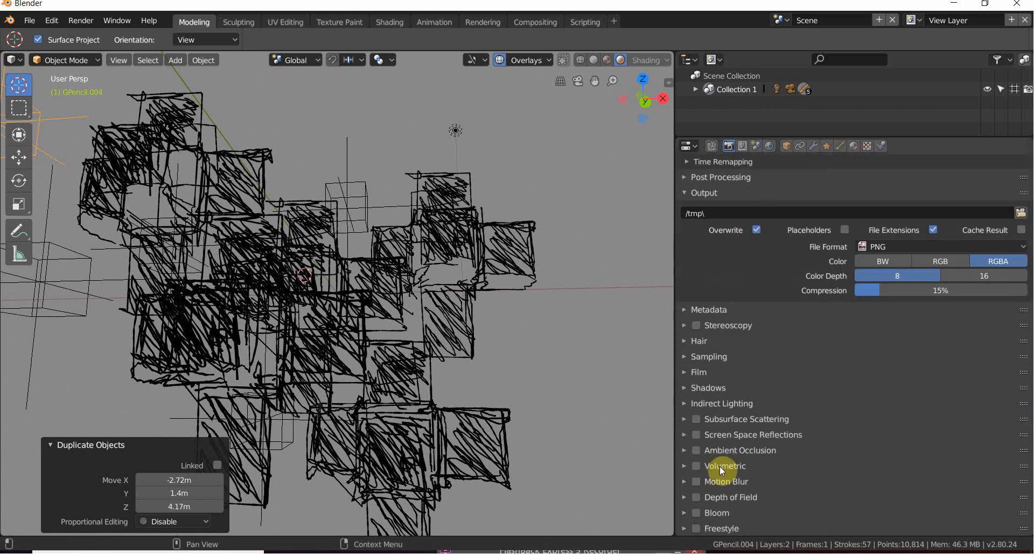
click(687, 464)
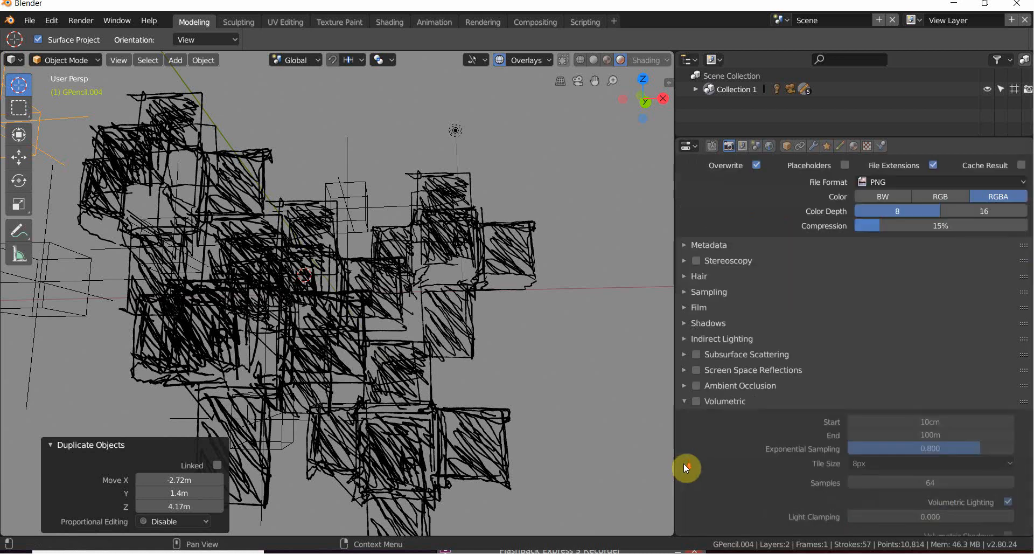
scroll(685, 463, down, 5)
scroll(692, 477, down, 1)
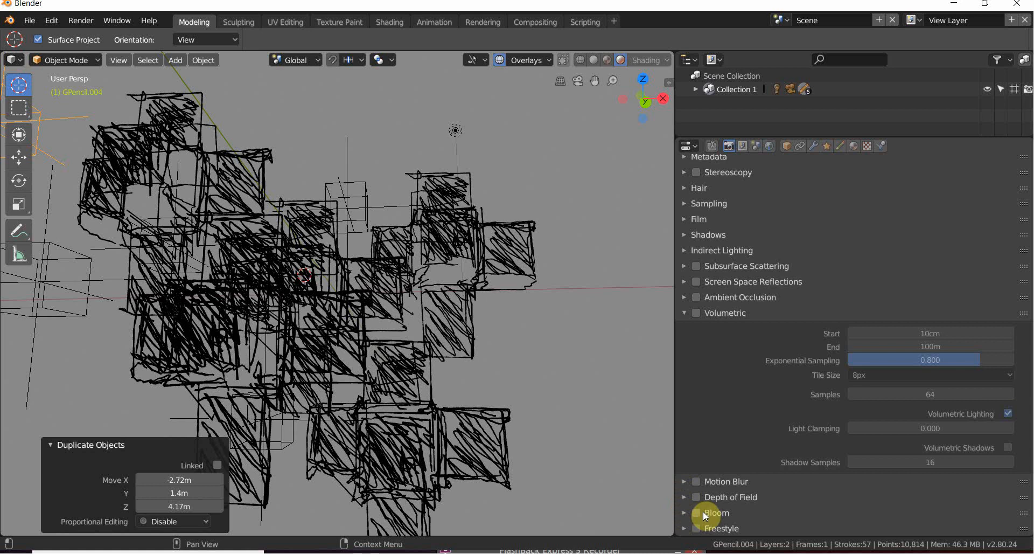
click(683, 511)
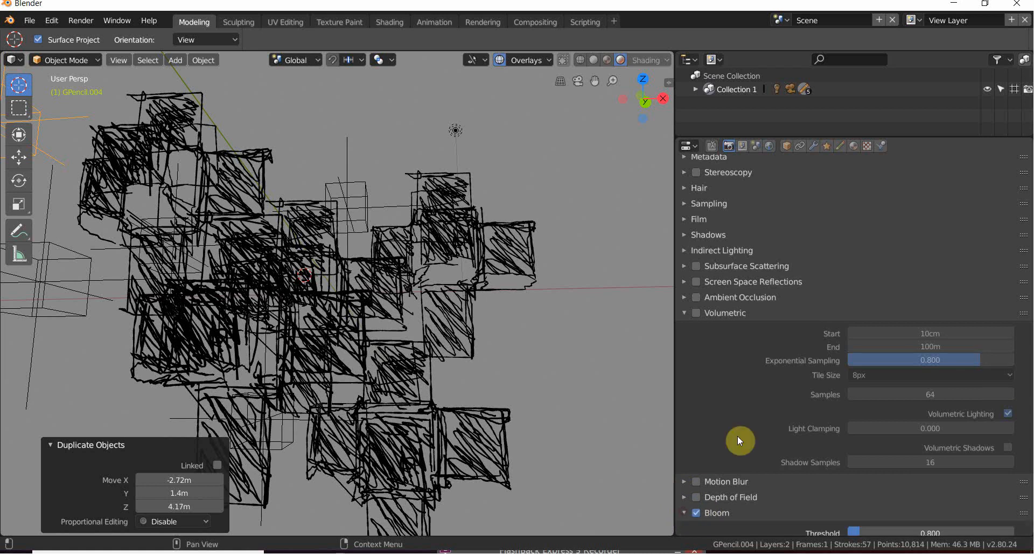
scroll(739, 447, down, 3)
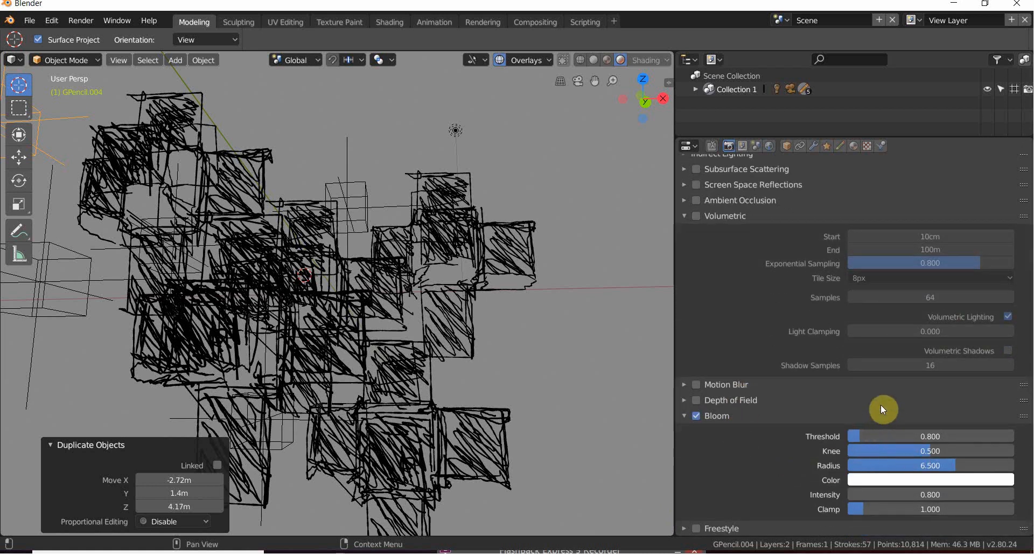
drag(865, 435, 894, 434)
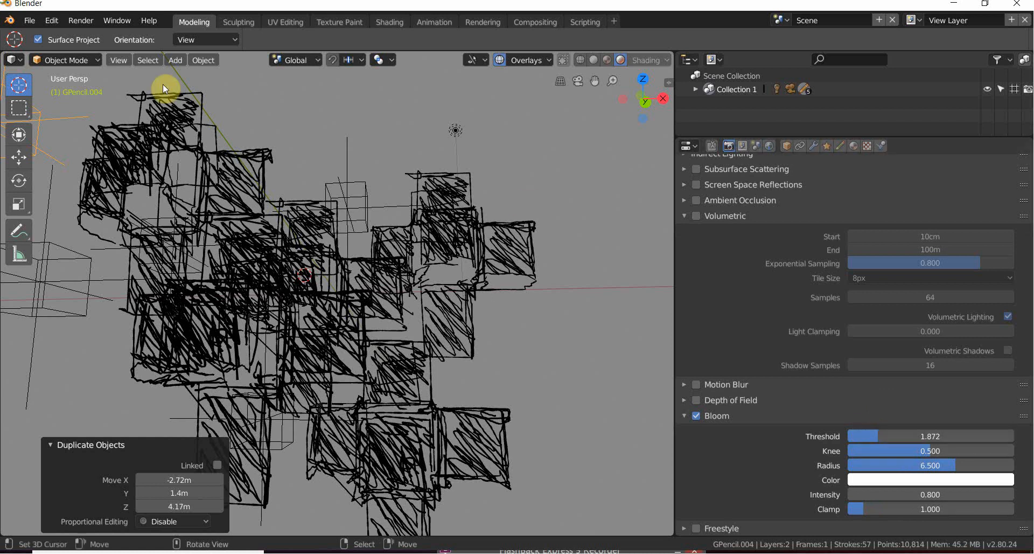
mouse_move(164, 85)
middle_down()
mouse_move(395, 229)
mouse_move(351, 164)
mouse_move(393, 226)
mouse_move(534, 216)
mouse_move(374, 194)
mouse_move(314, 220)
mouse_move(410, 210)
mouse_move(351, 251)
mouse_move(309, 253)
middle_up()
scroll(393, 224, down, 5)
scroll(375, 199, up, 4)
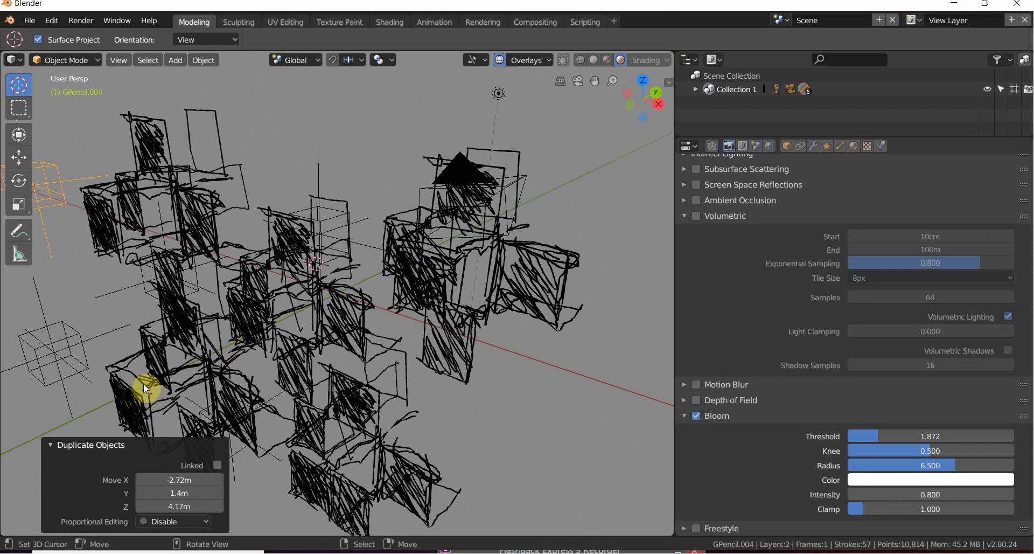
middle_drag(276, 128, 269, 375)
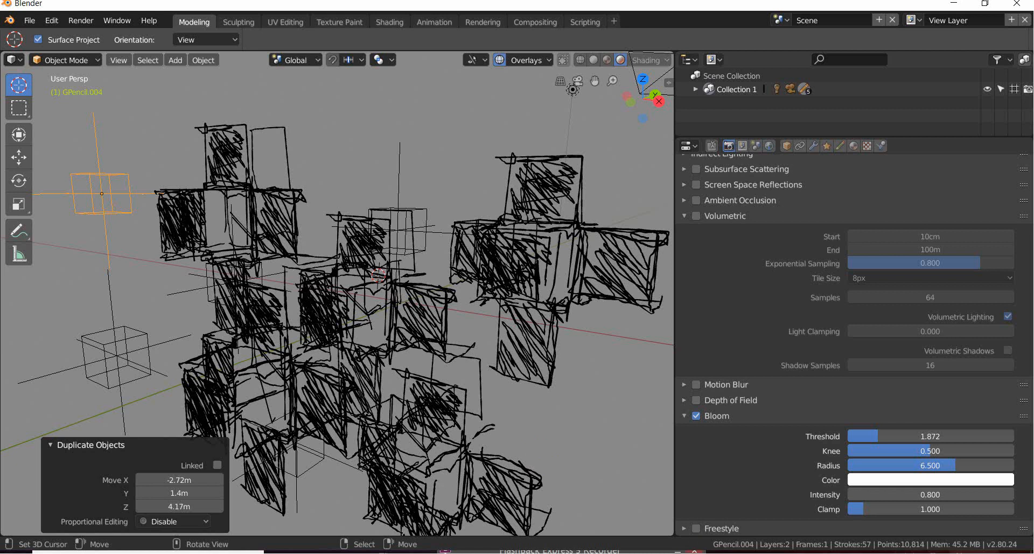
click(879, 551)
right_click(873, 510)
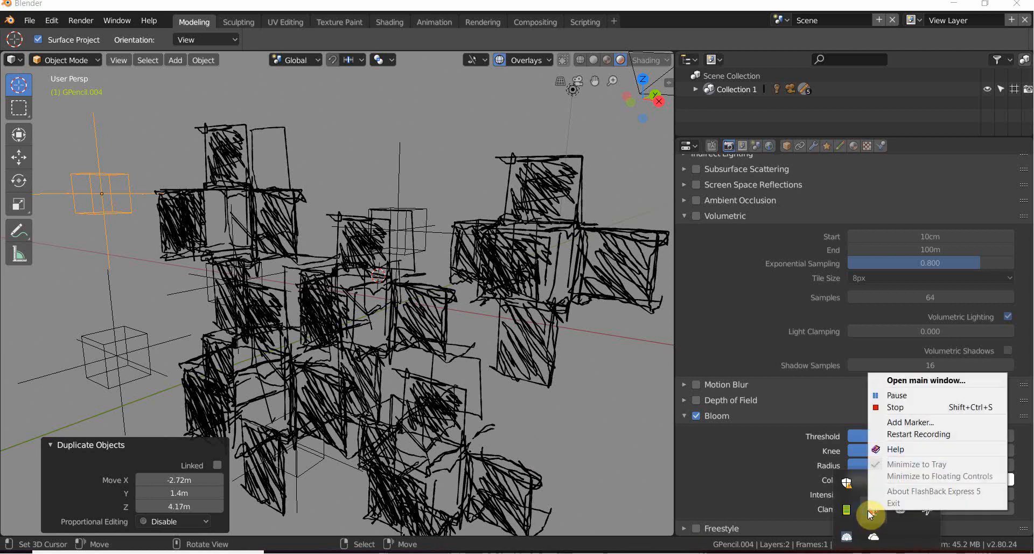